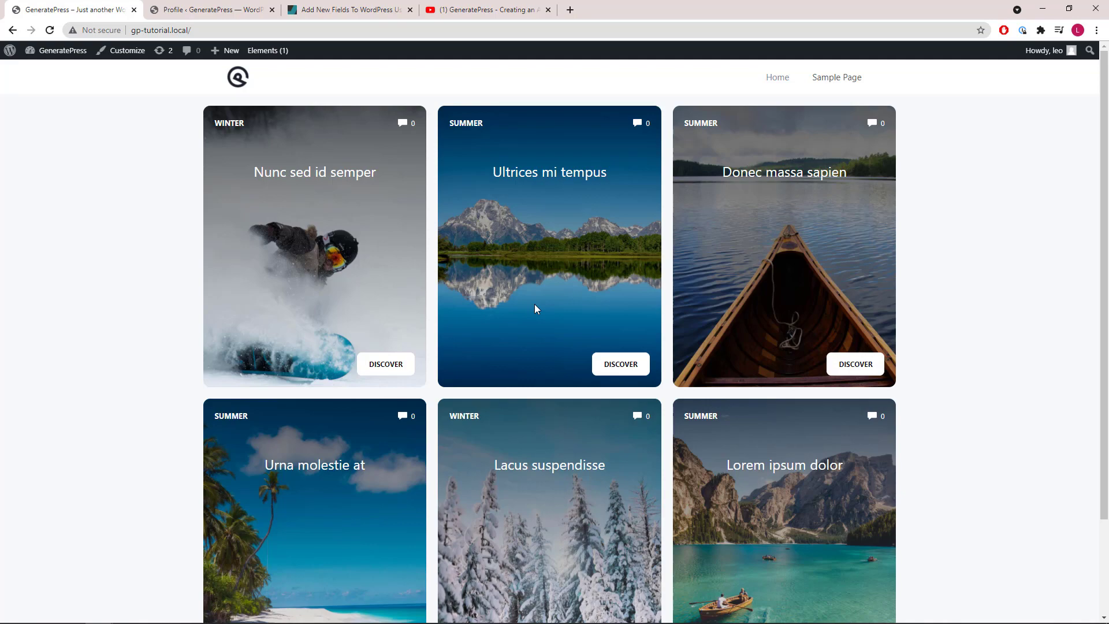
- Open the Ultrices mi tempus post and scroll down to the finished author box below the content
{"action": "left_click", "coordinate": [607, 364]}
{"action": "scroll", "coordinate": [612, 358], "scroll_direction": "down", "scroll_amount": 1}
{"action": "scroll", "coordinate": [612, 358], "scroll_direction": "down", "scroll_amount": 7}
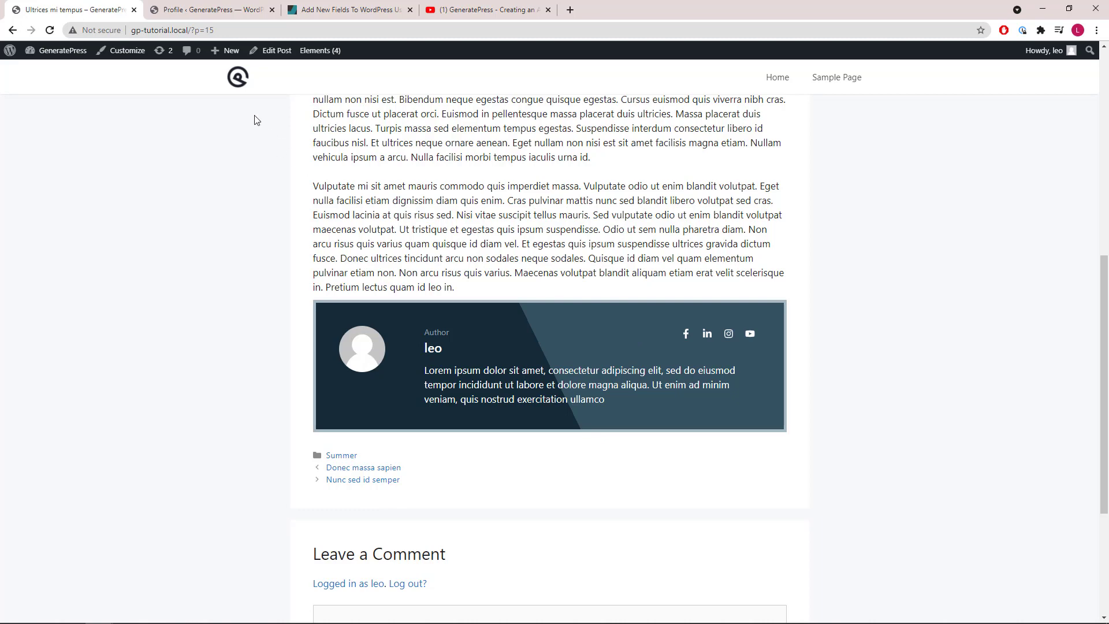
- Check the reference tutorial video, then return to the user Profile page with its biographical info
{"action": "left_click", "coordinate": [172, 10]}
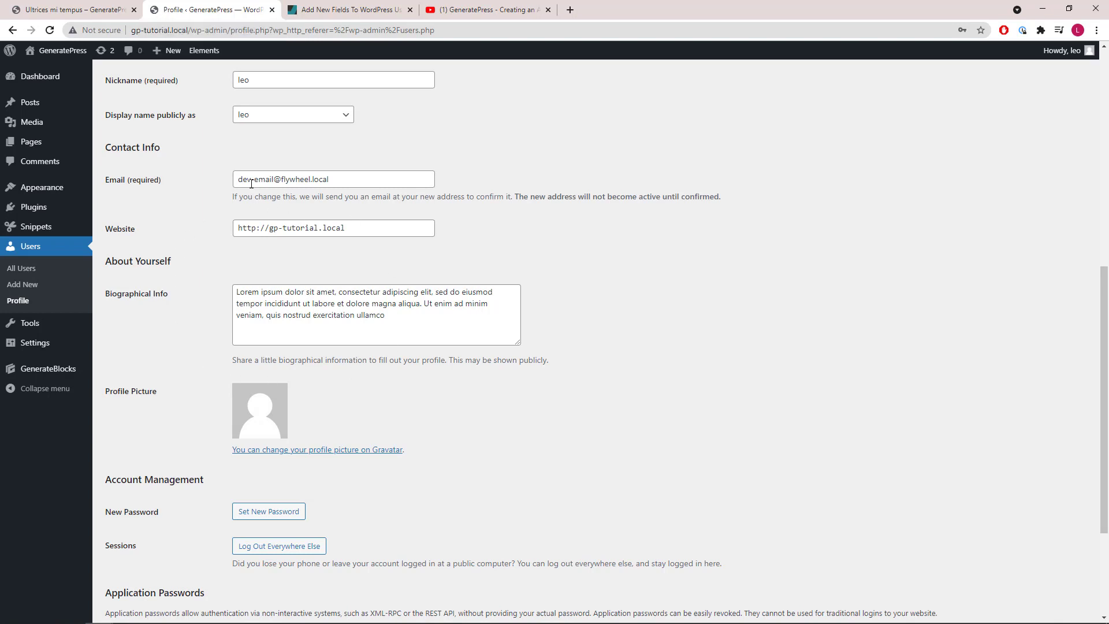
{"action": "left_click", "coordinate": [433, 13]}
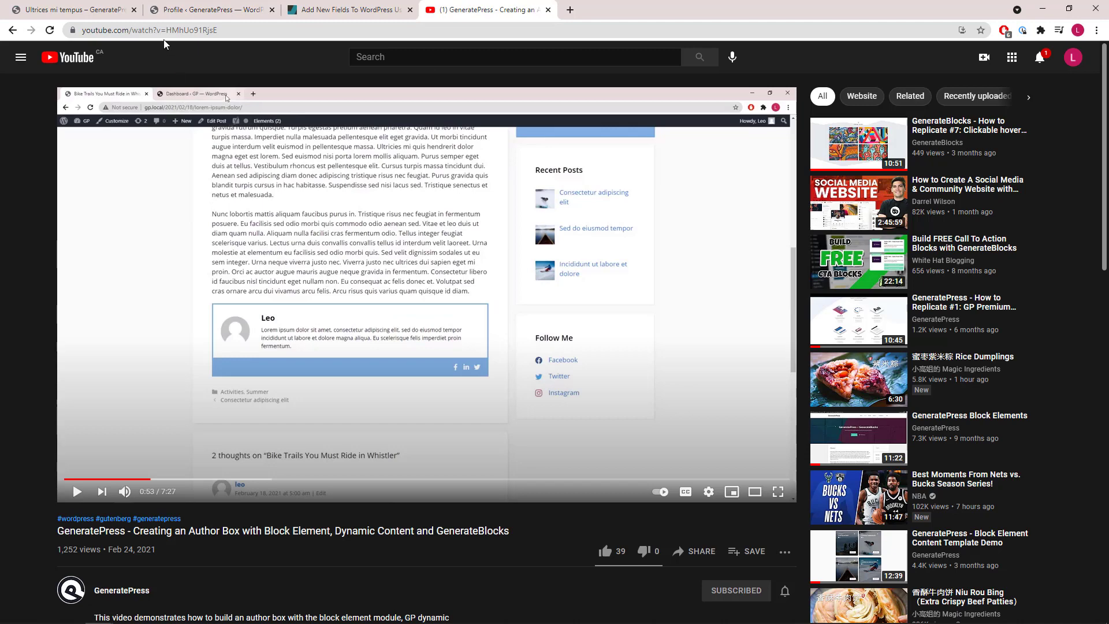
{"action": "left_click", "coordinate": [156, 13]}
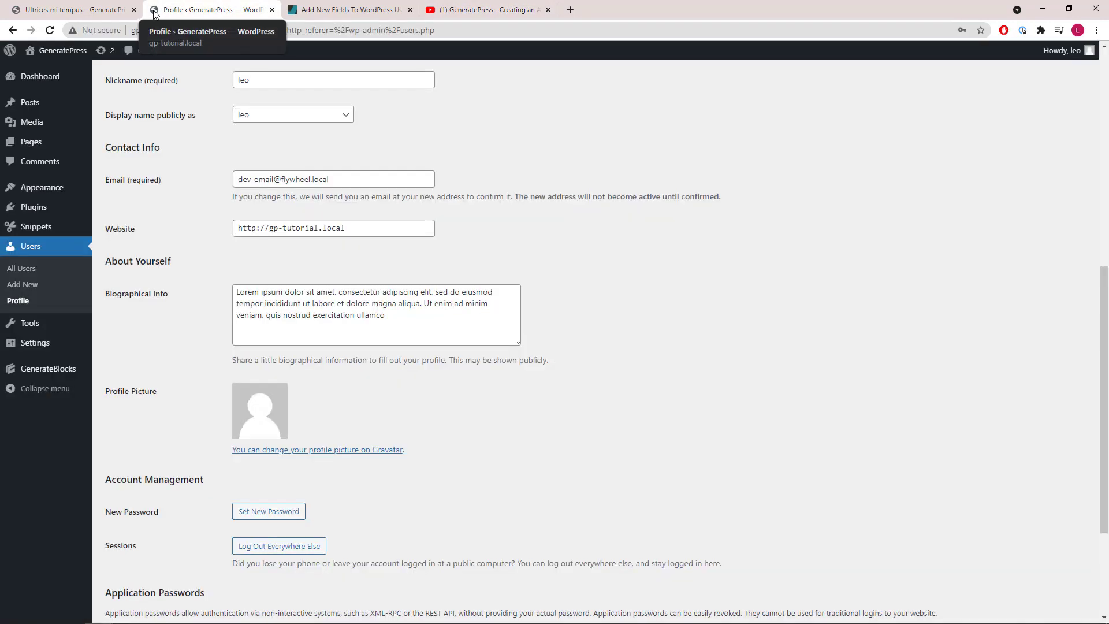
- Copy the Lockedown SEO code snippet that adds LinkedIn, YouTube and Instagram profile fields
{"action": "left_click", "coordinate": [346, 10]}
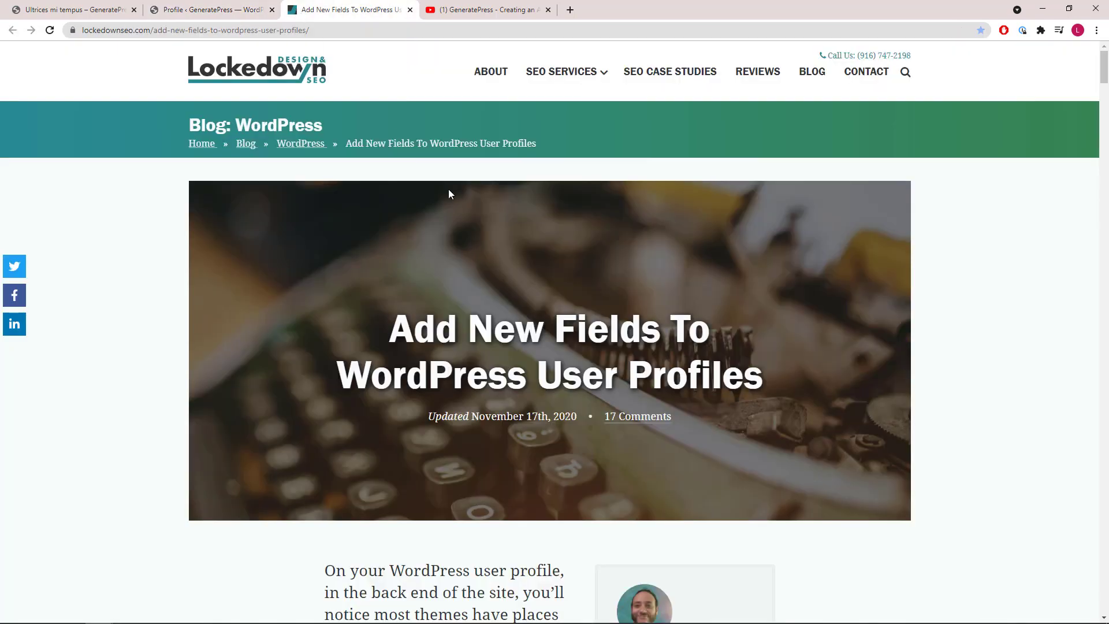
{"action": "scroll", "coordinate": [450, 194], "scroll_direction": "down", "scroll_amount": 15}
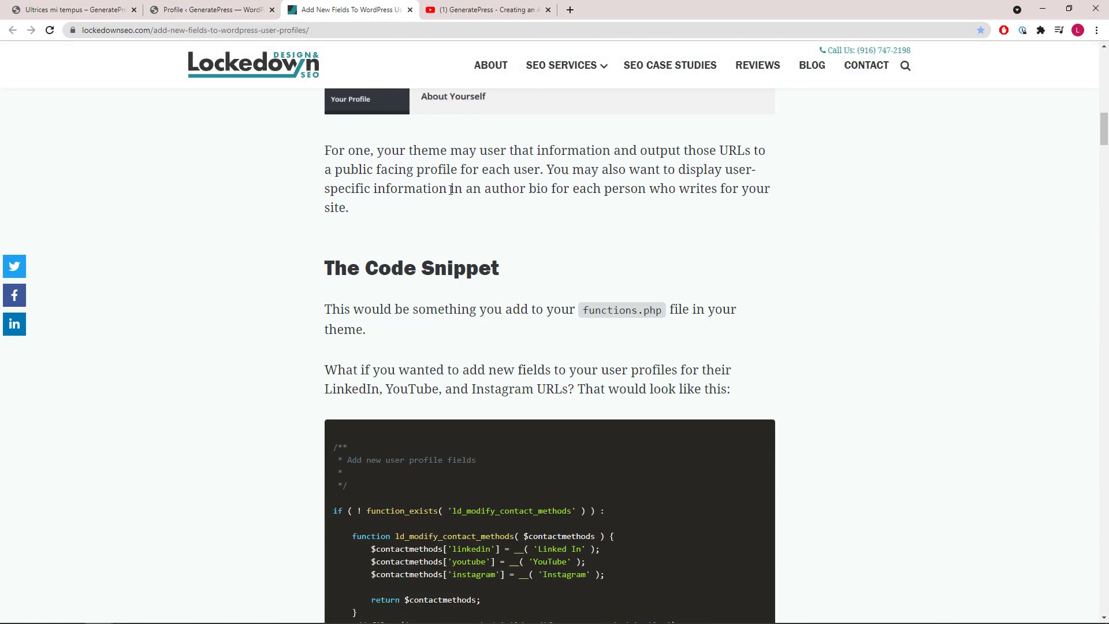
{"action": "scroll", "coordinate": [450, 190], "scroll_direction": "down", "scroll_amount": 3}
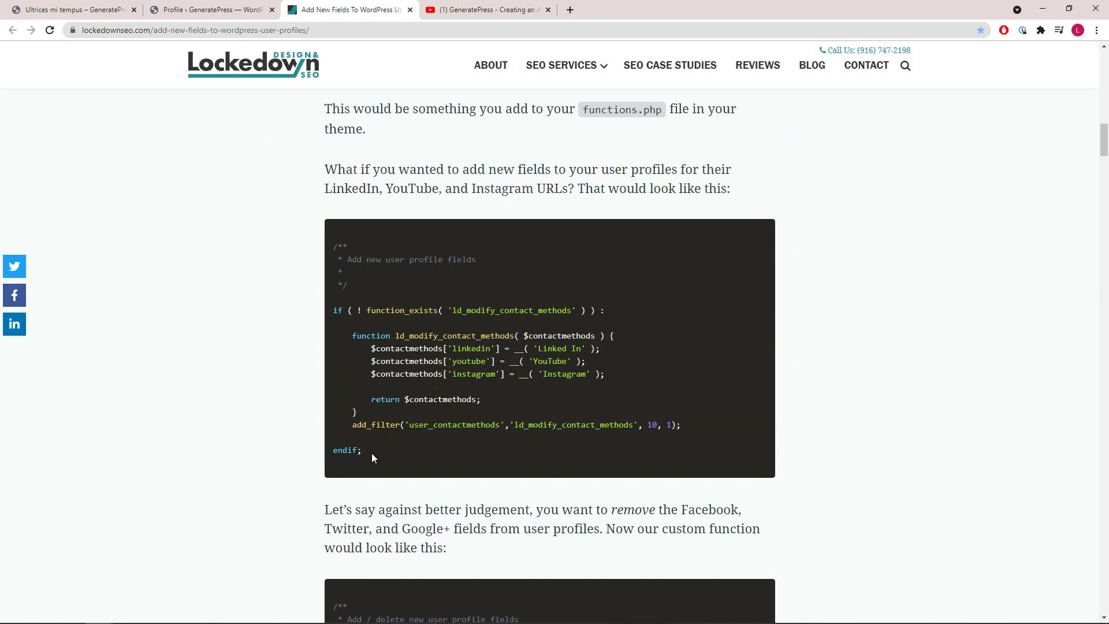
{"action": "left_click_drag", "start_coordinate": [372, 453], "coordinate": [334, 245]}
{"action": "key", "text": "ctrl+c"}
{"action": "right_click", "coordinate": [334, 247]}
{"action": "left_click", "coordinate": [349, 255]}
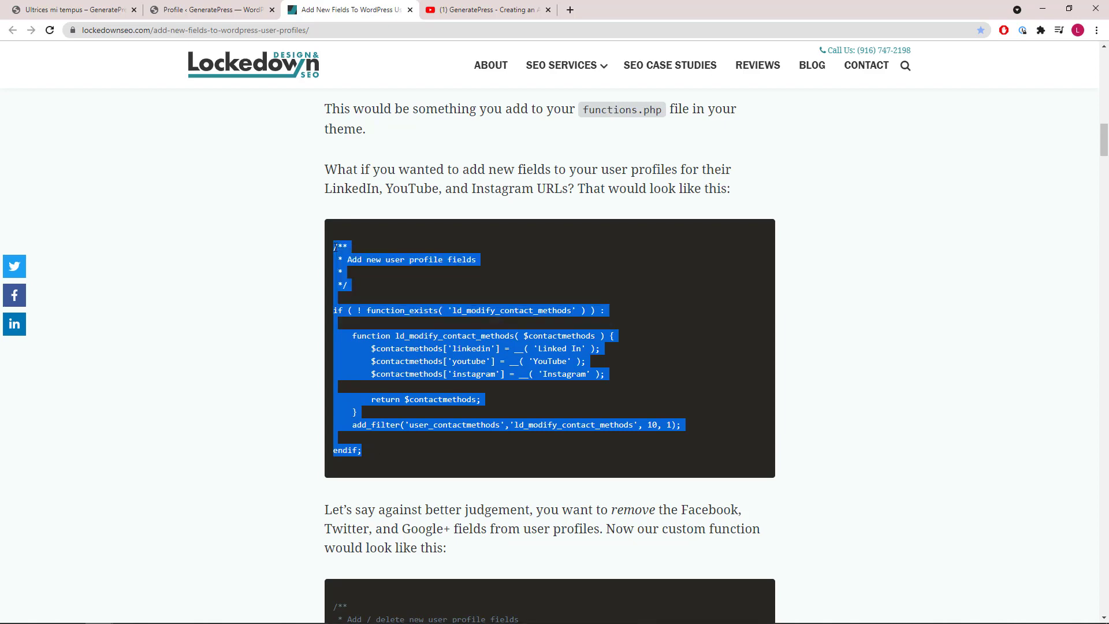
{"action": "left_click", "coordinate": [72, 9]}
- Create a new Code Snippet titled 'Social Links' containing the pasted profile-fields code
{"action": "mouse_move", "coordinate": [57, 51]}
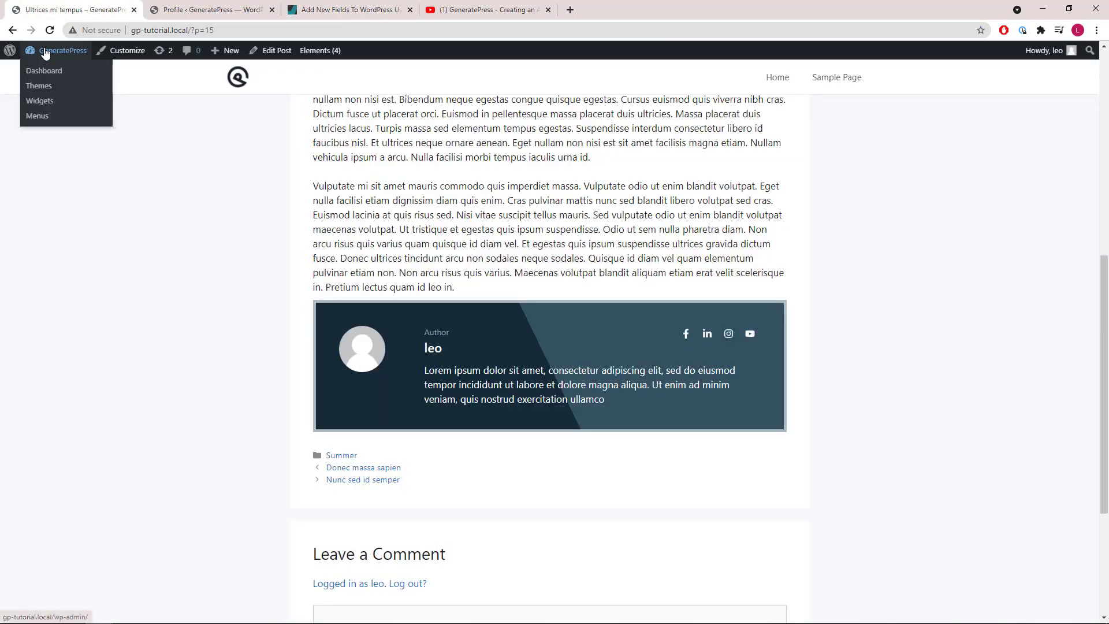
{"action": "left_click", "coordinate": [34, 69], "text": "ctrl+shift"}
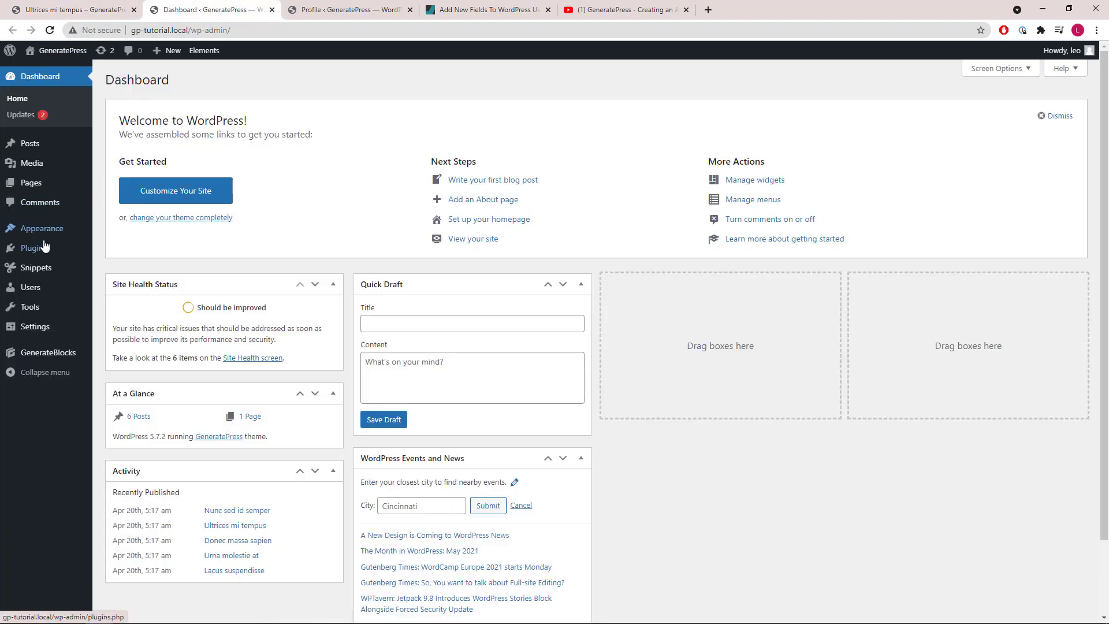
{"action": "left_click", "coordinate": [36, 247]}
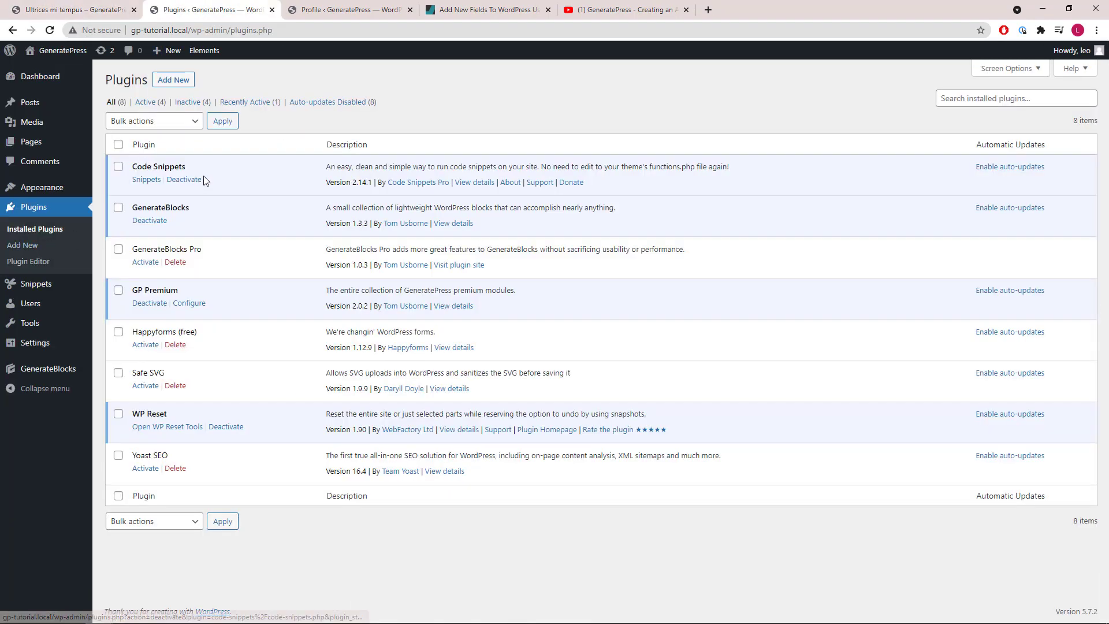
{"action": "left_click", "coordinate": [36, 284]}
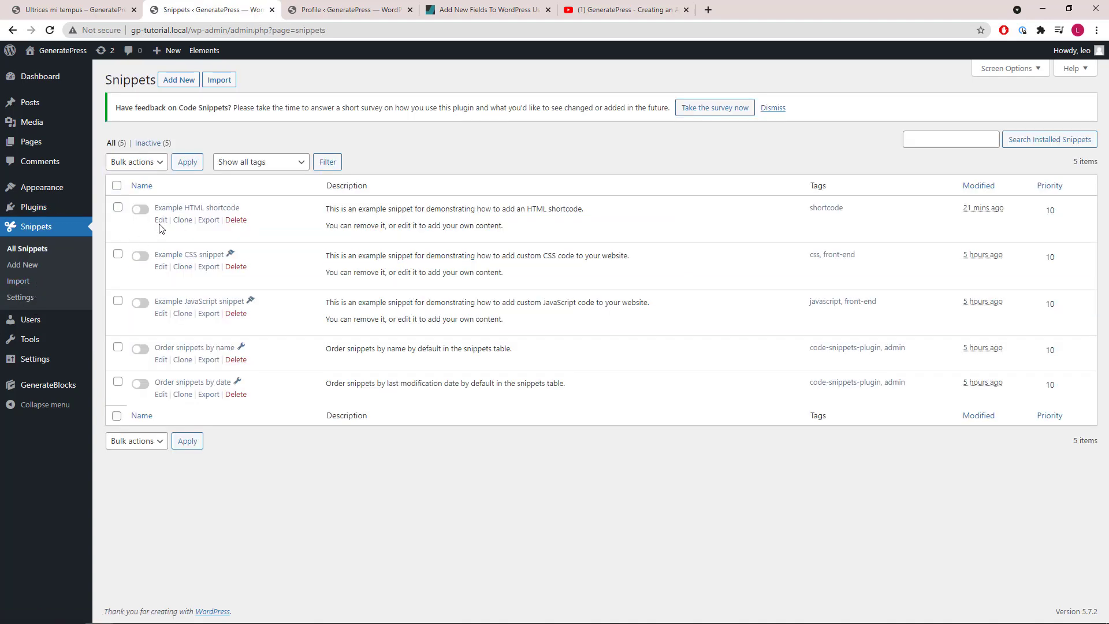
{"action": "left_click", "coordinate": [175, 80]}
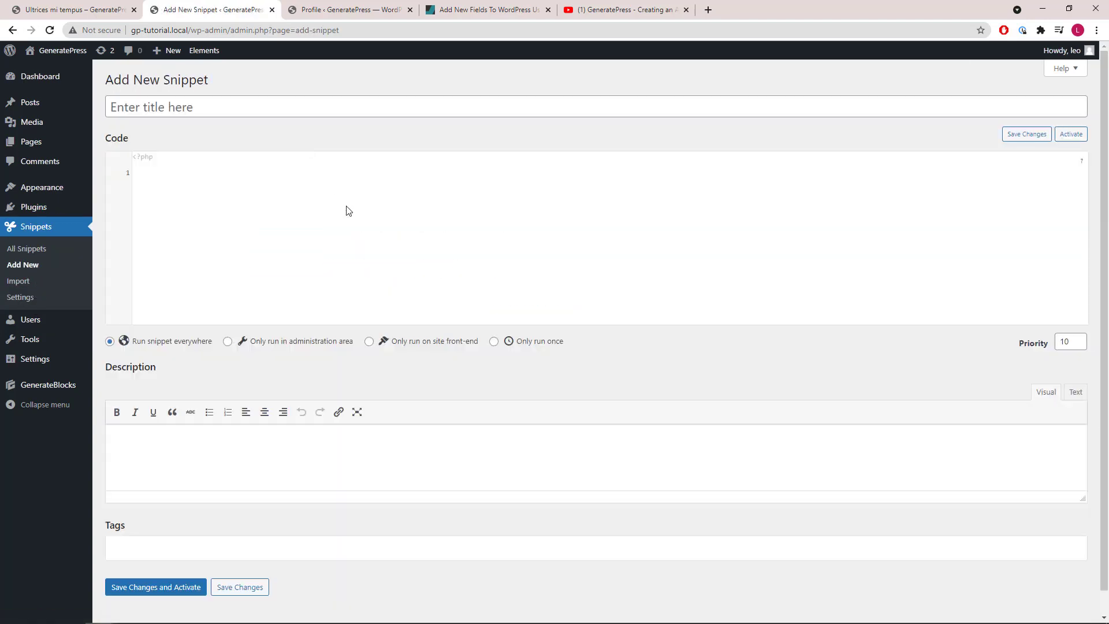
{"action": "right_click", "coordinate": [251, 186]}
{"action": "left_click", "coordinate": [295, 287]}
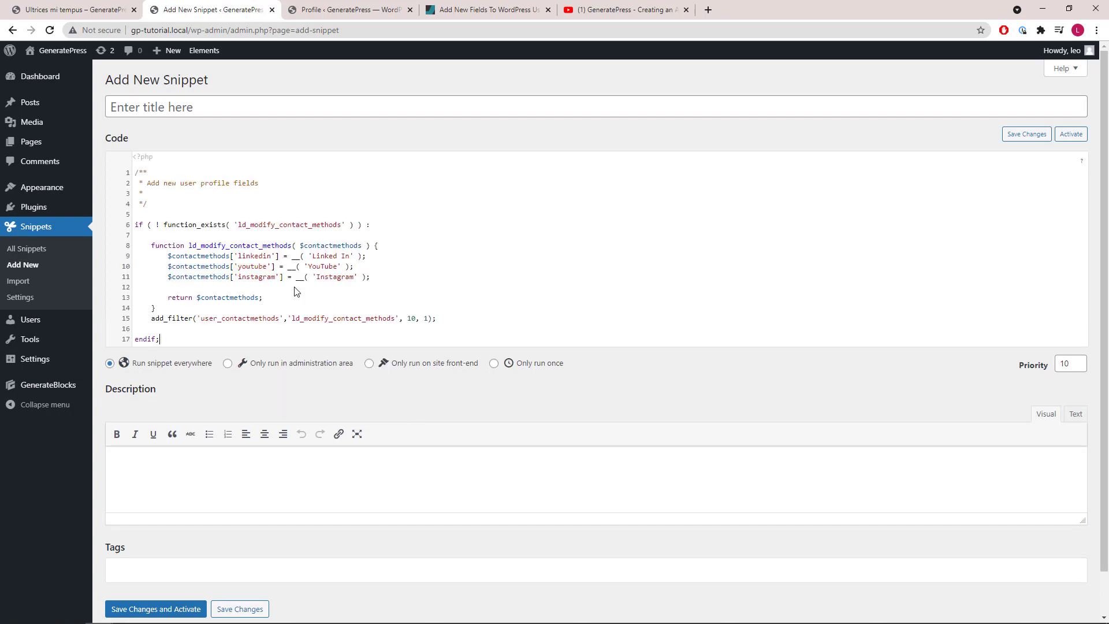
{"action": "left_click", "coordinate": [160, 110]}
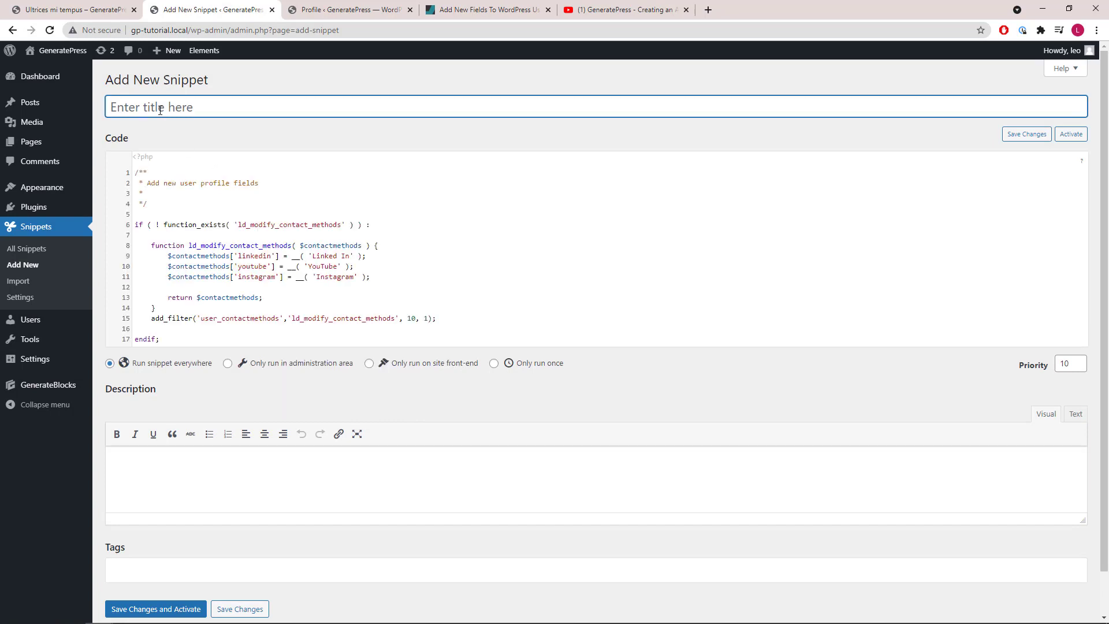
{"action": "type", "text": "Social Links"}
- Duplicate the instagram line as a facebook / Facebook field, then save and activate the snippet
{"action": "left_click_drag", "start_coordinate": [168, 276], "coordinate": [372, 282]}
{"action": "key", "text": "ctrl+c"}
{"action": "left_click", "coordinate": [375, 278]}
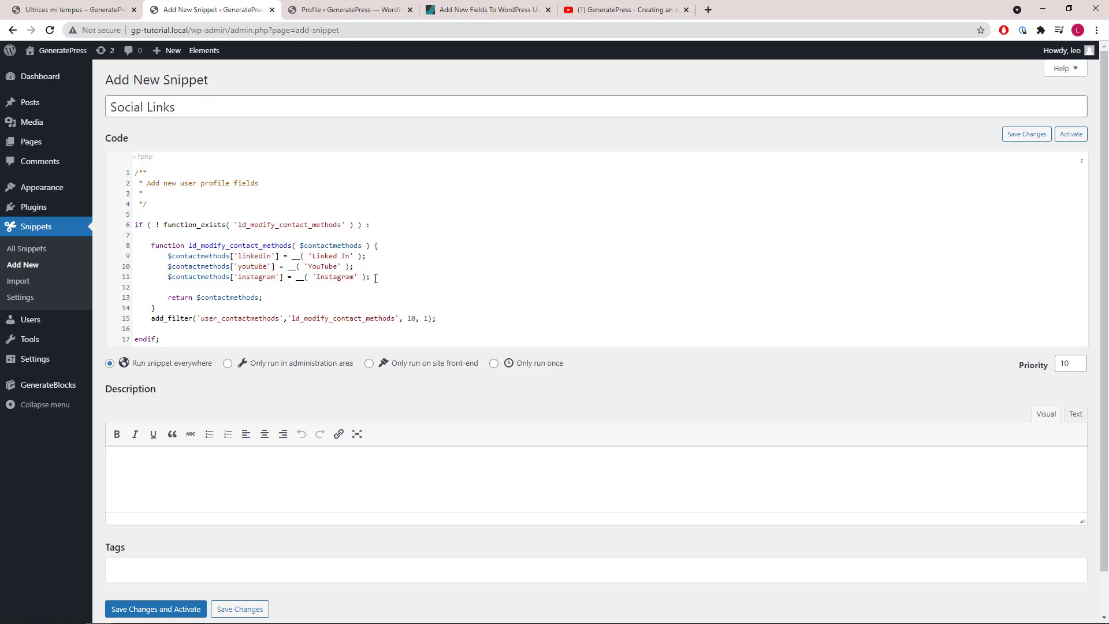
{"action": "key", "text": "Return"}
{"action": "key", "text": "ctrl+v"}
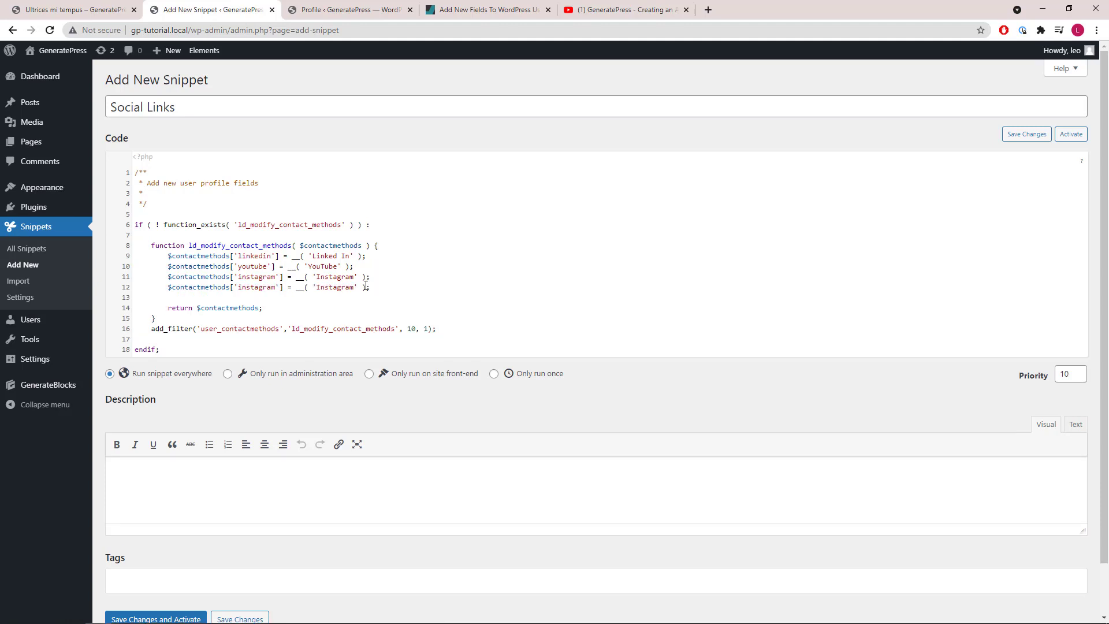
{"action": "double_click", "coordinate": [260, 287]}
{"action": "type", "text": "facebook"}
{"action": "double_click", "coordinate": [320, 288]}
{"action": "type", "text": "Facebook"}
{"action": "scroll", "coordinate": [324, 303], "scroll_direction": "down", "scroll_amount": 1}
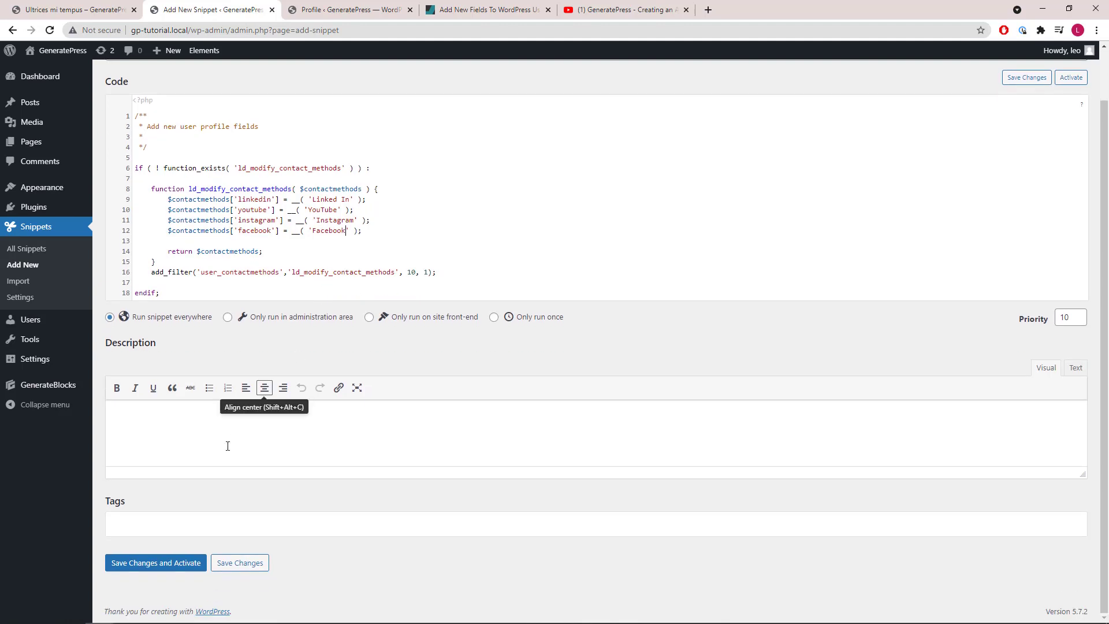
{"action": "left_click", "coordinate": [177, 569]}
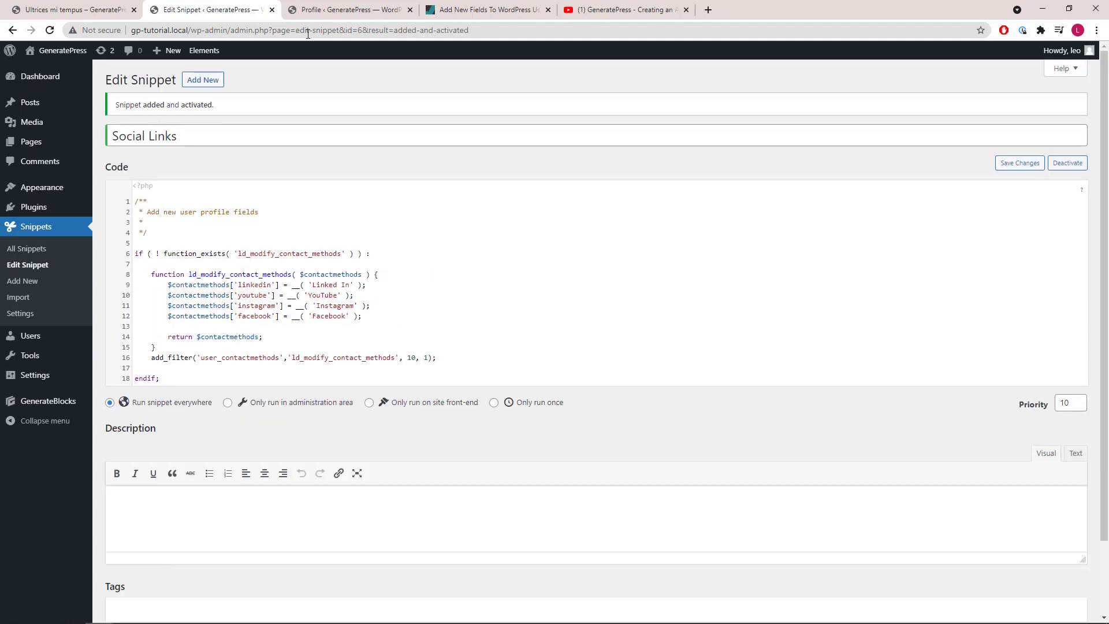
- Reload the profile to reveal the LinkedIn, YouTube, Instagram and Facebook fields, opening Elements in another tab
{"action": "left_click", "coordinate": [311, 10]}
{"action": "scroll", "coordinate": [307, 215], "scroll_direction": "up", "scroll_amount": 2}
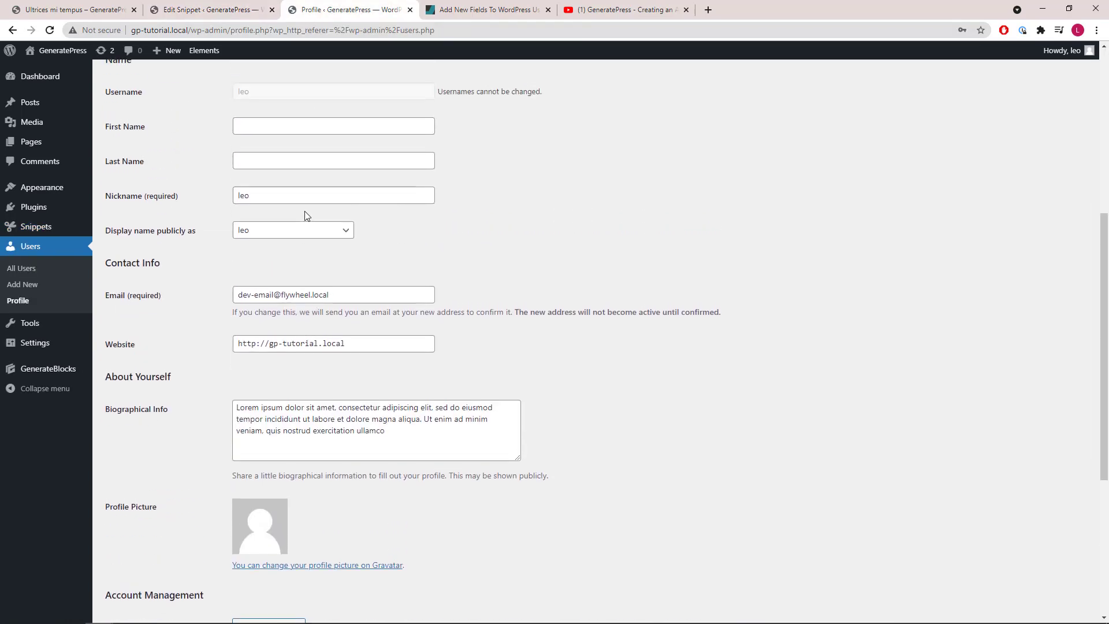
{"action": "left_click", "coordinate": [49, 30]}
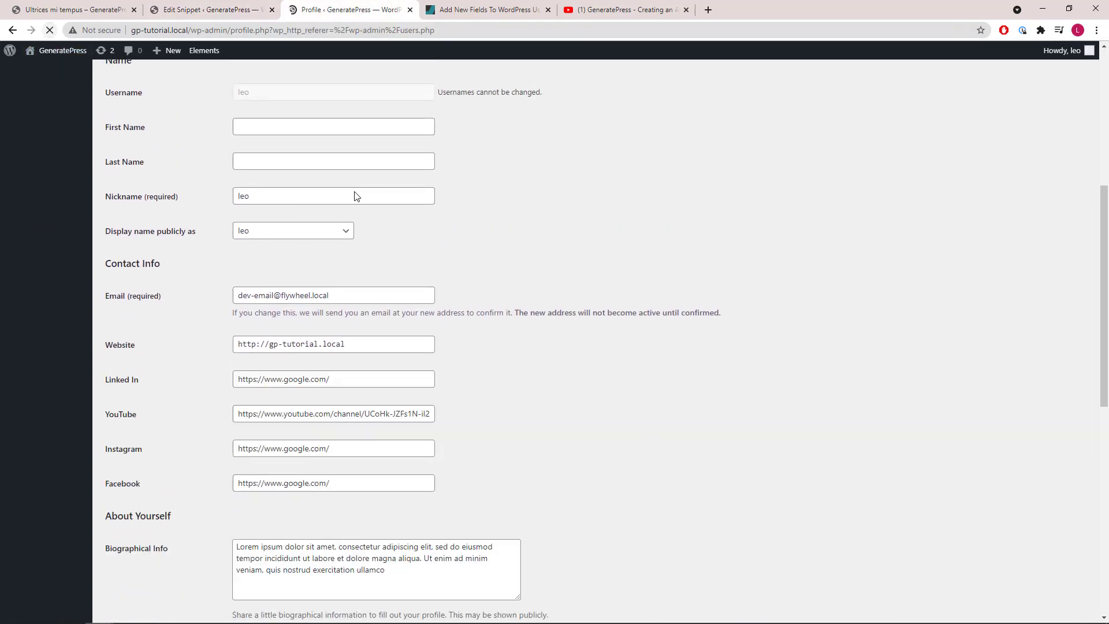
{"action": "scroll", "coordinate": [354, 217], "scroll_direction": "down", "scroll_amount": 1}
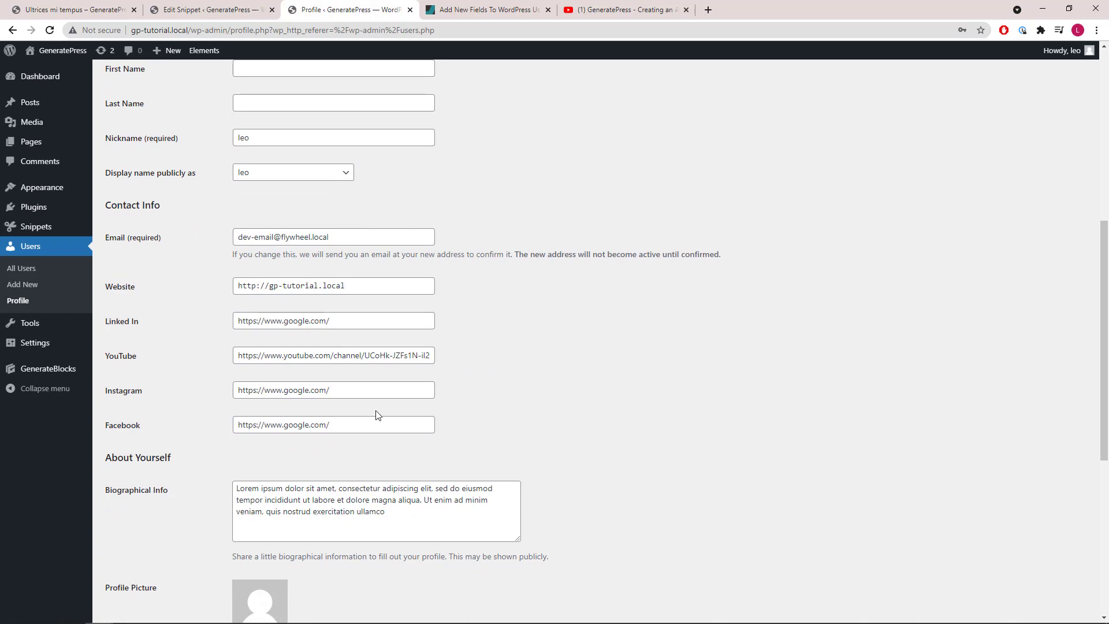
{"action": "left_click_drag", "start_coordinate": [395, 524], "coordinate": [220, 477]}
{"action": "left_click", "coordinate": [396, 516]}
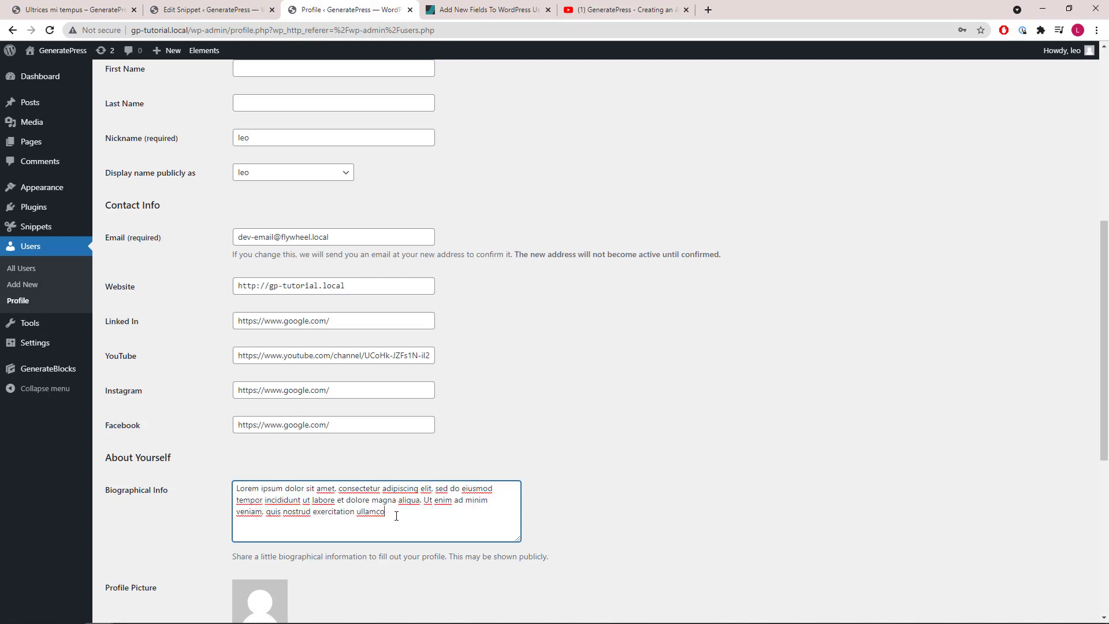
{"action": "mouse_move", "coordinate": [63, 190]}
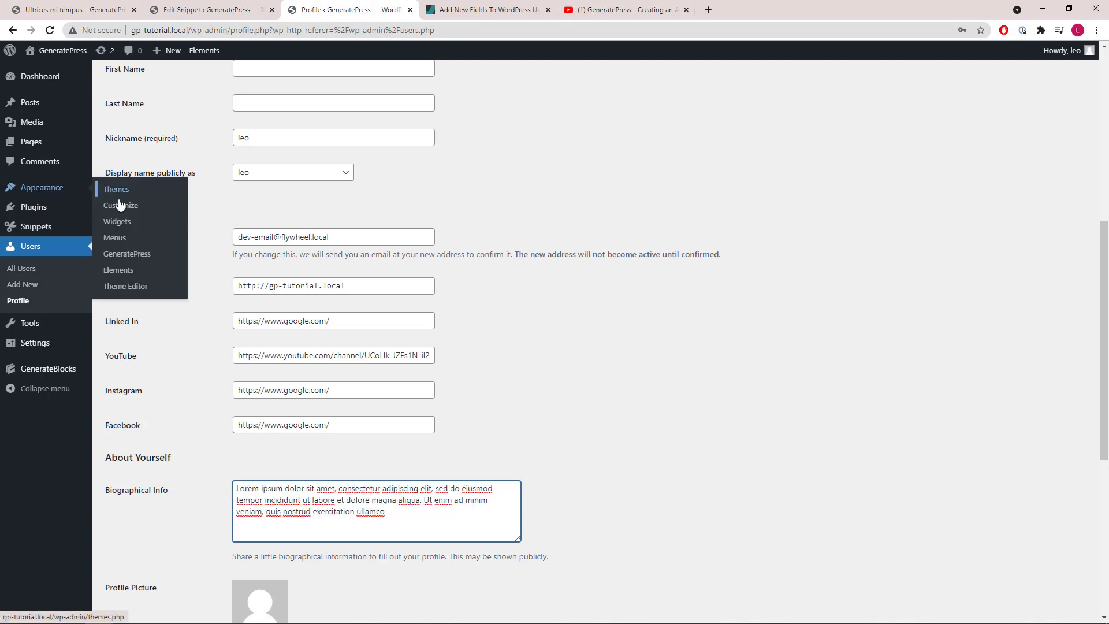
{"action": "middle_click", "coordinate": [121, 271]}
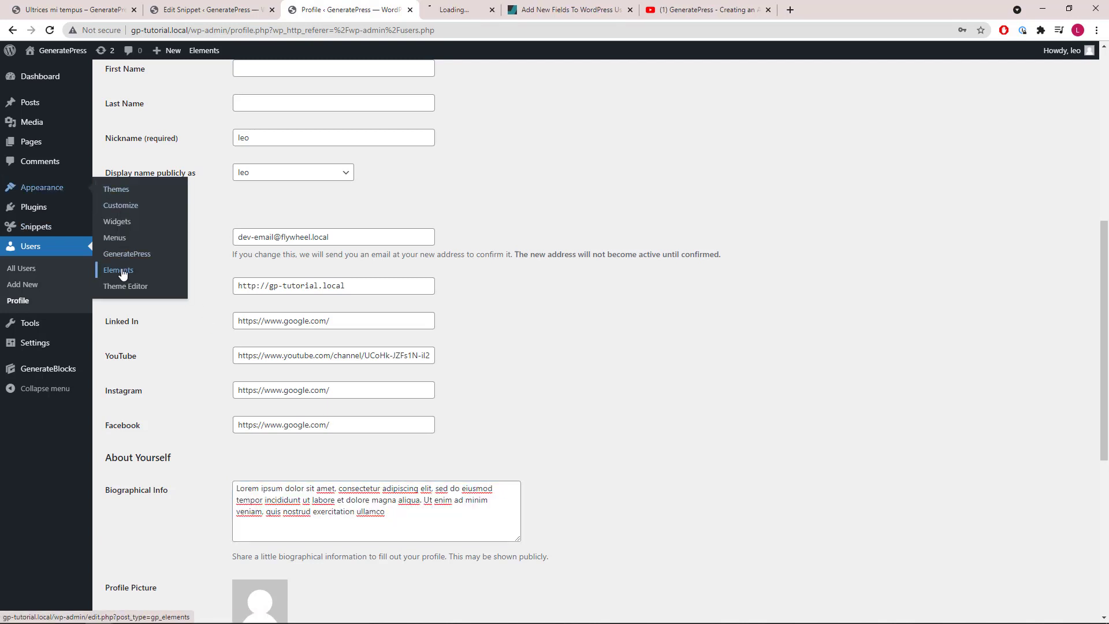
- Create a new Block element with an editor width of 900 px
{"action": "left_click", "coordinate": [432, 11]}
{"action": "left_click", "coordinate": [199, 80]}
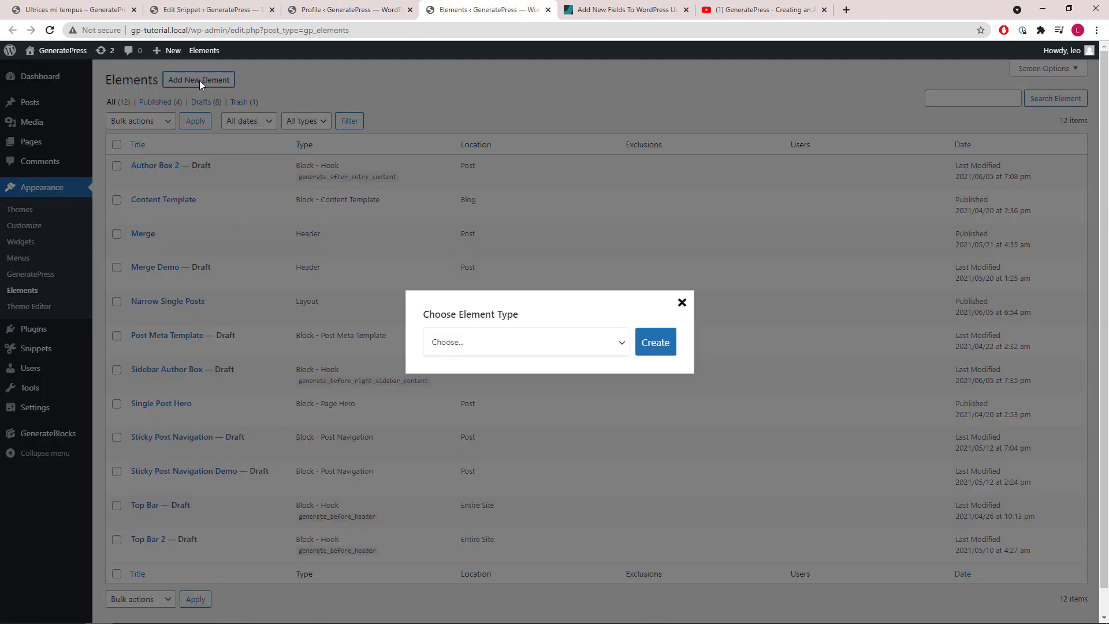
{"action": "left_click", "coordinate": [518, 335]}
{"action": "left_click", "coordinate": [518, 373]}
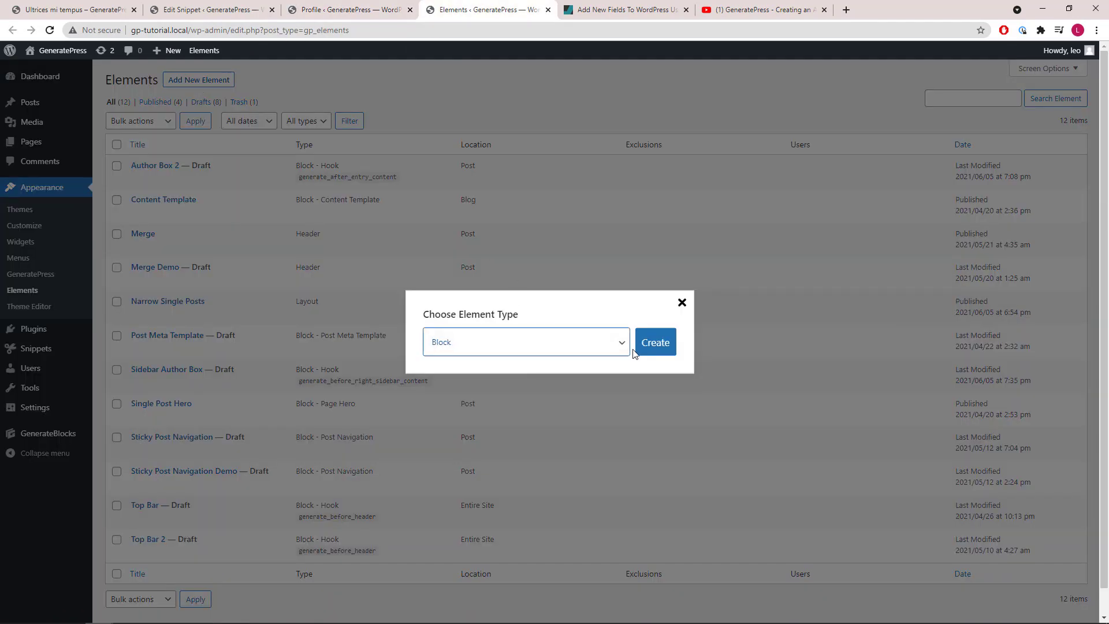
{"action": "left_click", "coordinate": [653, 351]}
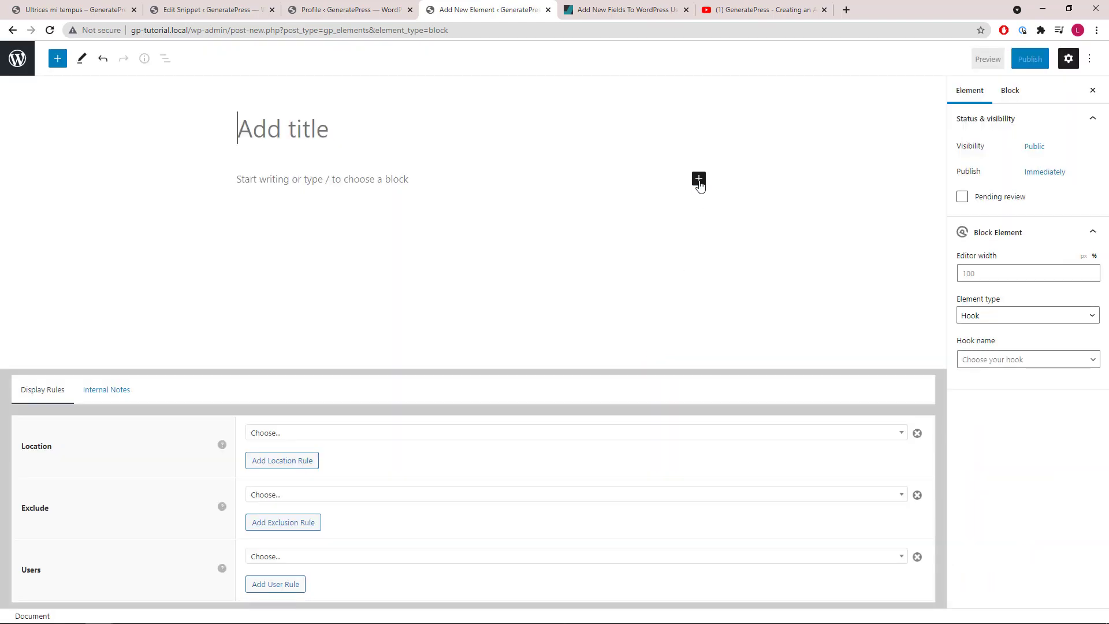
{"action": "left_click", "coordinate": [974, 274]}
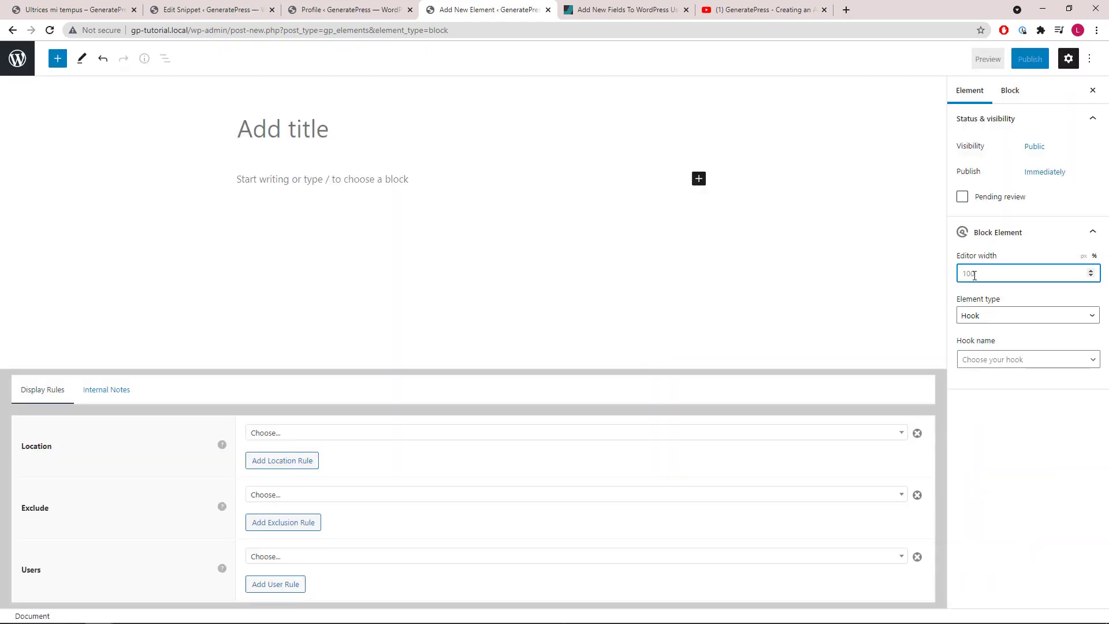
{"action": "type", "text": "900"}
{"action": "left_click", "coordinate": [1085, 258]}
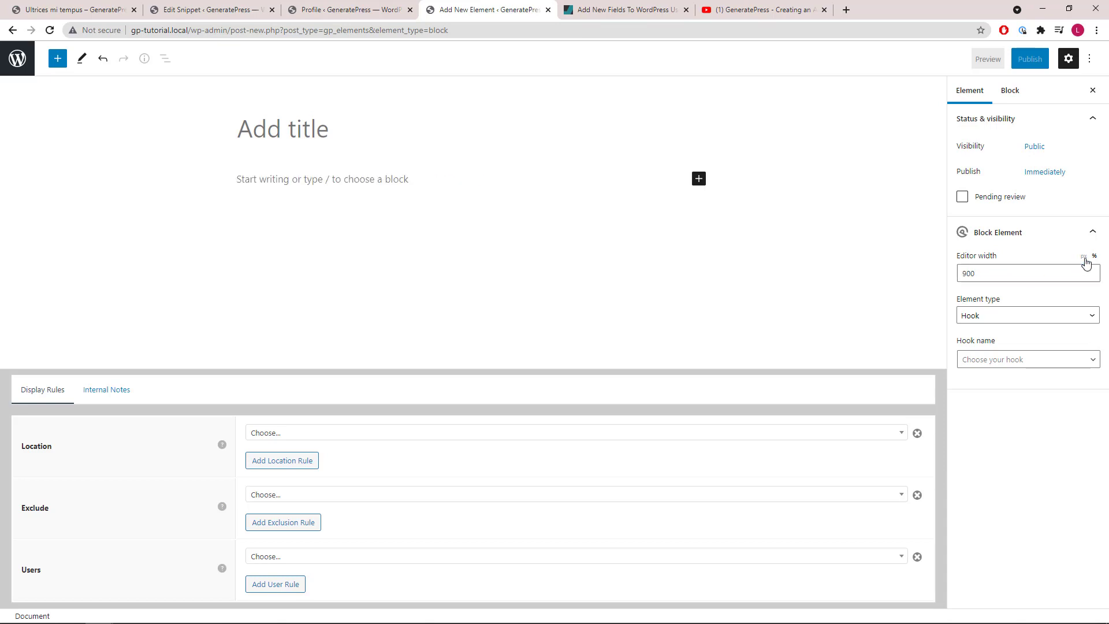
- Set the element type to Hook with hook name after_entry_content
{"action": "left_click", "coordinate": [990, 318]}
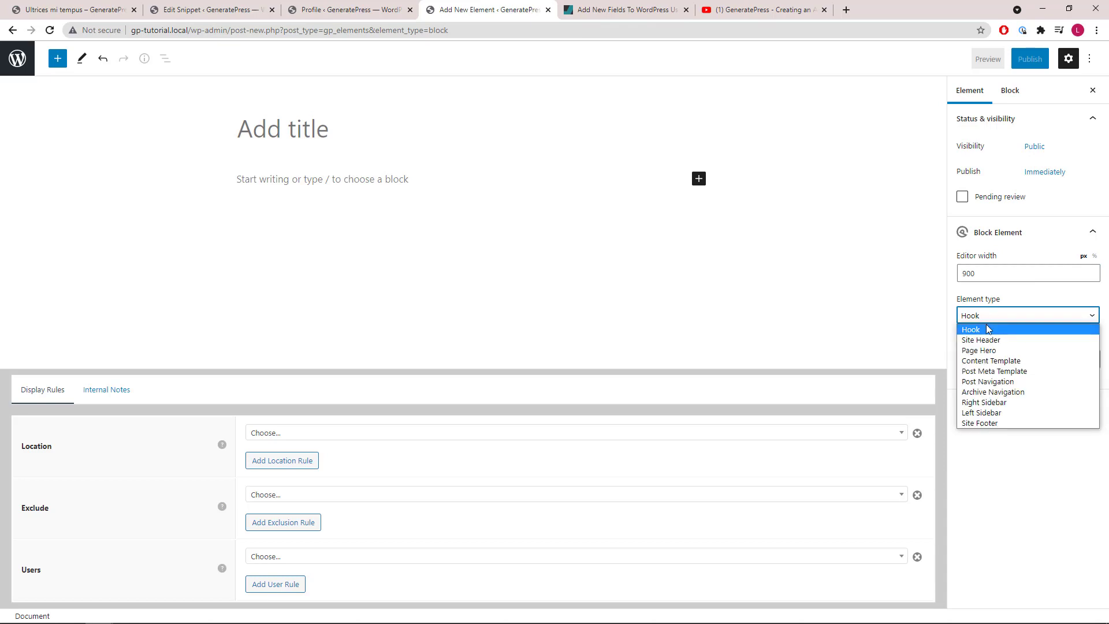
{"action": "left_click", "coordinate": [988, 332]}
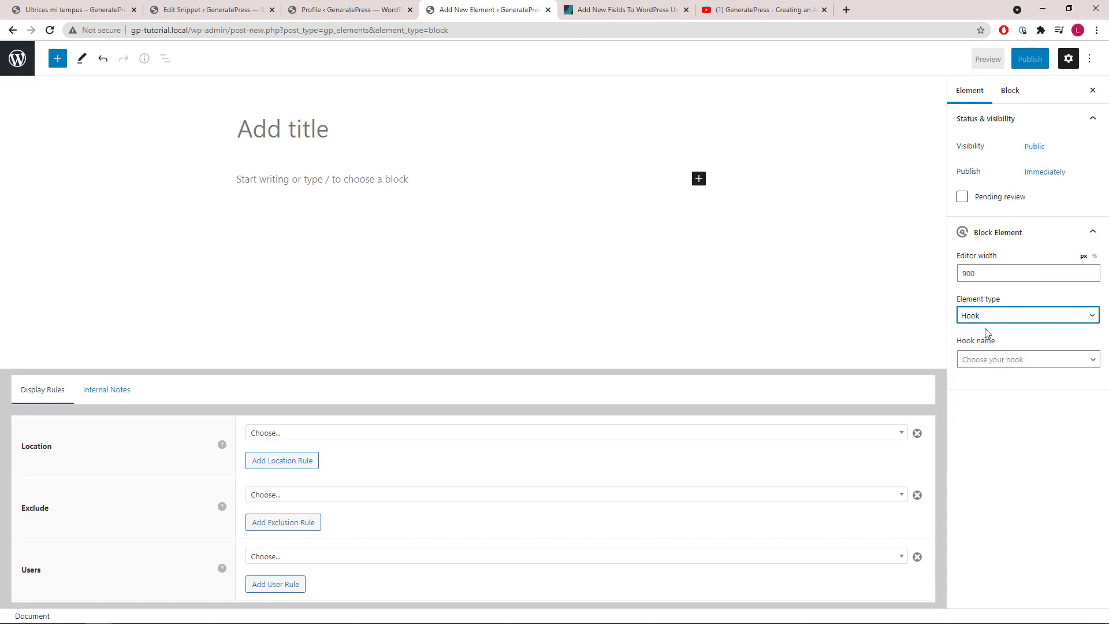
{"action": "left_click", "coordinate": [983, 361]}
{"action": "type", "text": "after"}
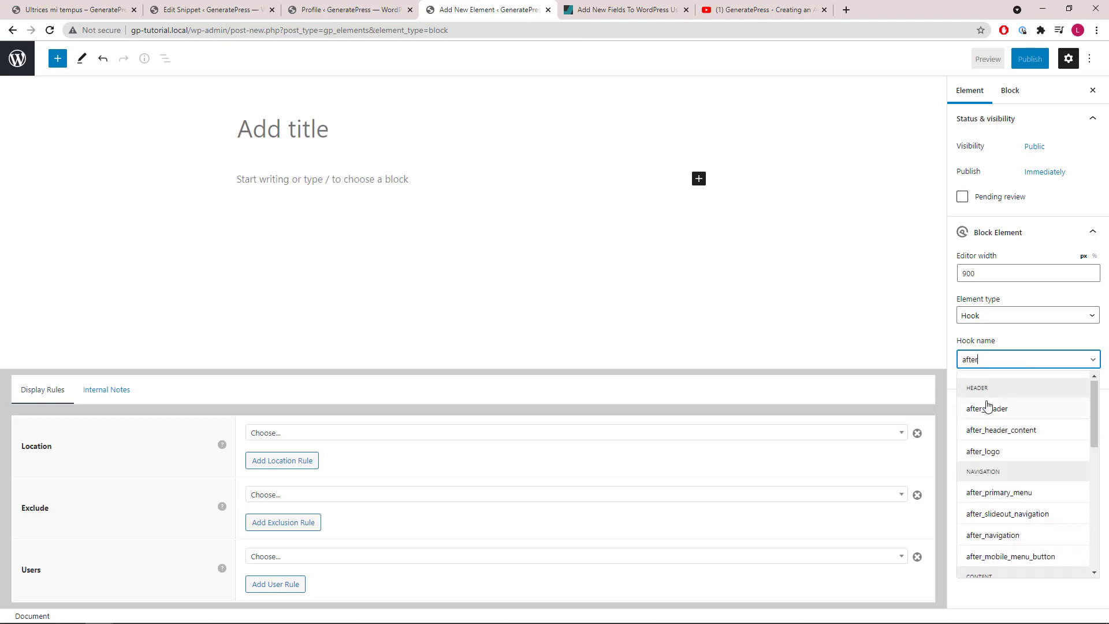
{"action": "scroll", "coordinate": [989, 404], "scroll_direction": "down", "scroll_amount": 2}
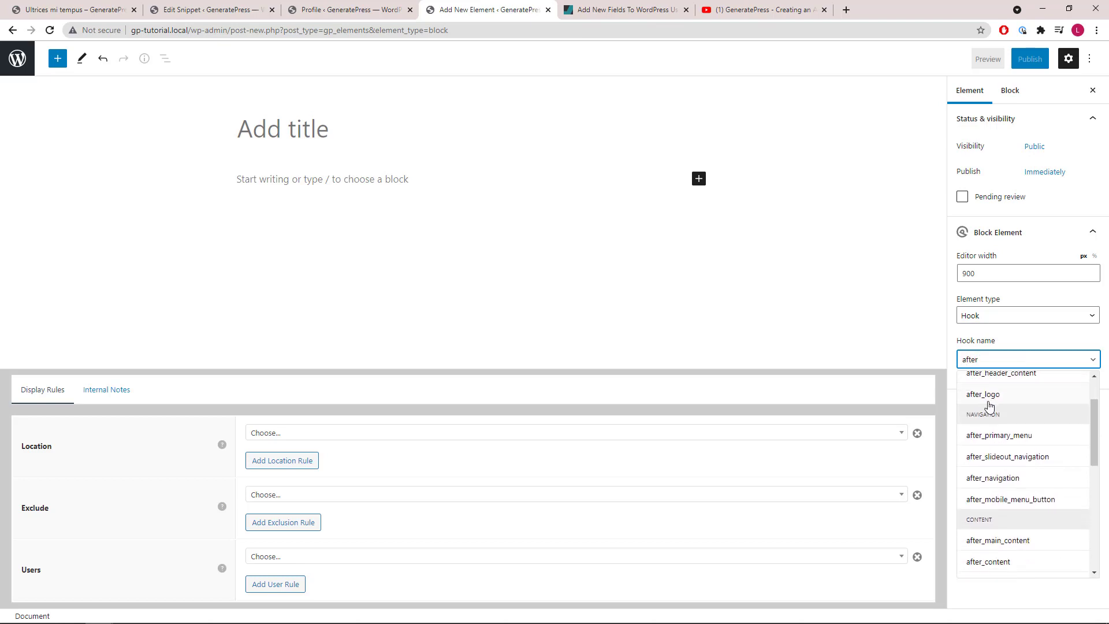
{"action": "left_click", "coordinate": [1011, 525]}
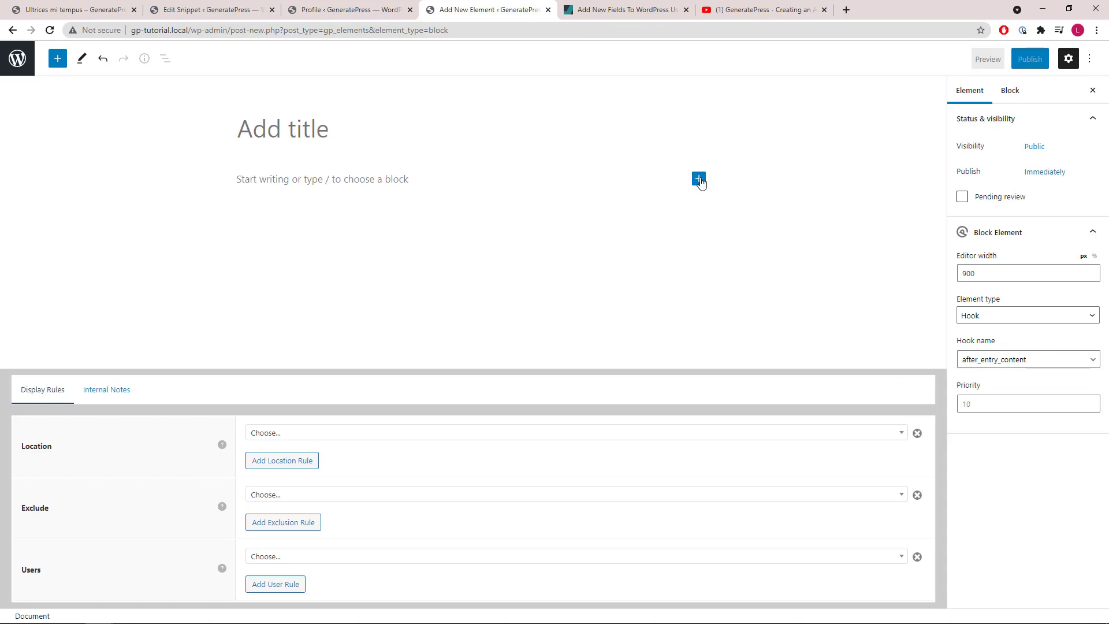
{"action": "left_click", "coordinate": [699, 179]}
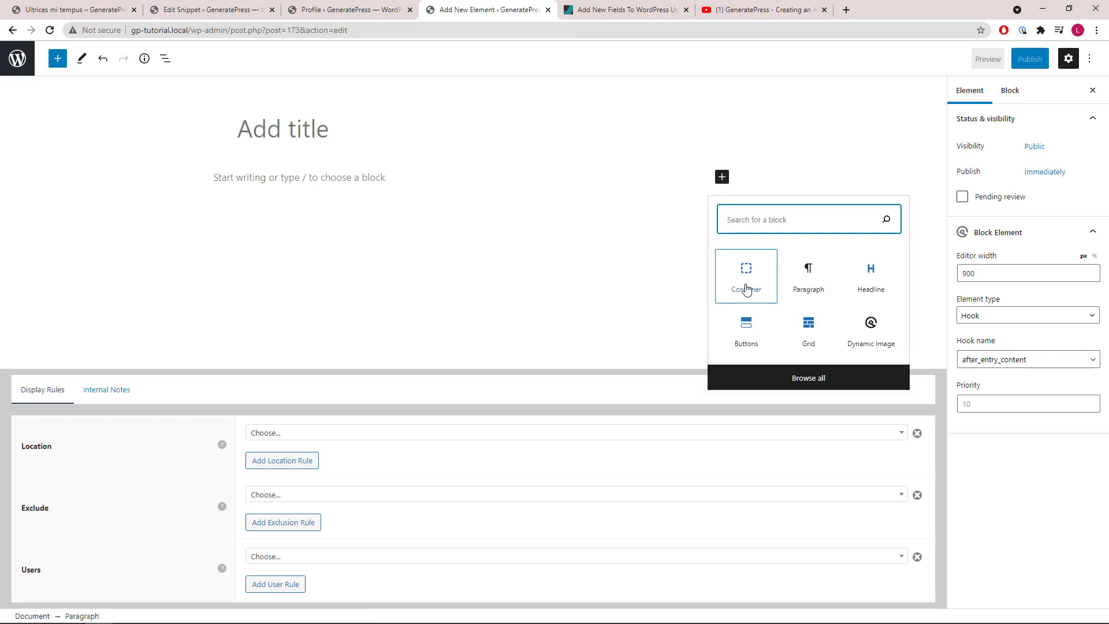
- Insert a Container block and give it a linked 5 px border on all sides
{"action": "left_click", "coordinate": [748, 289]}
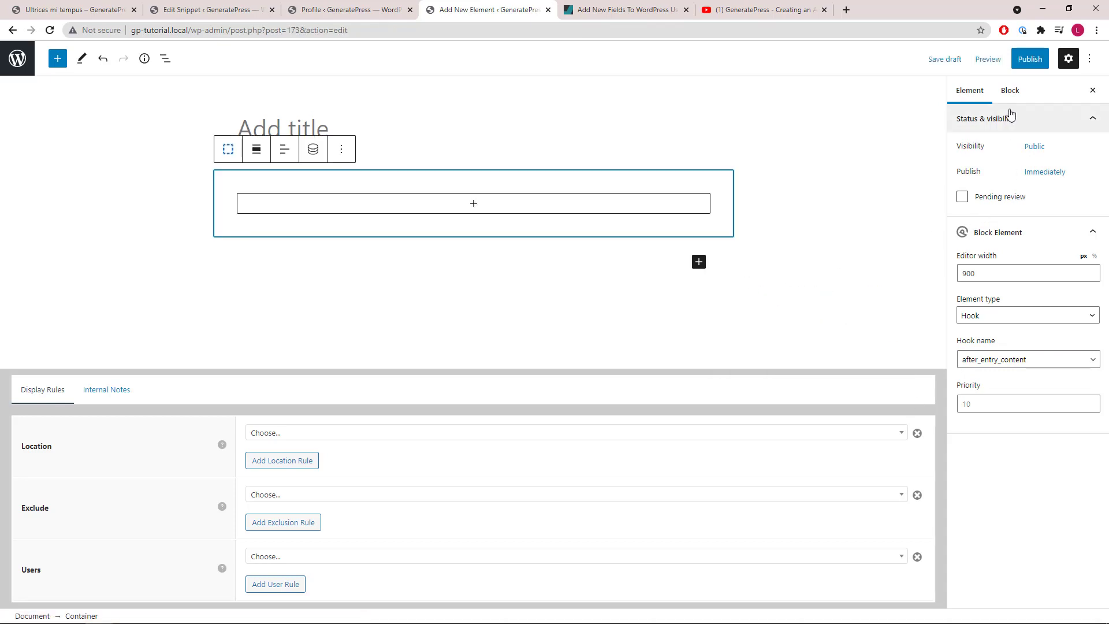
{"action": "left_click", "coordinate": [1010, 91]}
{"action": "left_click", "coordinate": [1082, 194]}
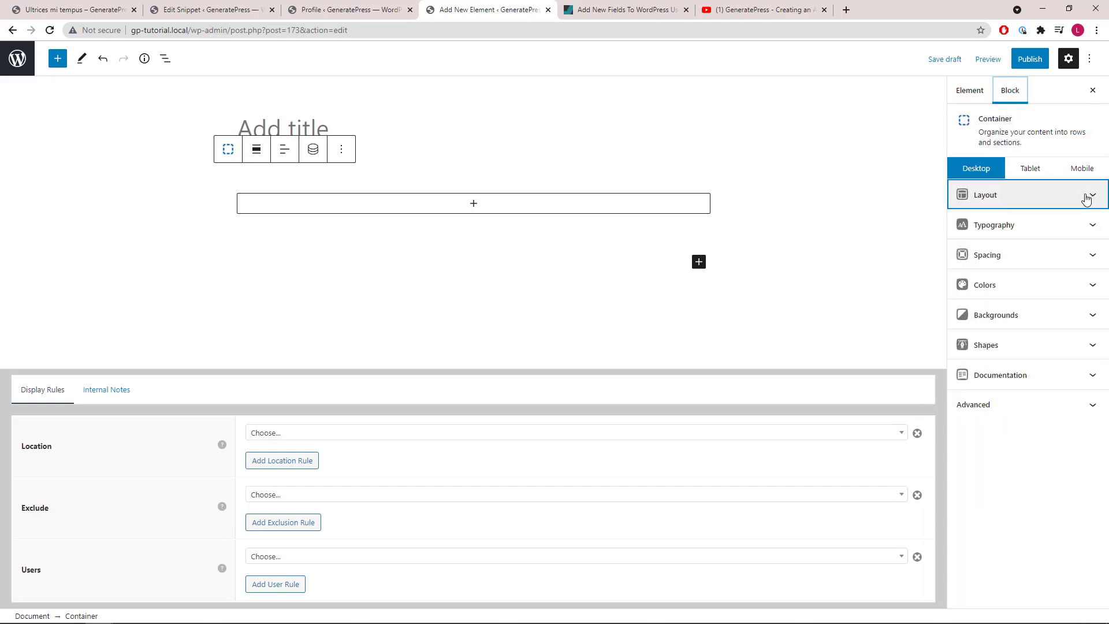
{"action": "left_click", "coordinate": [1077, 256]}
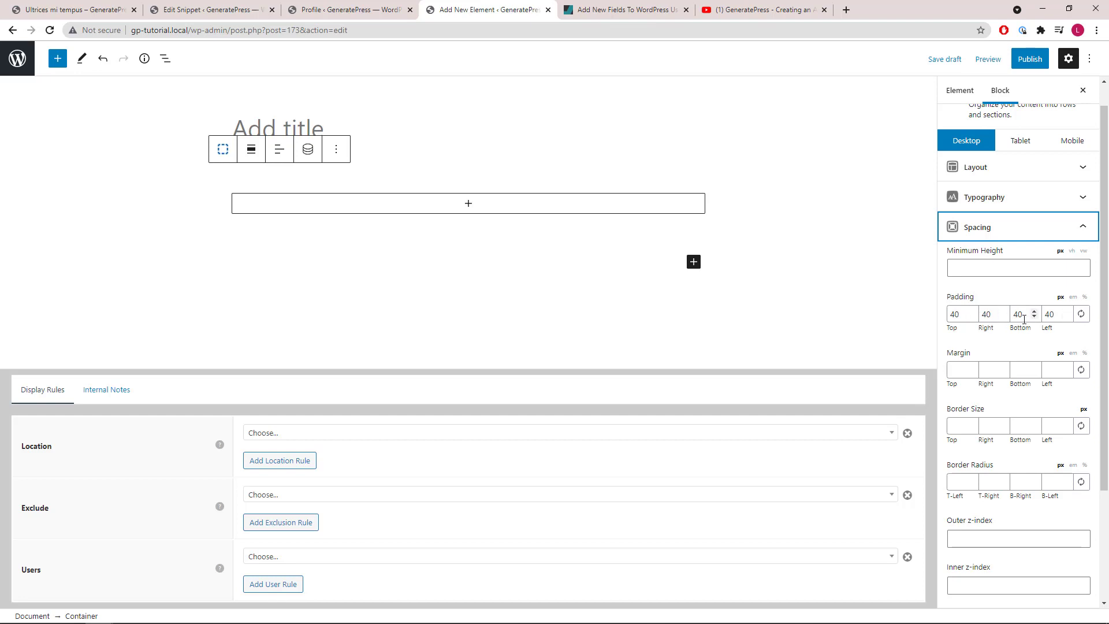
{"action": "left_click", "coordinate": [1080, 426]}
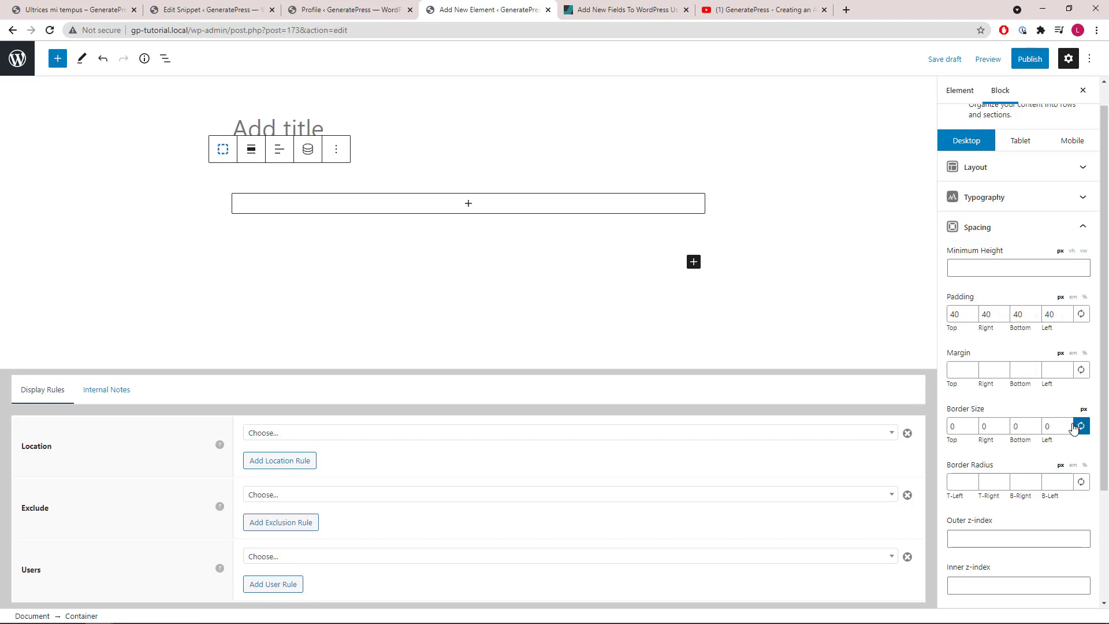
{"action": "left_click", "coordinate": [1067, 424]}
{"action": "left_click", "coordinate": [1067, 424]}
{"action": "left_click", "coordinate": [1067, 424]}
{"action": "left_click", "coordinate": [1067, 424]}
{"action": "left_click", "coordinate": [1067, 424]}
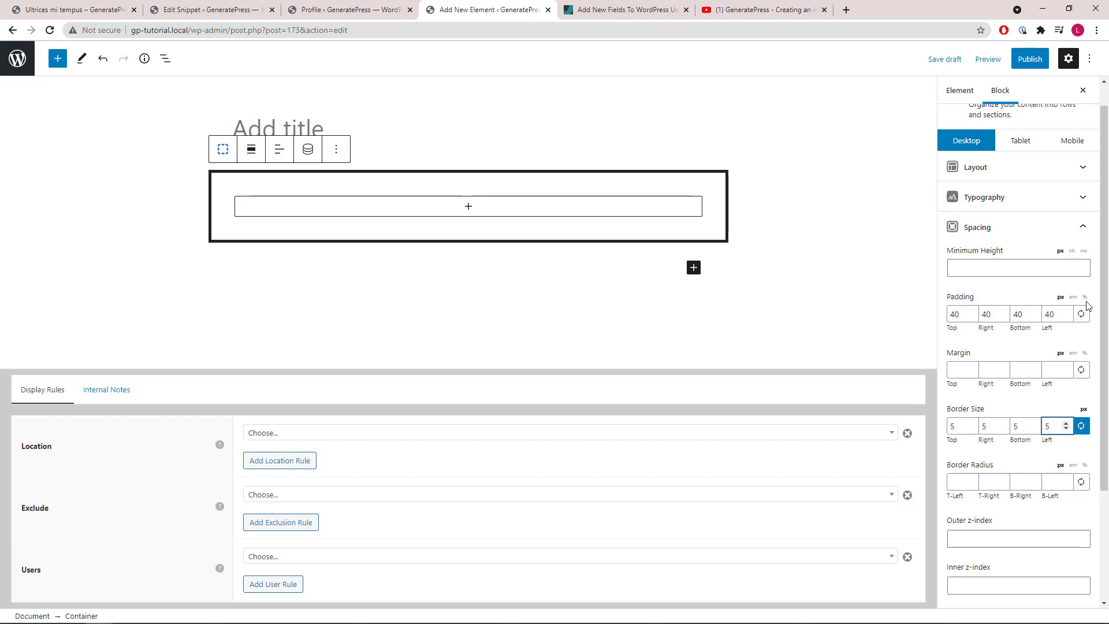
{"action": "left_click", "coordinate": [1082, 234]}
- Set the container colours: dark navy (#124c6e) background, white text, grey border
{"action": "left_click", "coordinate": [1088, 285]}
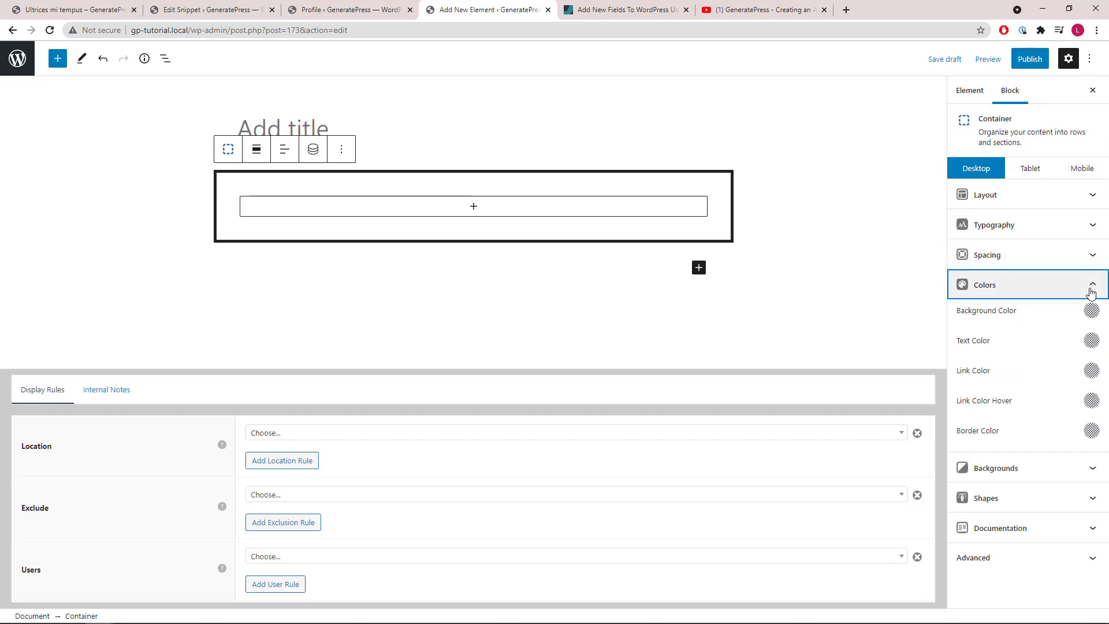
{"action": "left_click", "coordinate": [1091, 310]}
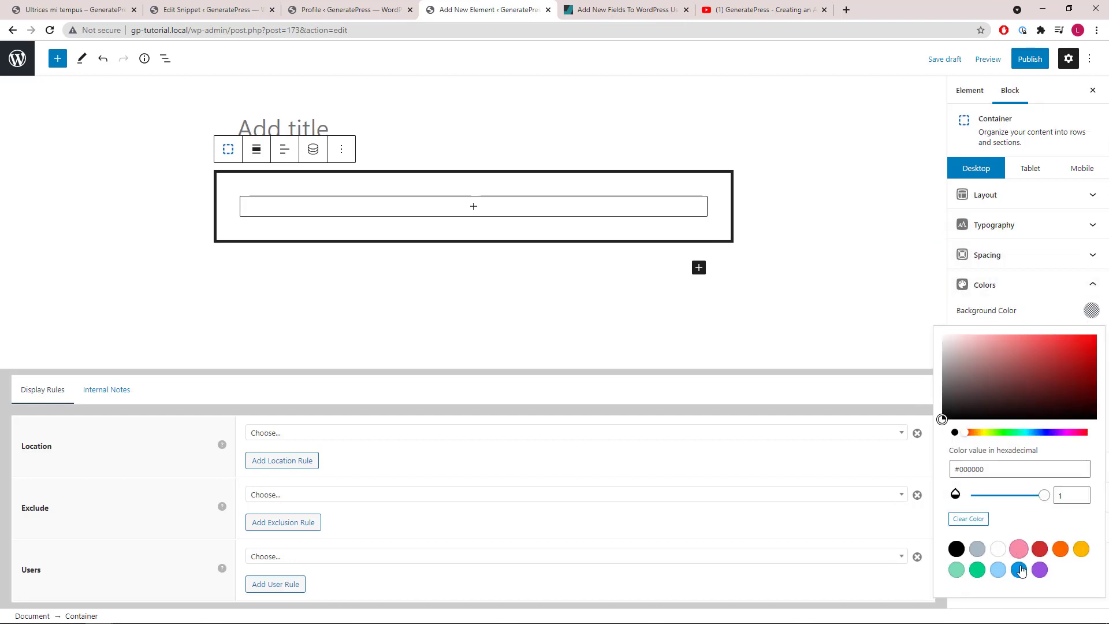
{"action": "left_click", "coordinate": [1017, 569]}
{"action": "left_click_drag", "start_coordinate": [1092, 347], "coordinate": [1069, 386]}
{"action": "left_click", "coordinate": [1092, 312]}
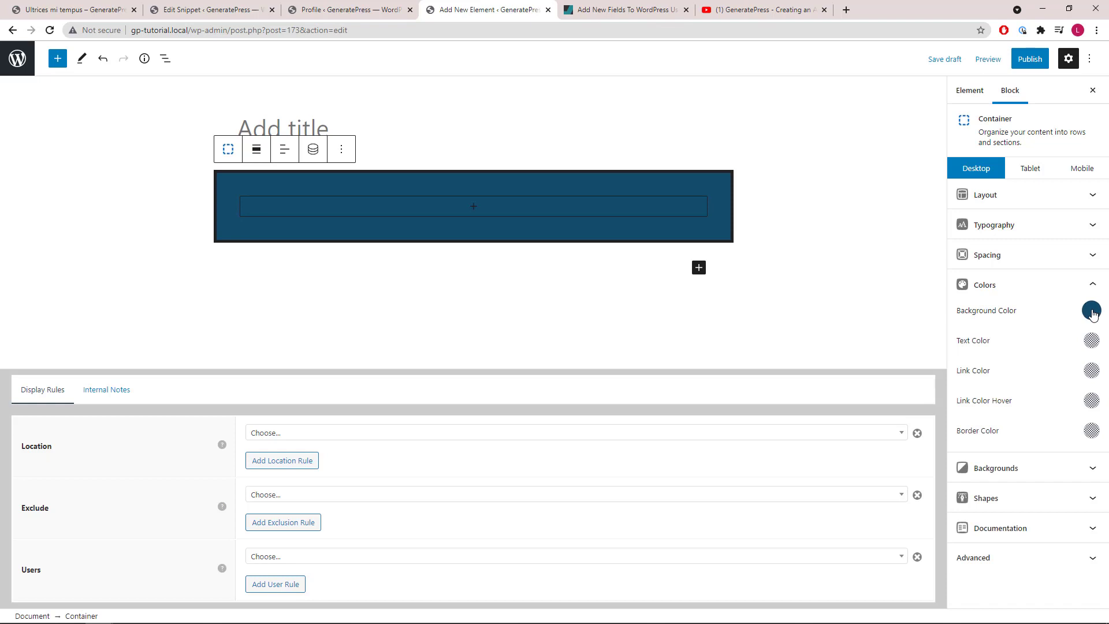
{"action": "left_click", "coordinate": [1090, 341]}
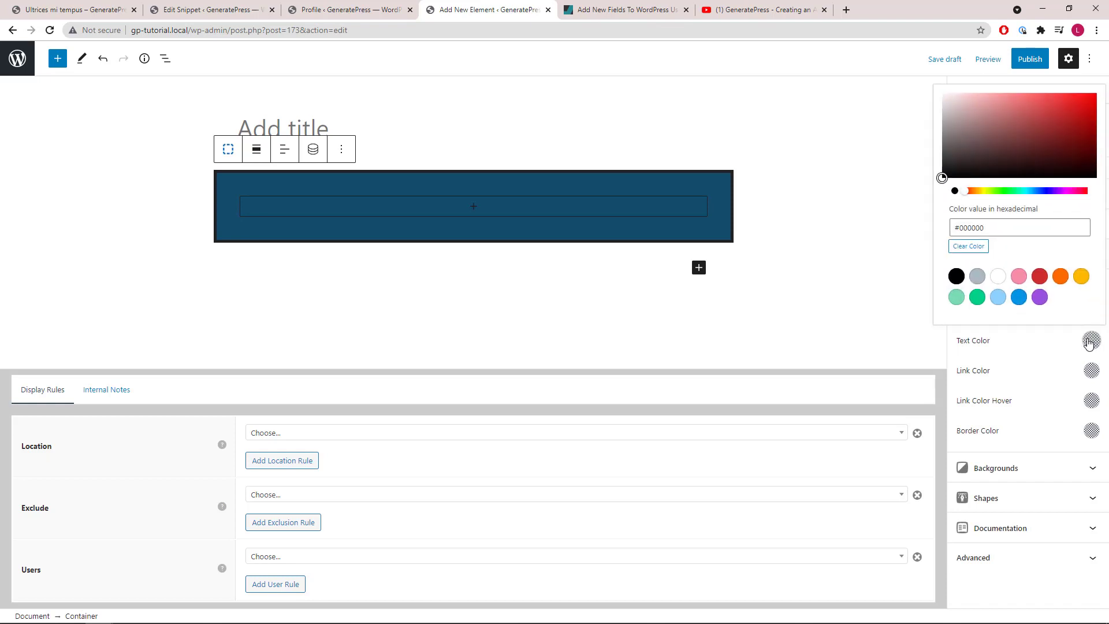
{"action": "left_click", "coordinate": [999, 277]}
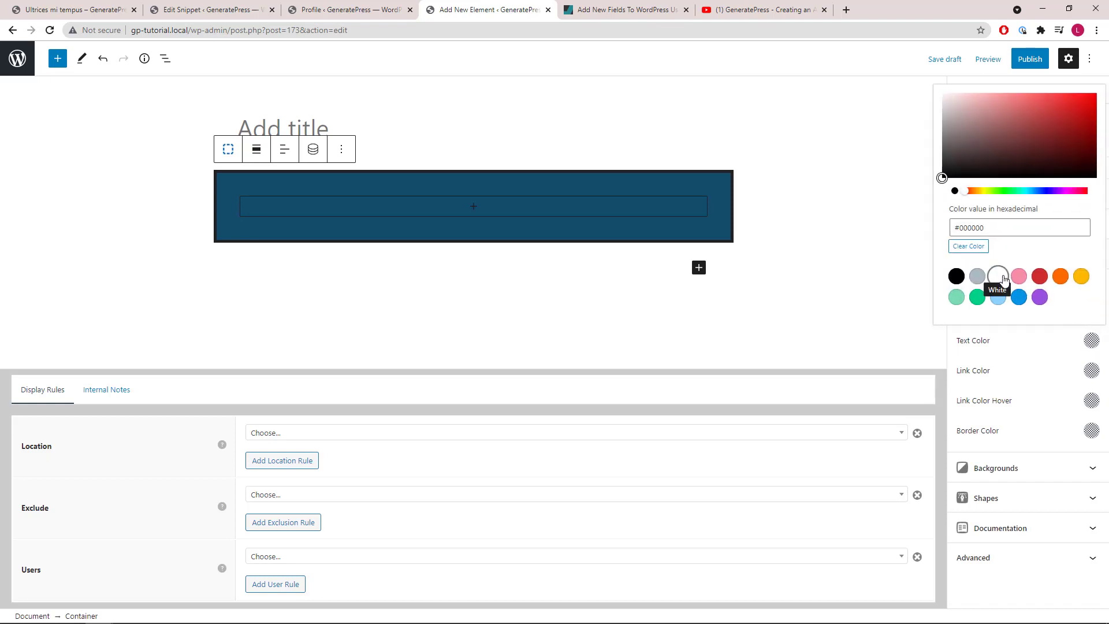
{"action": "left_click", "coordinate": [1091, 347]}
{"action": "left_click", "coordinate": [1091, 432]}
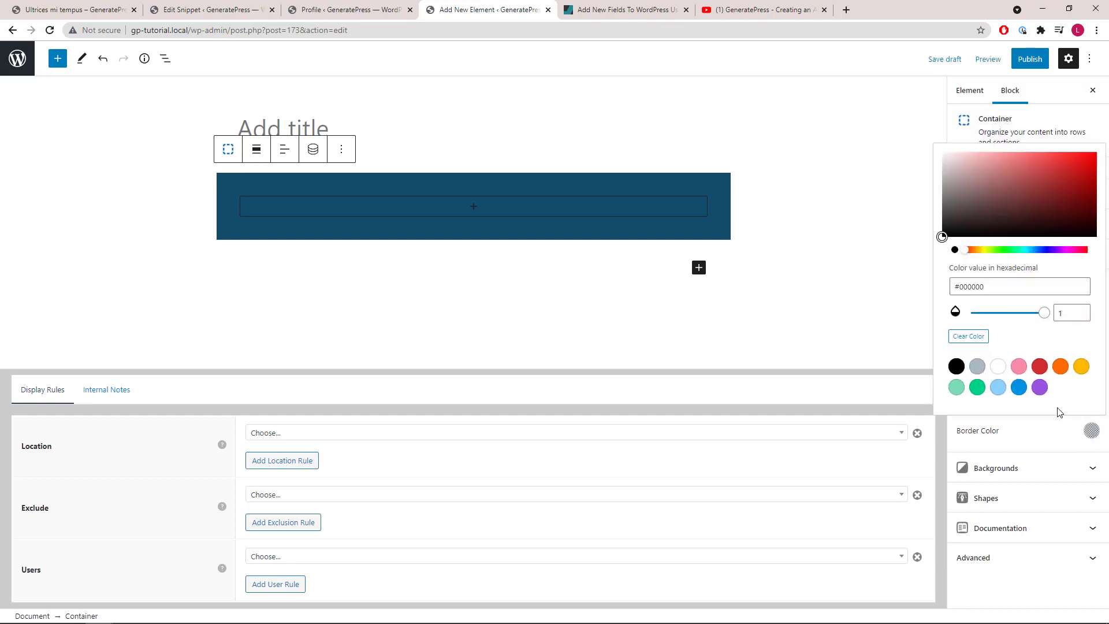
{"action": "left_click", "coordinate": [978, 369]}
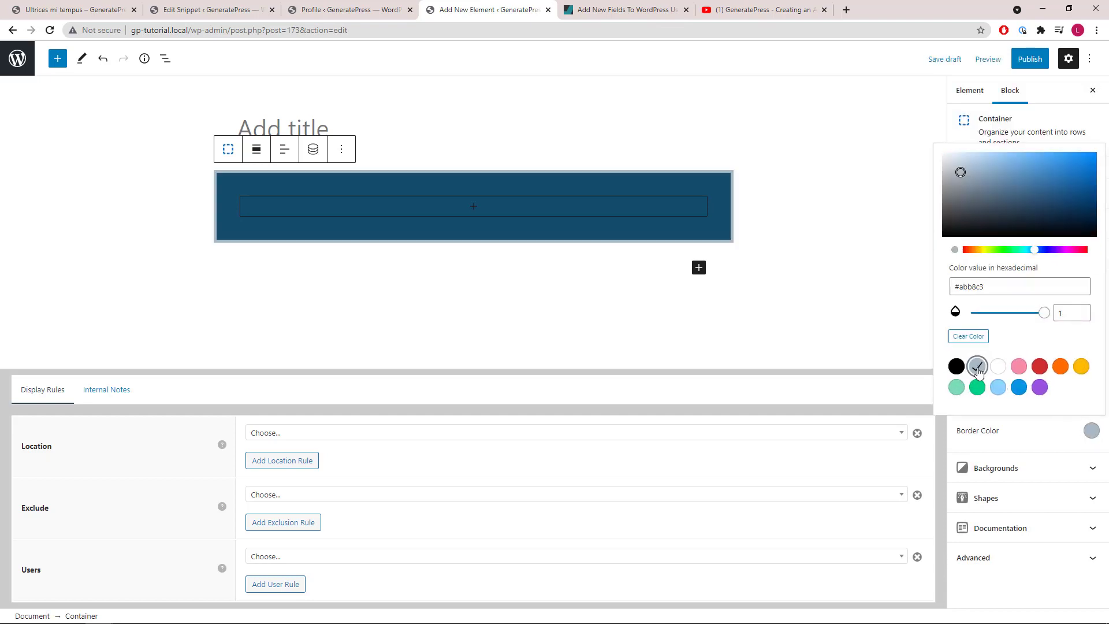
{"action": "left_click", "coordinate": [1091, 431]}
{"action": "left_click", "coordinate": [1092, 286]}
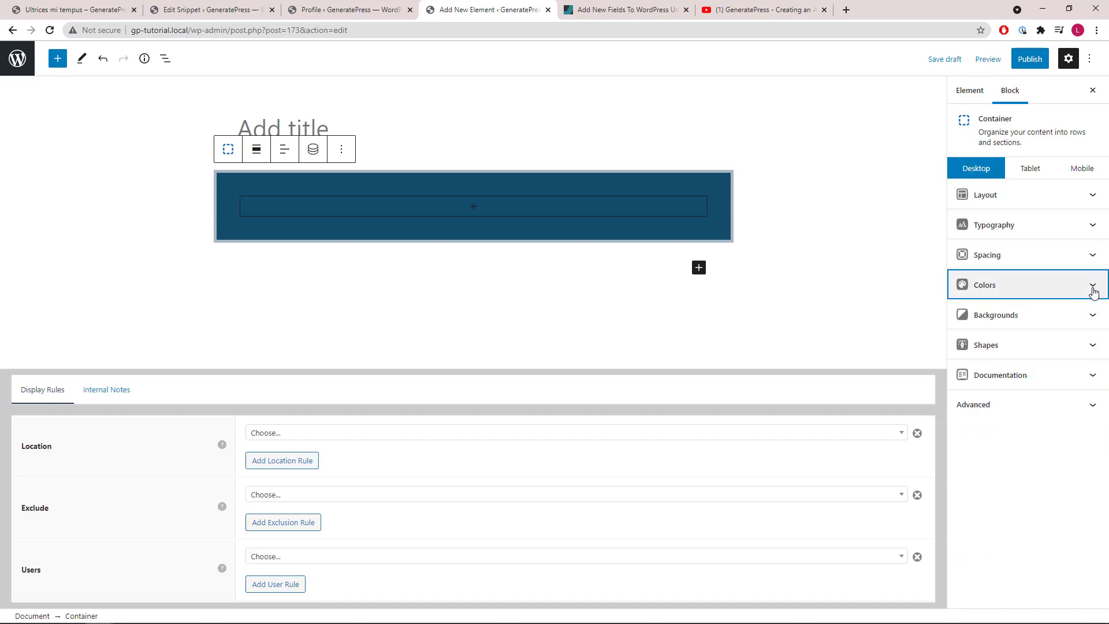
- Enable a gradient background with both stops at 50 and direction 233
{"action": "left_click", "coordinate": [1092, 316]}
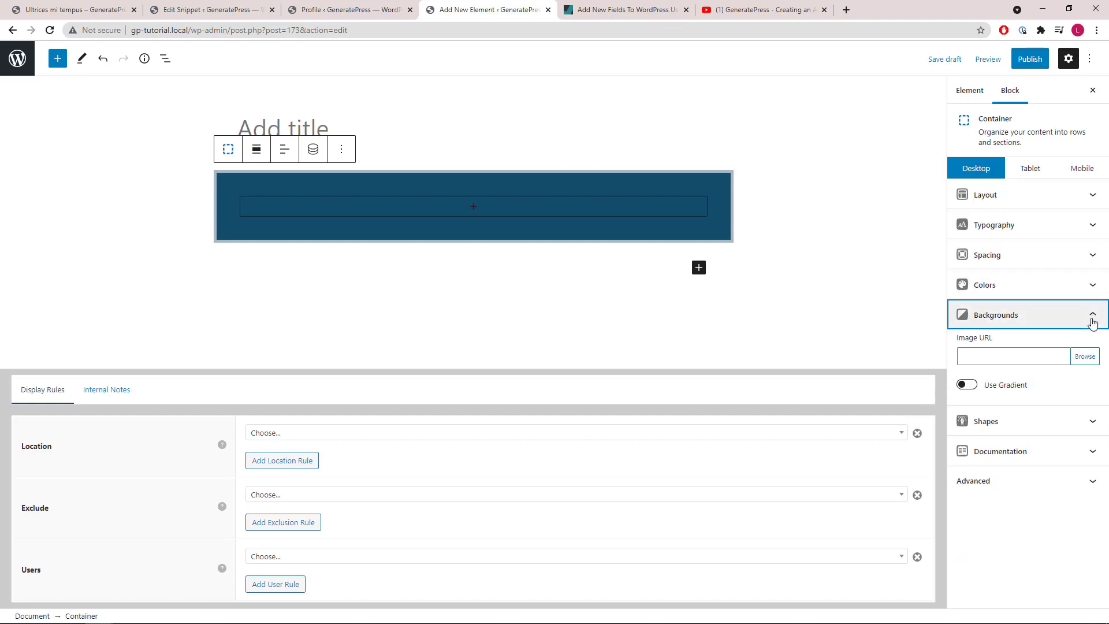
{"action": "left_click", "coordinate": [973, 390]}
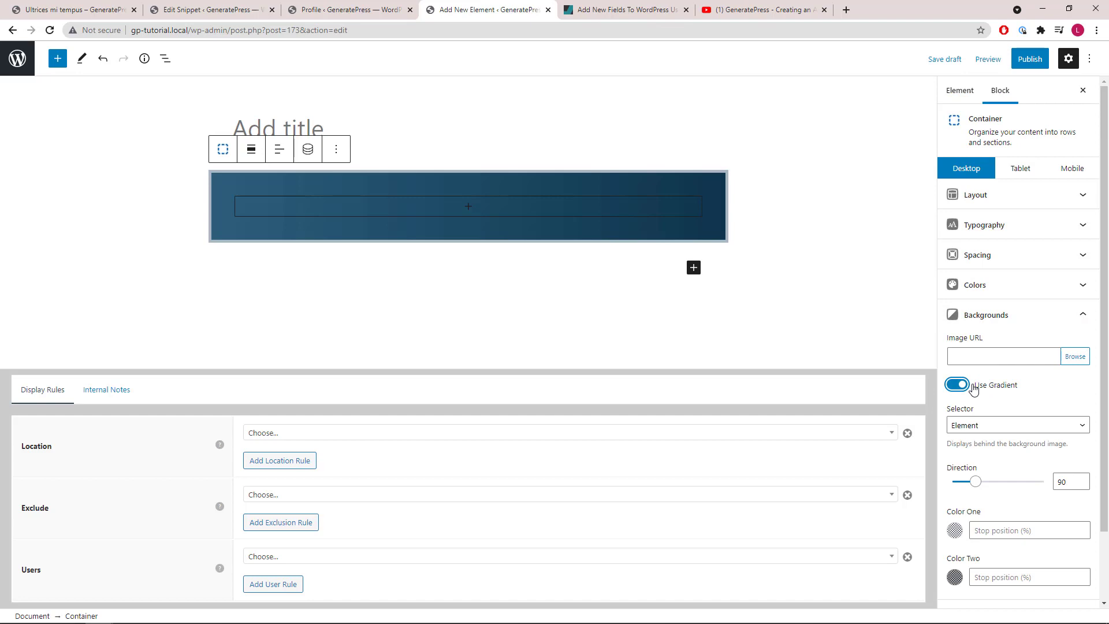
{"action": "scroll", "coordinate": [982, 416], "scroll_direction": "down", "scroll_amount": 2}
{"action": "left_click", "coordinate": [1002, 451]}
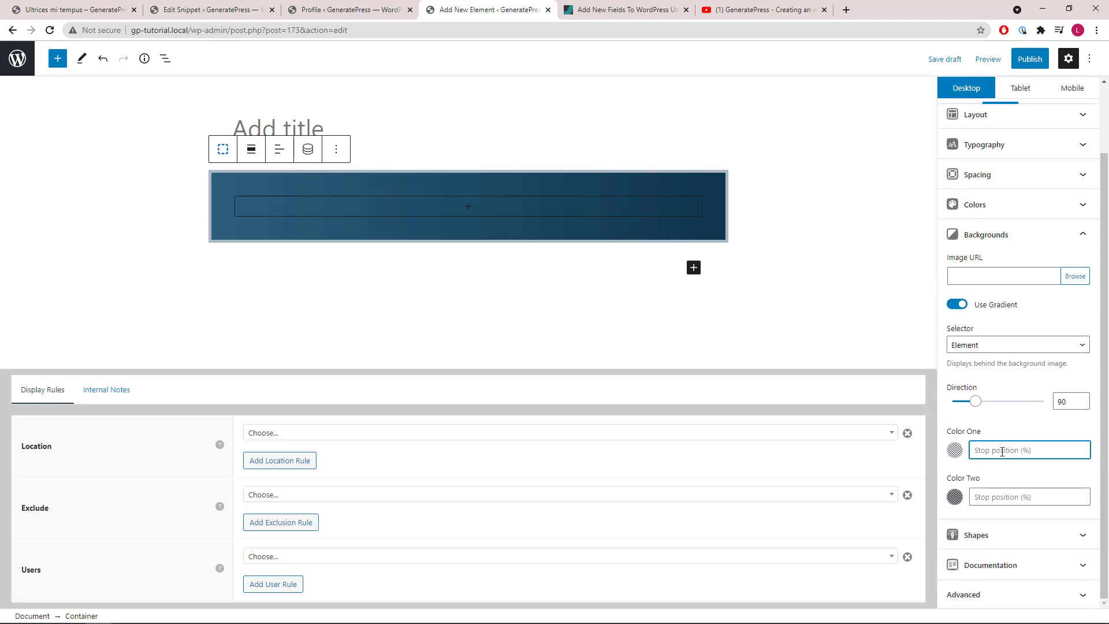
{"action": "type", "text": "50"}
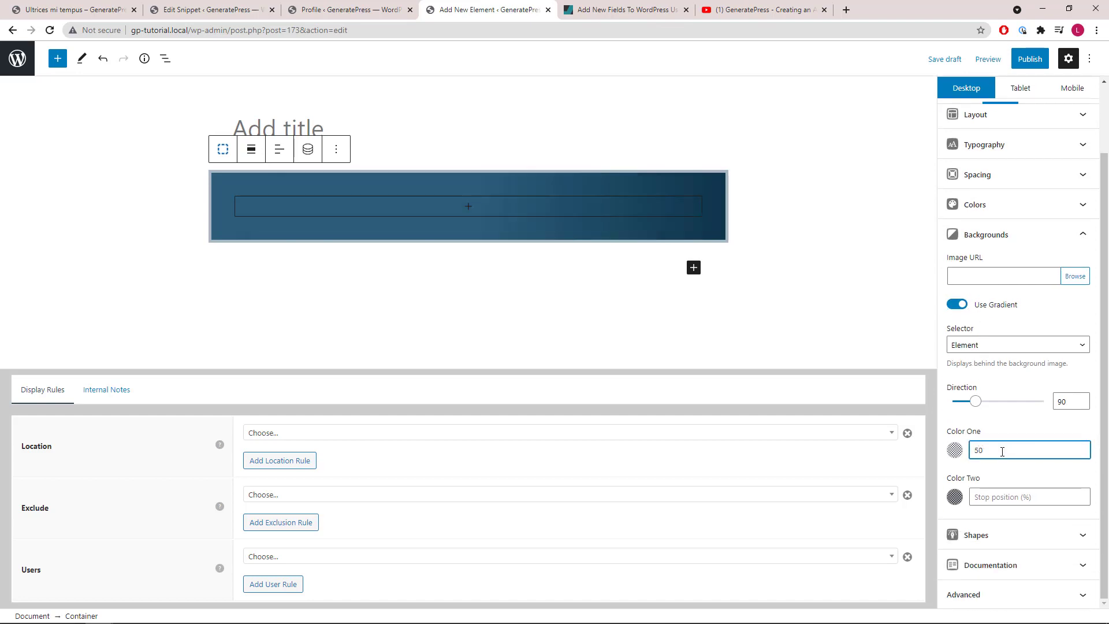
{"action": "left_click", "coordinate": [999, 498]}
{"action": "type", "text": "50"}
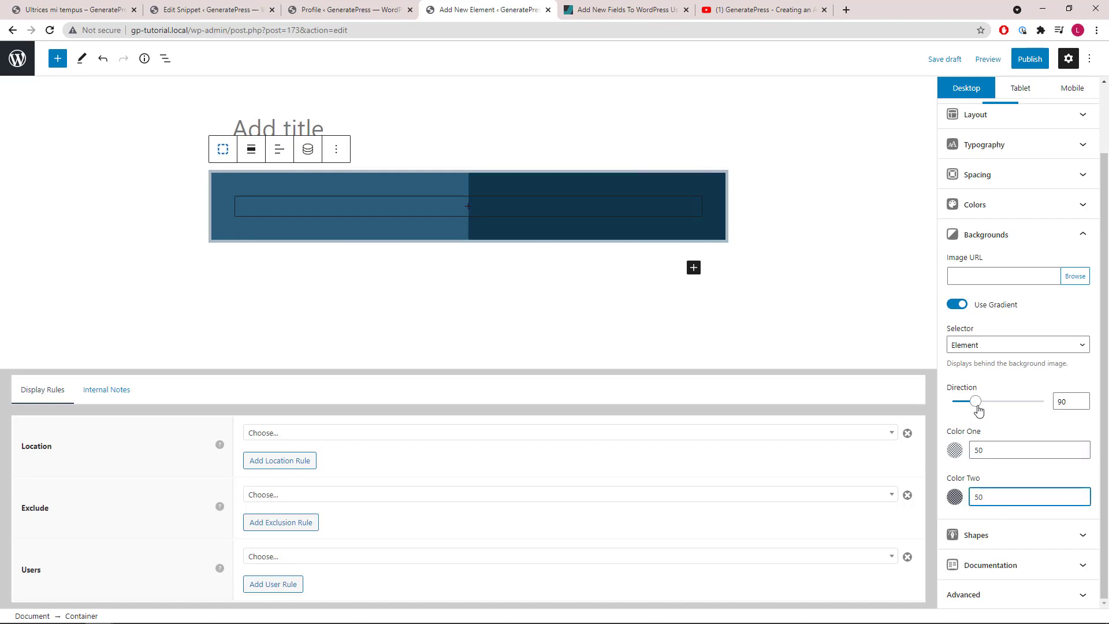
{"action": "left_click_drag", "start_coordinate": [978, 410], "coordinate": [1014, 411]}
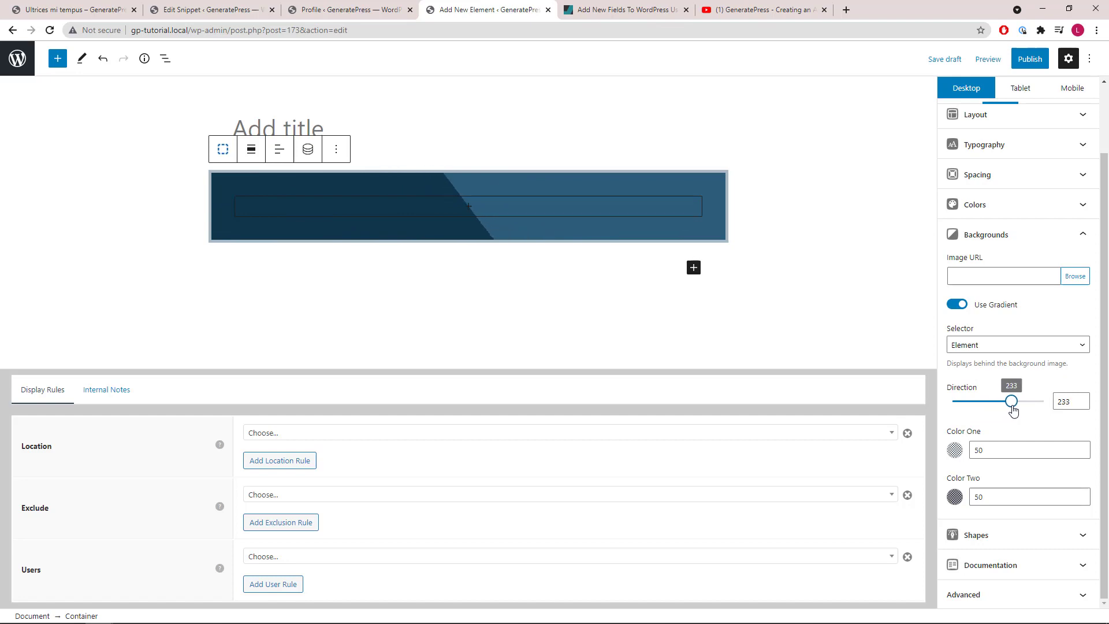
{"action": "left_click", "coordinate": [1081, 234]}
- Insert a two-column Grid in the container and set the first column's width to 20%
{"action": "left_click", "coordinate": [474, 206]}
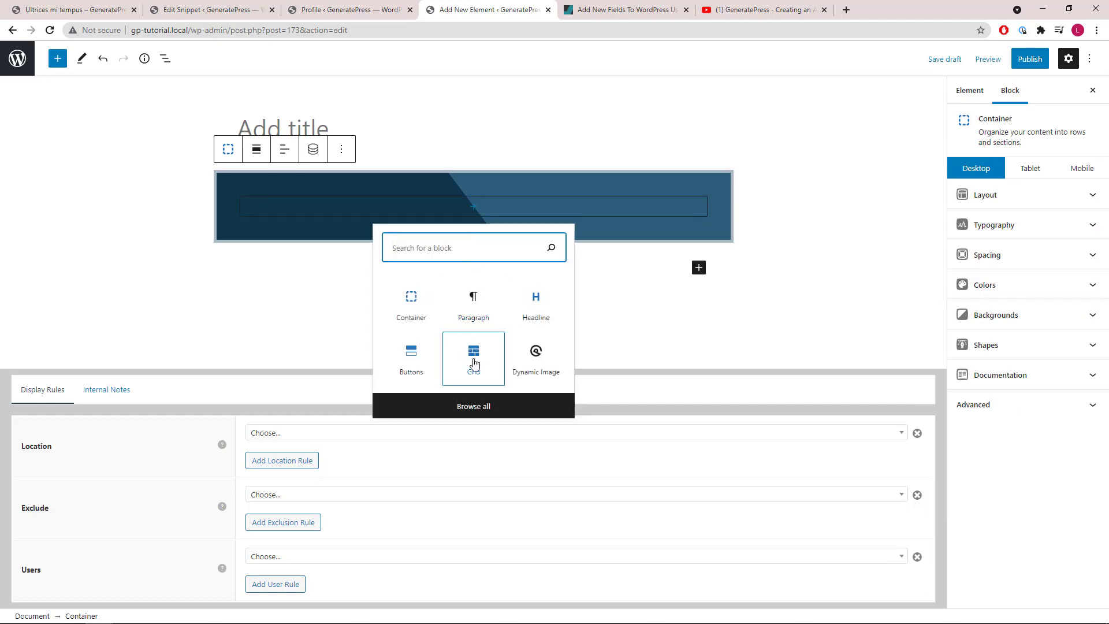
{"action": "left_click", "coordinate": [474, 357]}
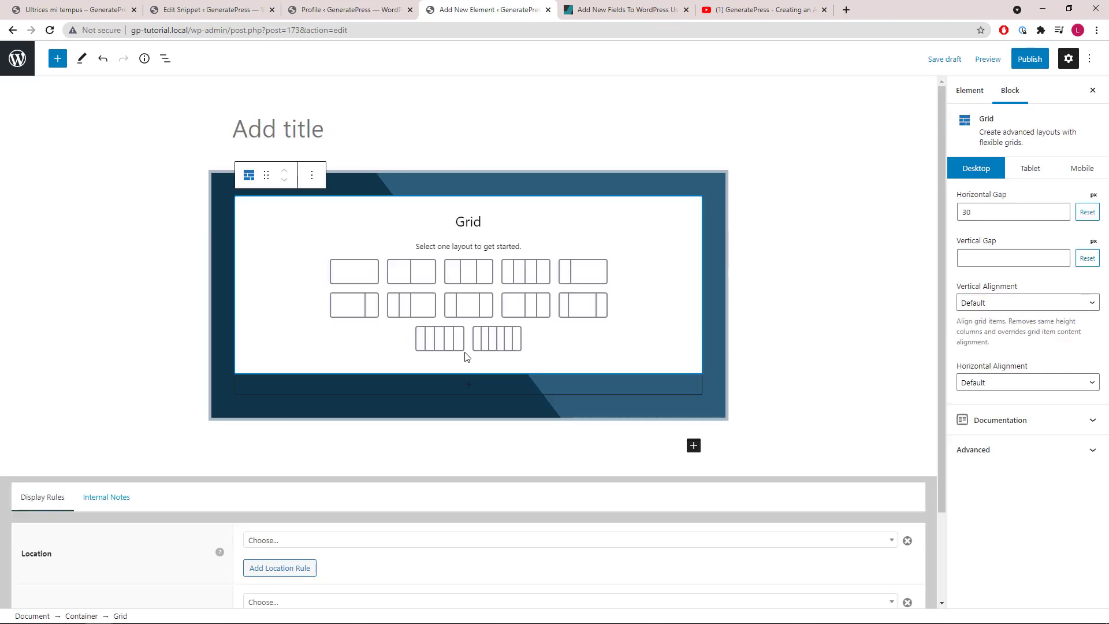
{"action": "left_click", "coordinate": [411, 271]}
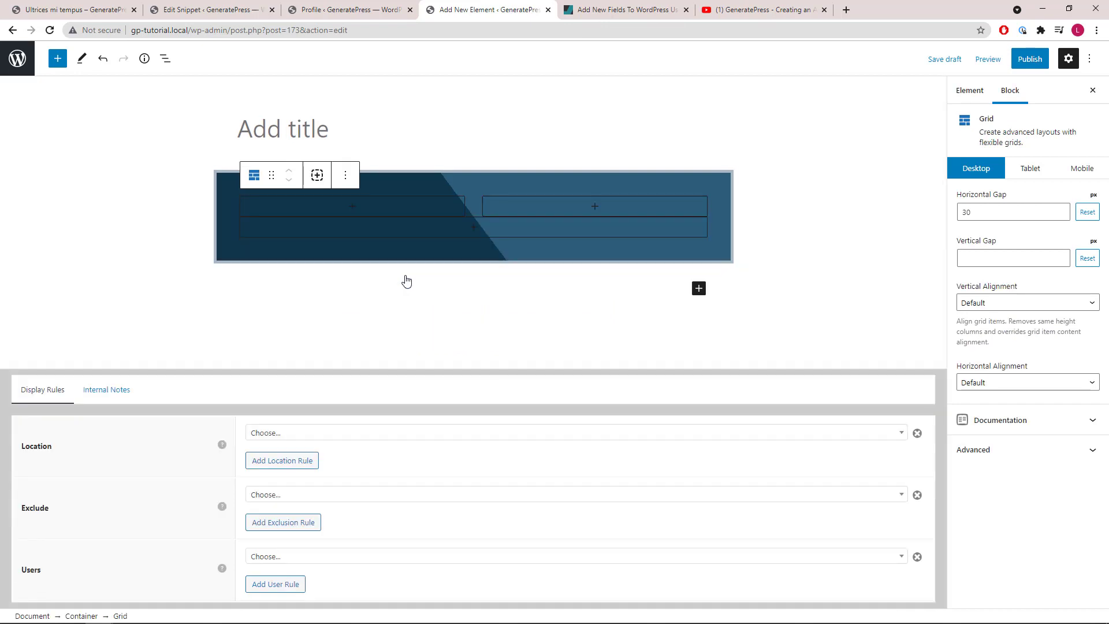
{"action": "left_click", "coordinate": [165, 58]}
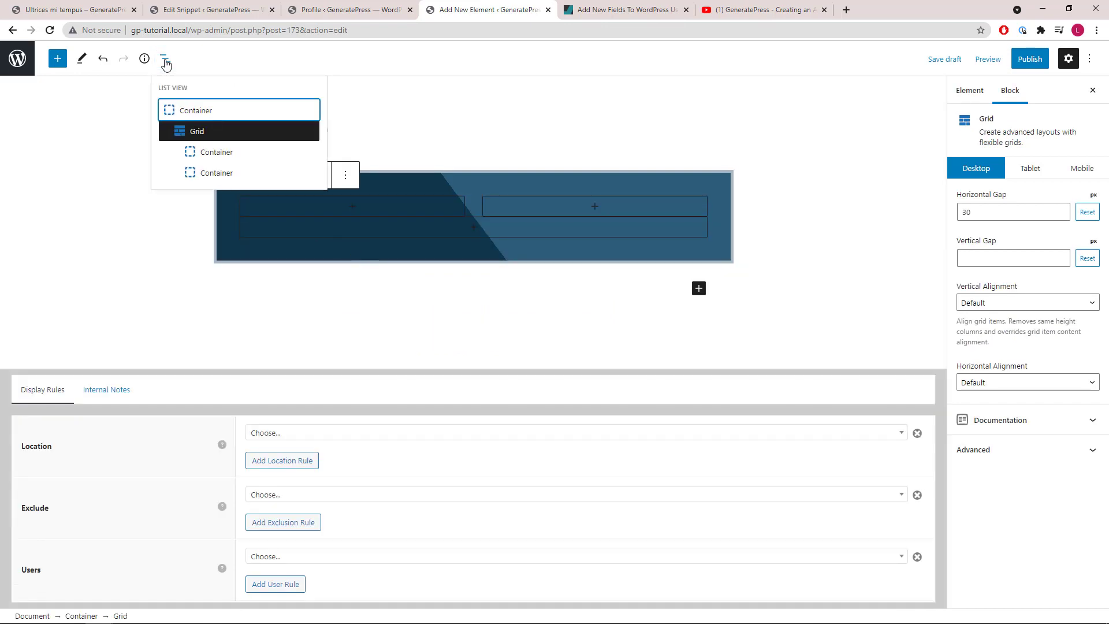
{"action": "left_click", "coordinate": [204, 153]}
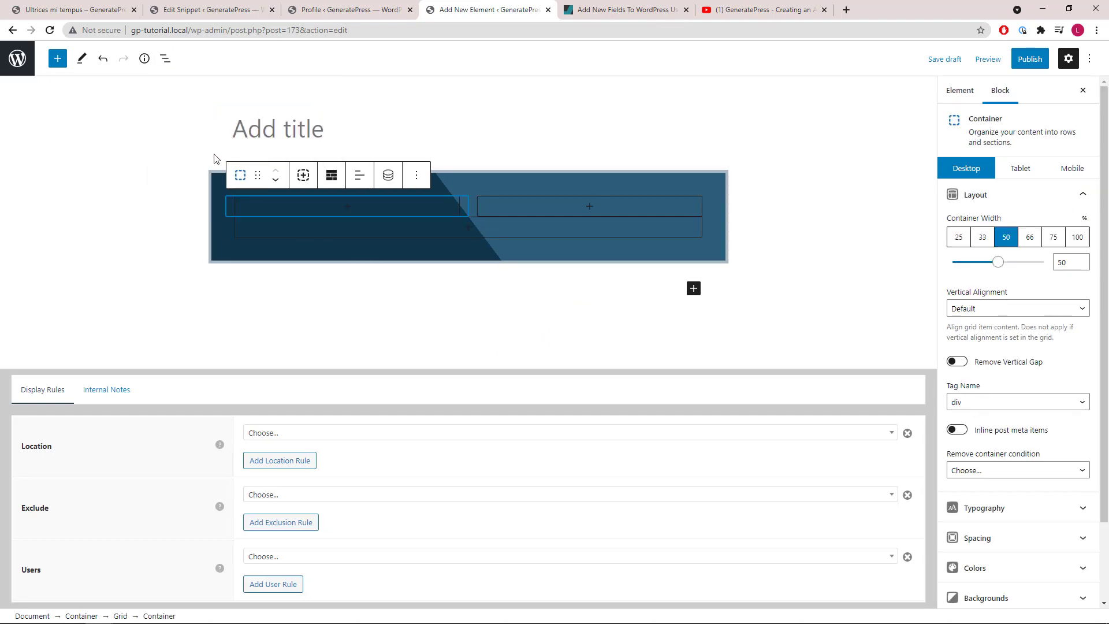
{"action": "double_click", "coordinate": [1061, 263]}
{"action": "type", "text": "20"}
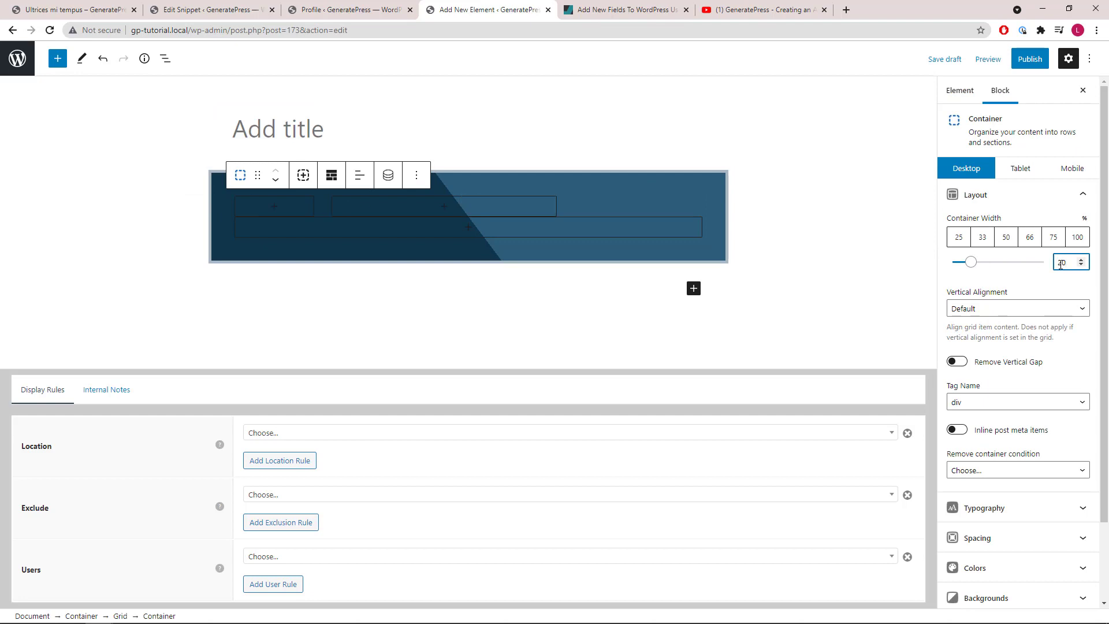
{"action": "left_click", "coordinate": [1083, 196]}
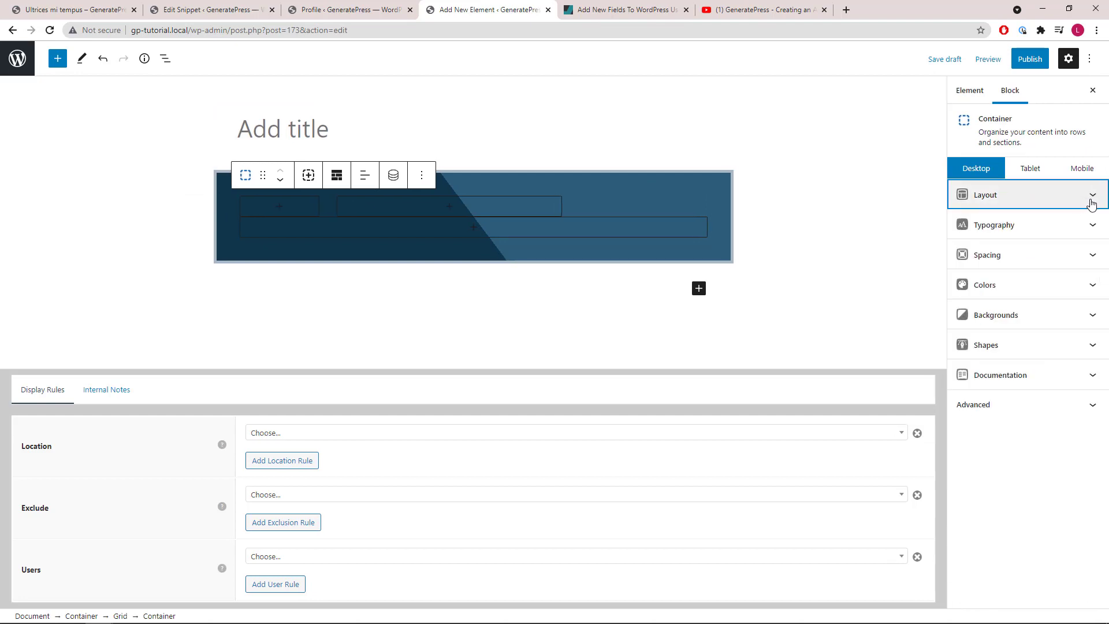
- Add a rounded Dynamic Image of the author avatar at size 80 to the first column
{"action": "left_click", "coordinate": [300, 212]}
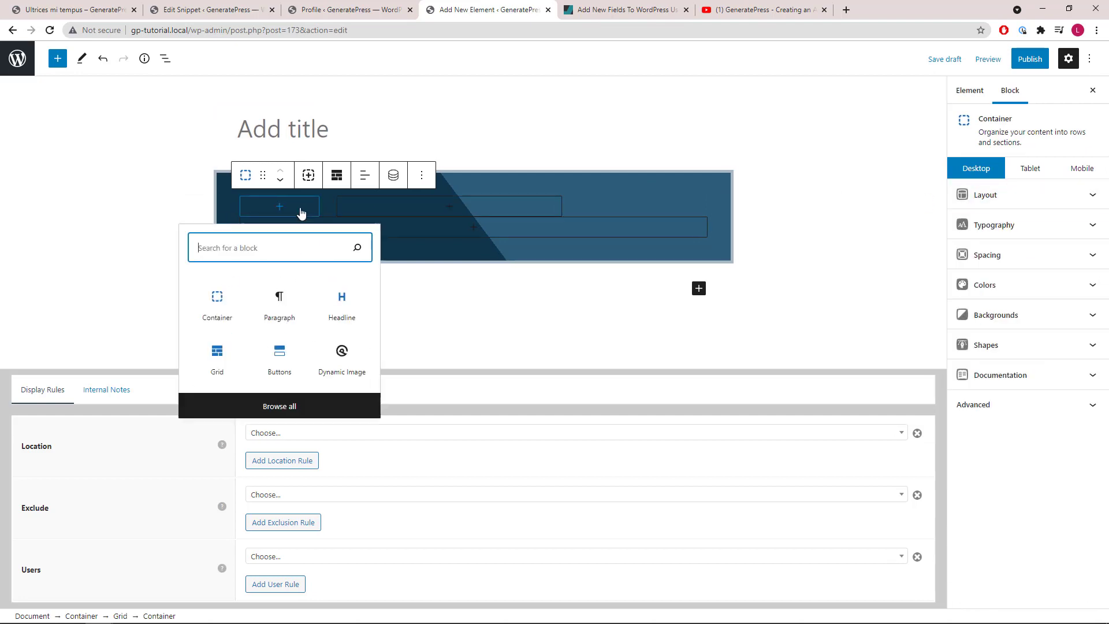
{"action": "left_click", "coordinate": [344, 355]}
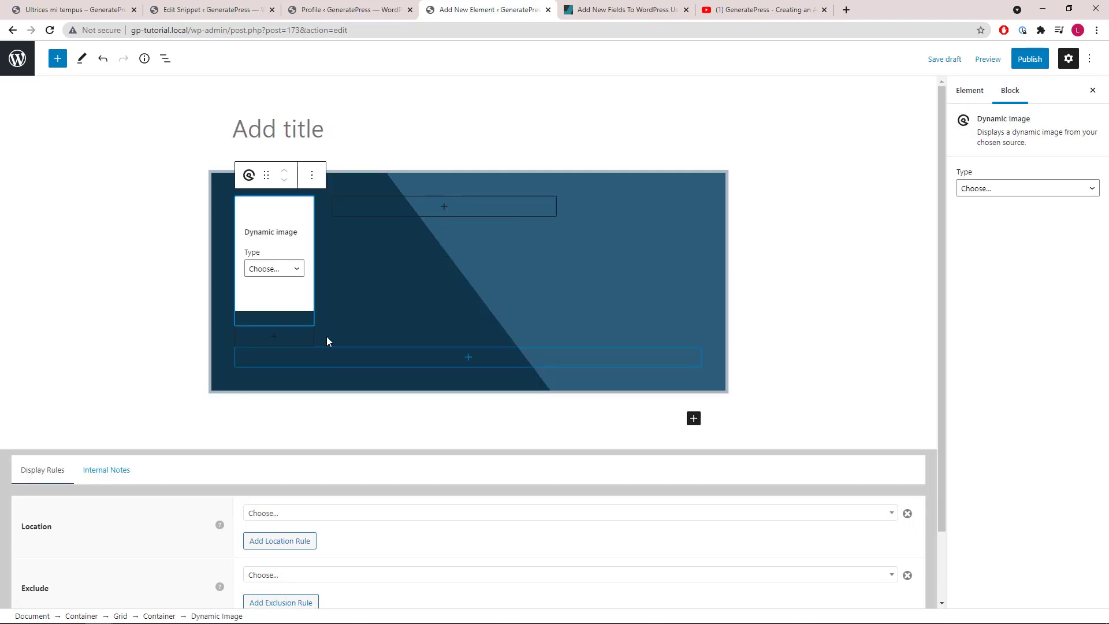
{"action": "left_click", "coordinate": [273, 269]}
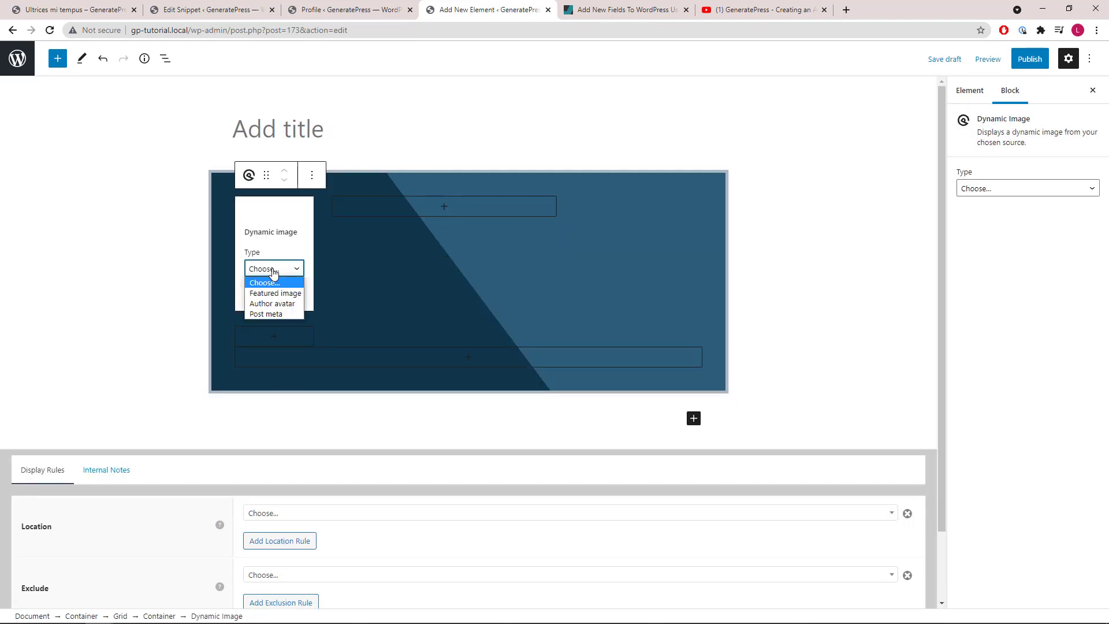
{"action": "left_click", "coordinate": [278, 305]}
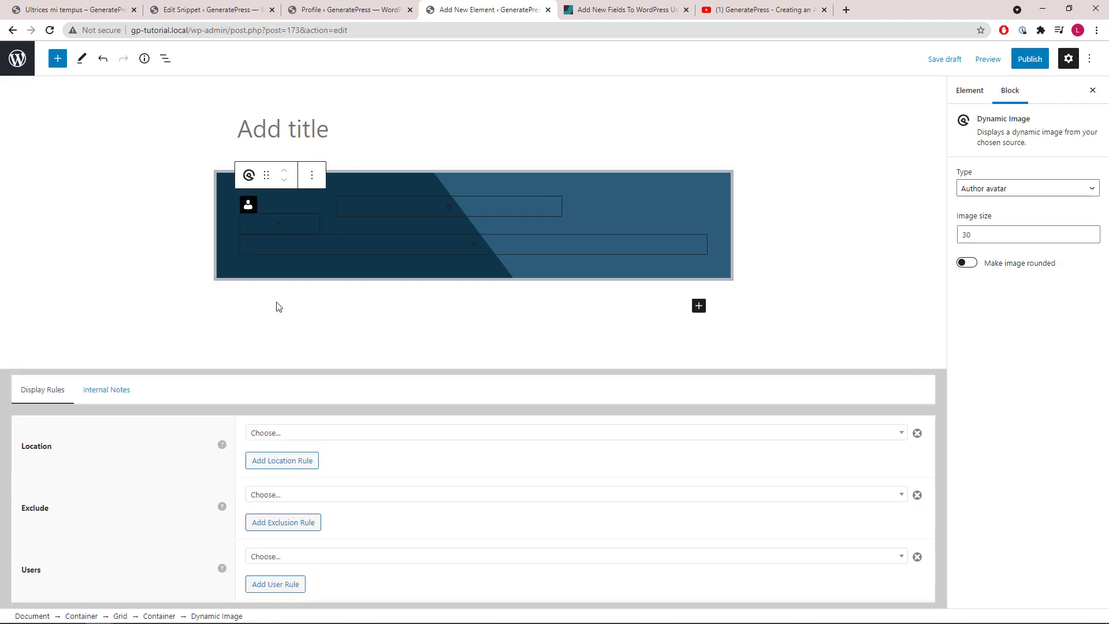
{"action": "double_click", "coordinate": [964, 238]}
{"action": "type", "text": "80"}
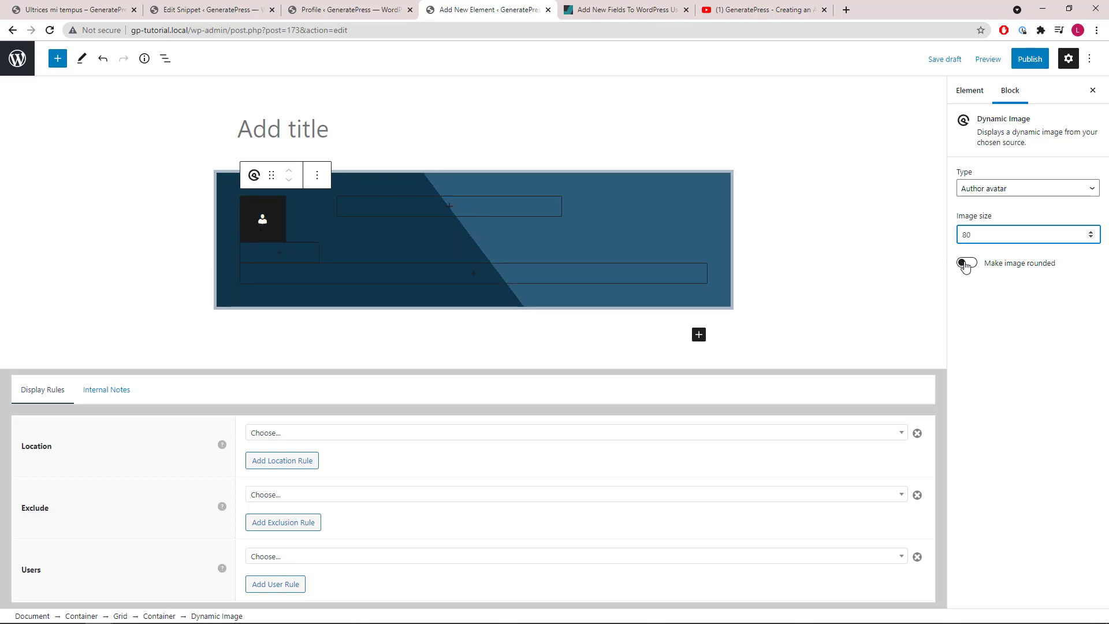
{"action": "left_click", "coordinate": [966, 264]}
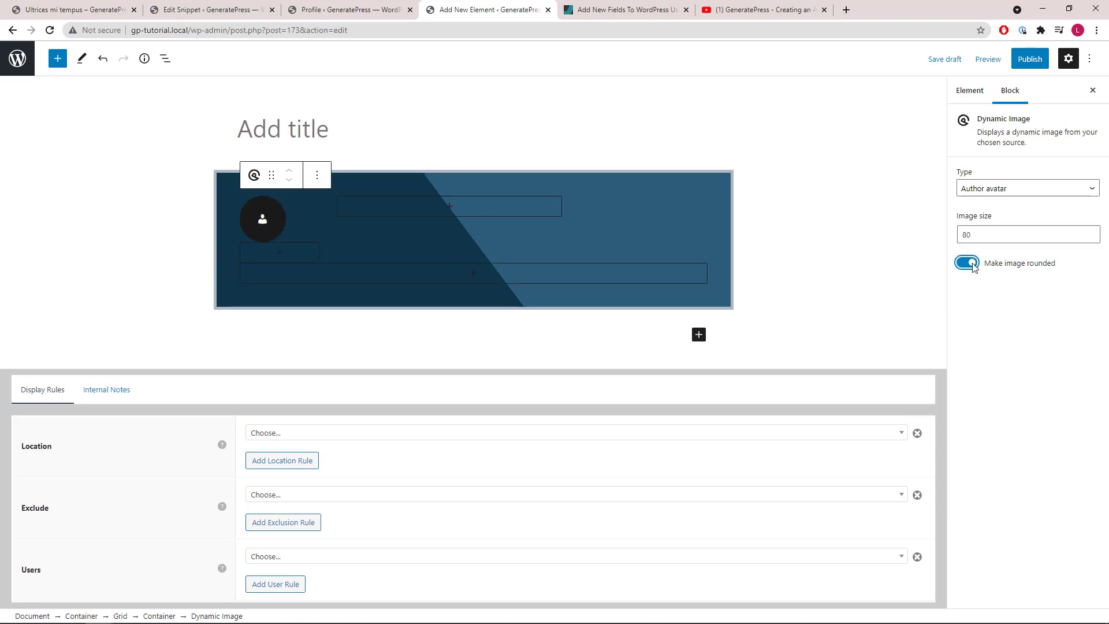
{"action": "left_click", "coordinate": [165, 58]}
- Set the second column's container width to 80 and insert a nested two-column Grid inside it
{"action": "left_click", "coordinate": [216, 194]}
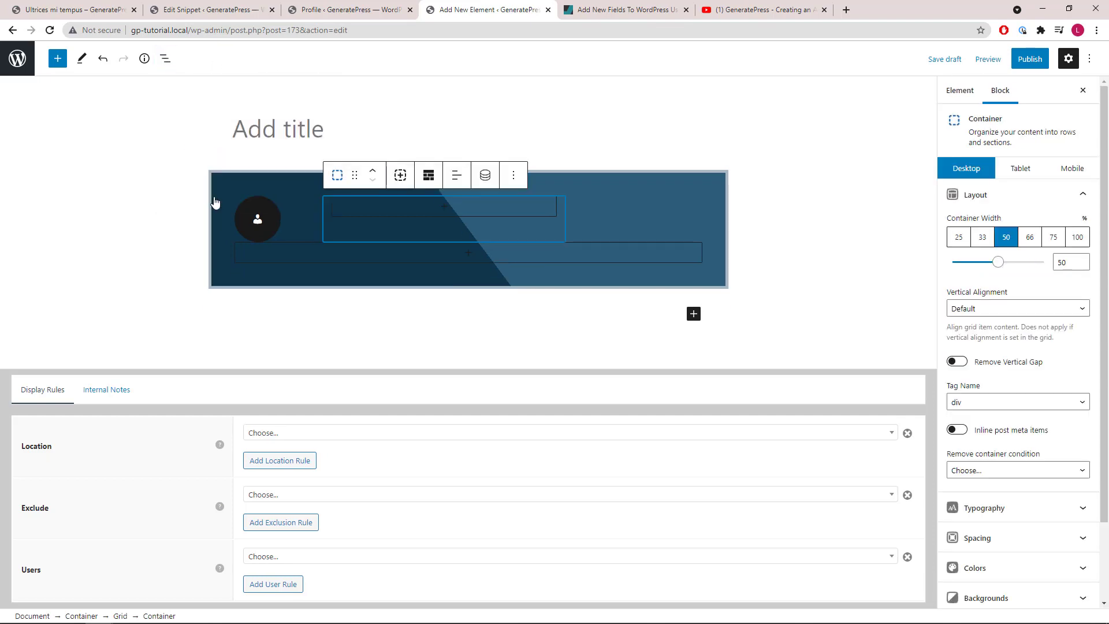
{"action": "double_click", "coordinate": [1062, 261]}
{"action": "type", "text": "80"}
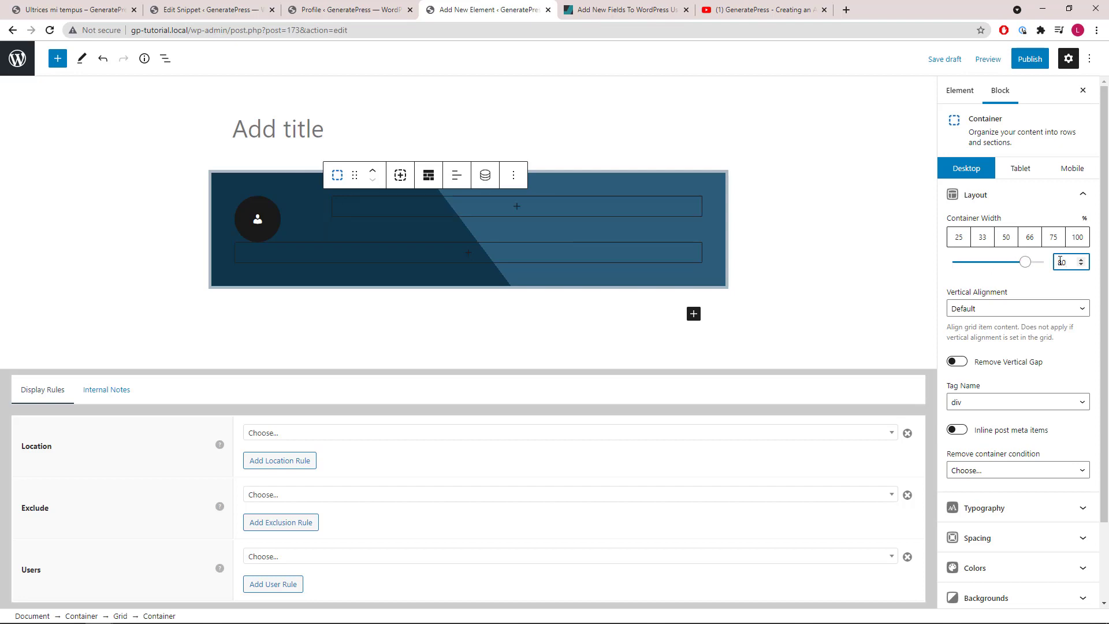
{"action": "left_click", "coordinate": [1082, 196]}
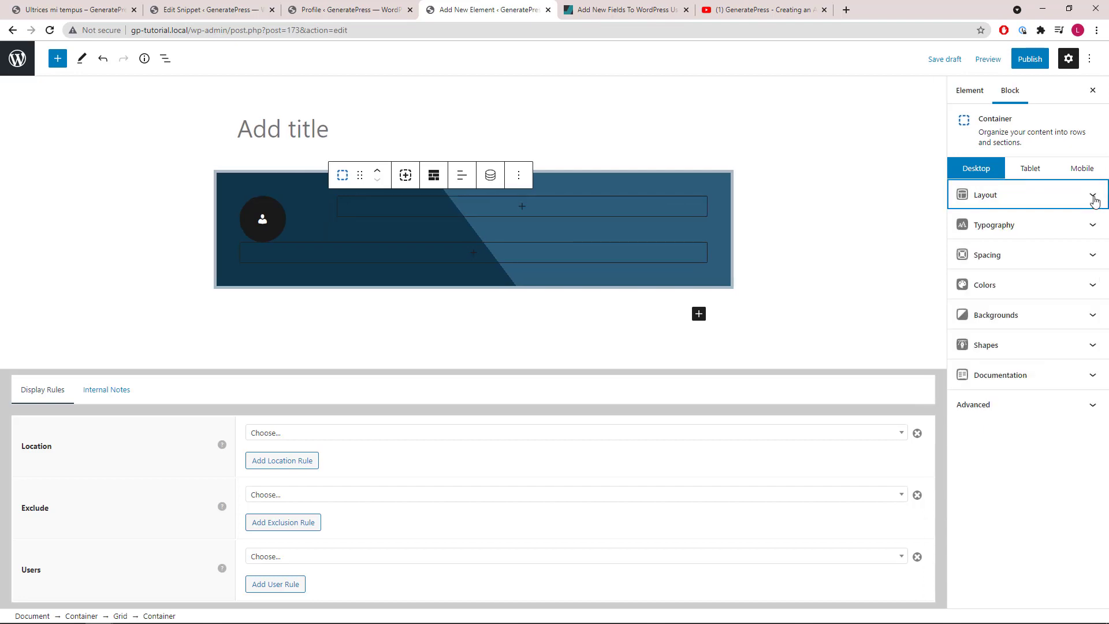
{"action": "left_click", "coordinate": [514, 206]}
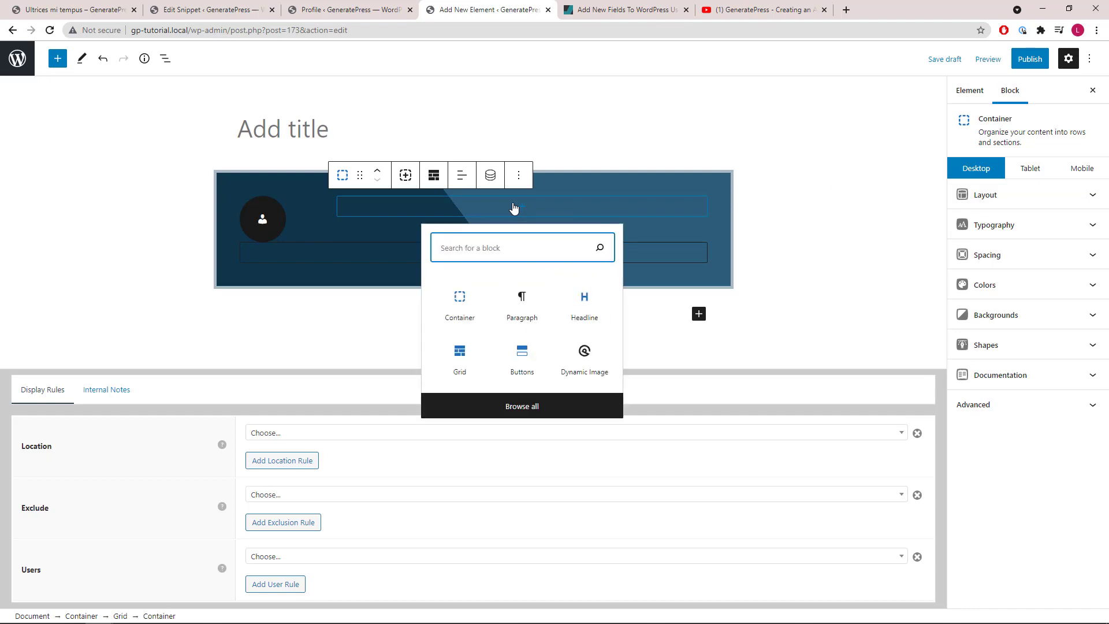
{"action": "left_click", "coordinate": [456, 366]}
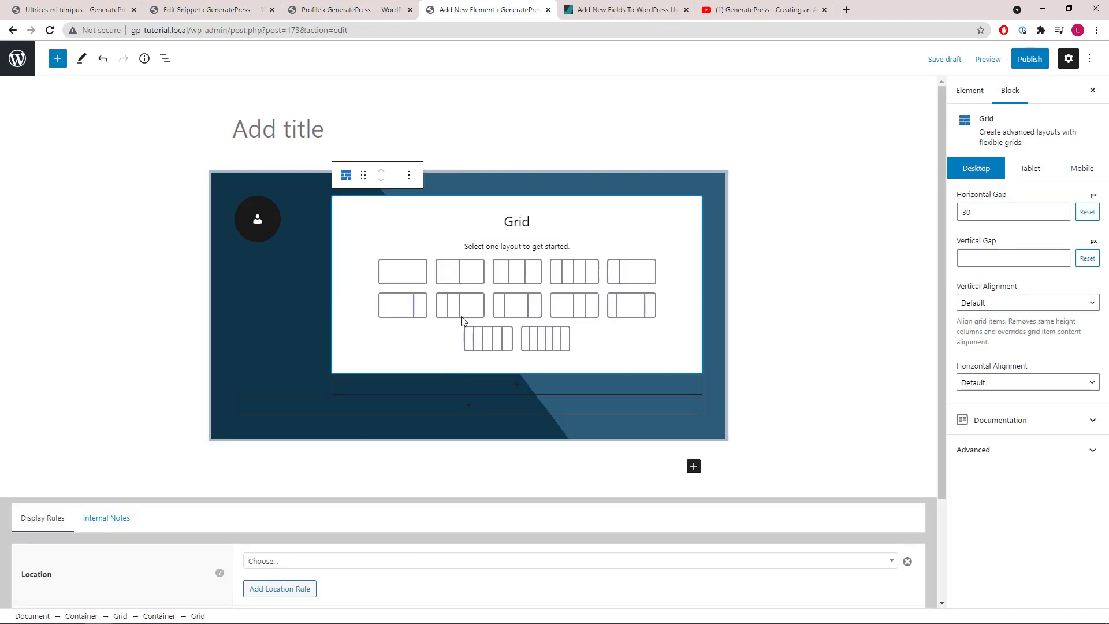
{"action": "left_click", "coordinate": [463, 277]}
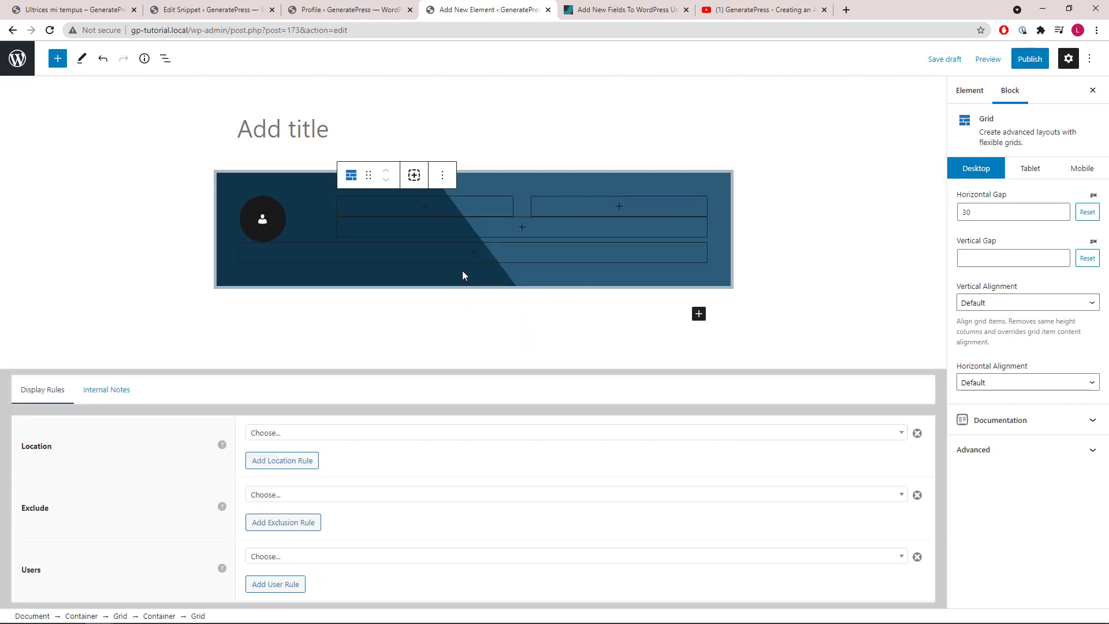
{"action": "left_click", "coordinate": [165, 59]}
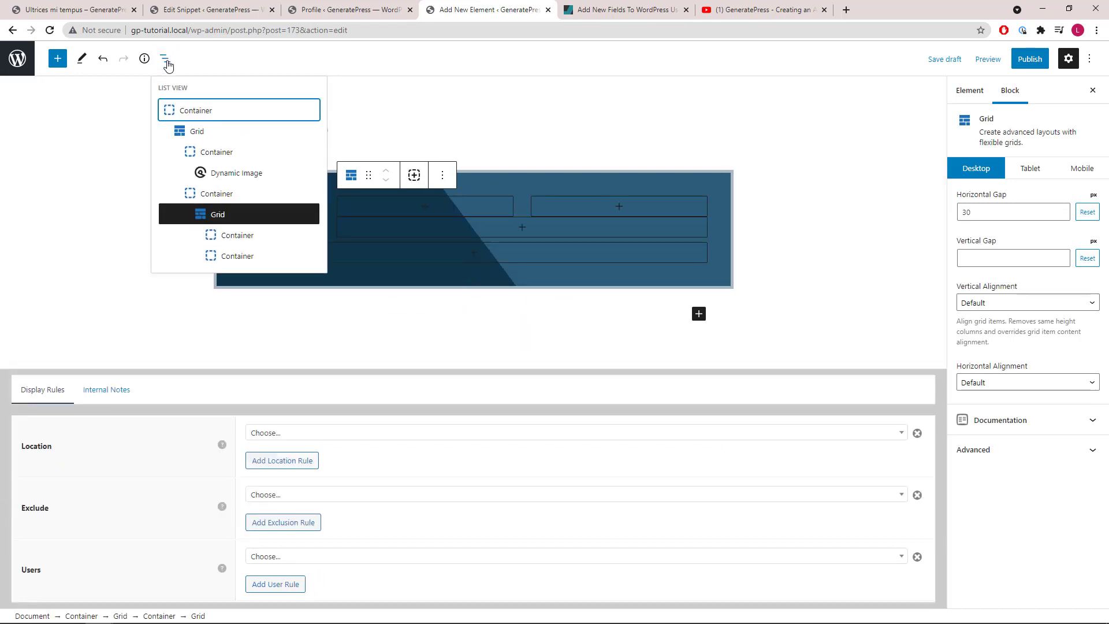
- Add a Div headline reading 'Author' in the nested grid's first column
{"action": "left_click", "coordinate": [234, 235]}
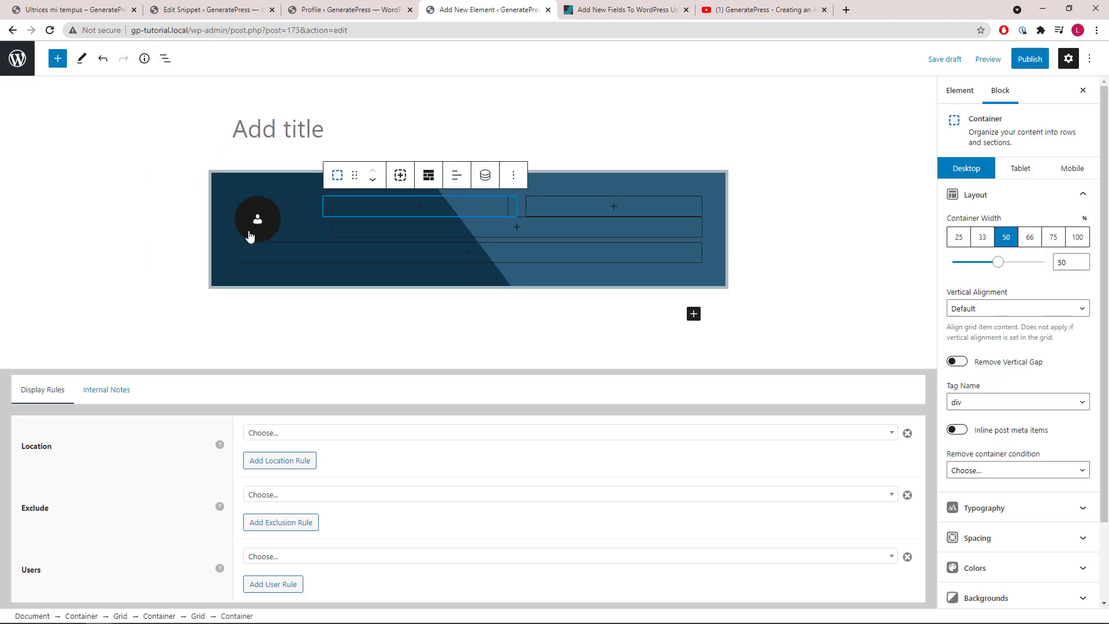
{"action": "left_click", "coordinate": [414, 210]}
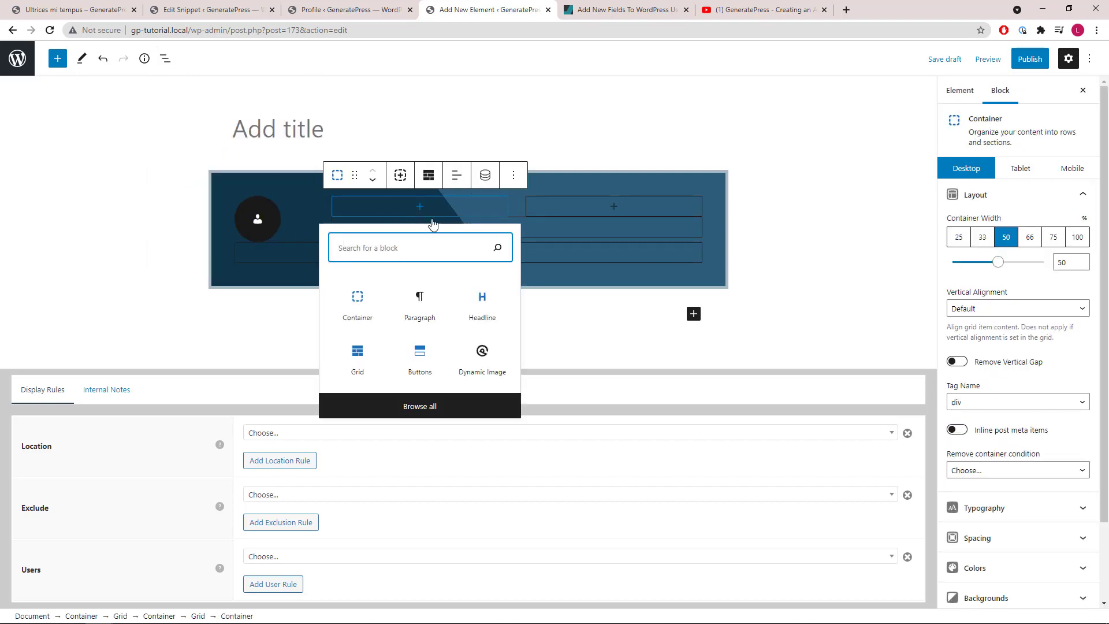
{"action": "left_click", "coordinate": [483, 305]}
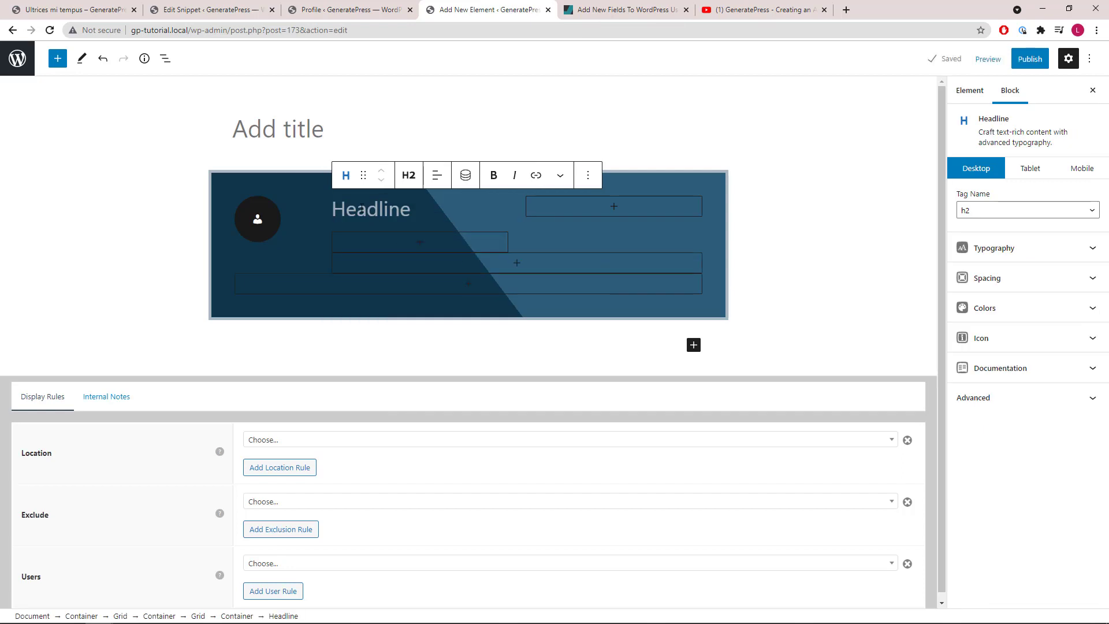
{"action": "left_click", "coordinate": [408, 178]}
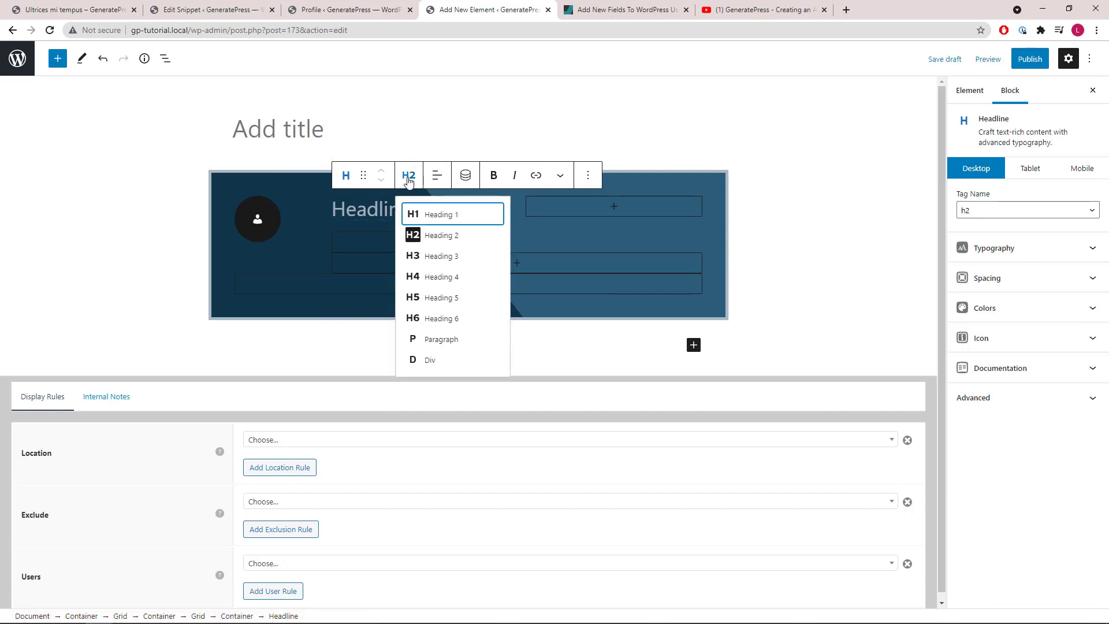
{"action": "left_click", "coordinate": [443, 362]}
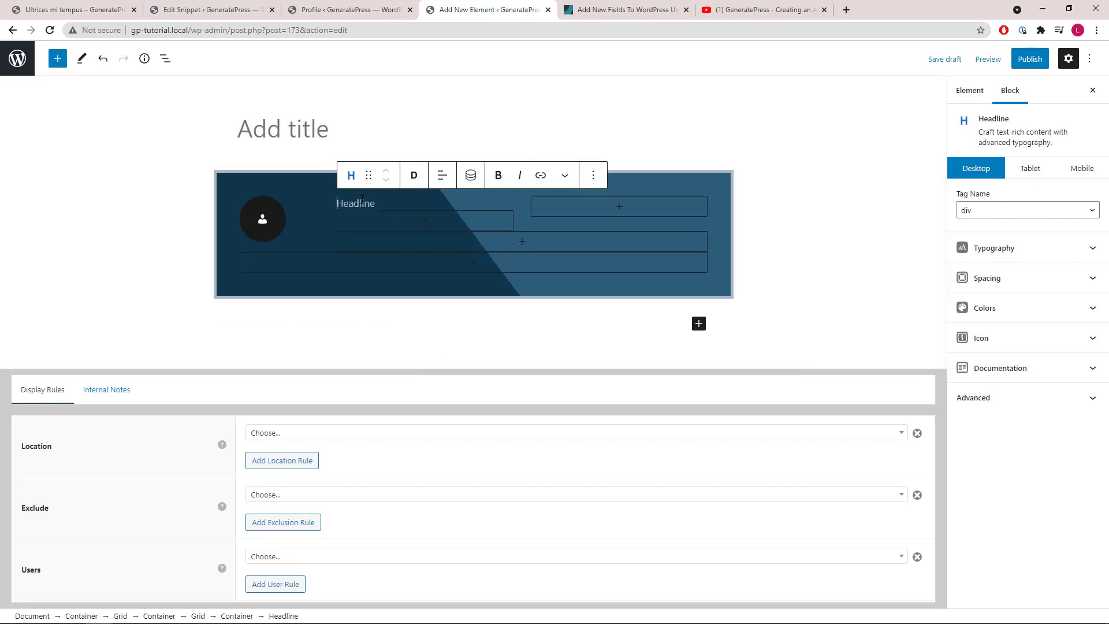
{"action": "type", "text": "Author"}
- Give the Author label a 14 px font size and a grey text colour
{"action": "left_click", "coordinate": [1094, 252]}
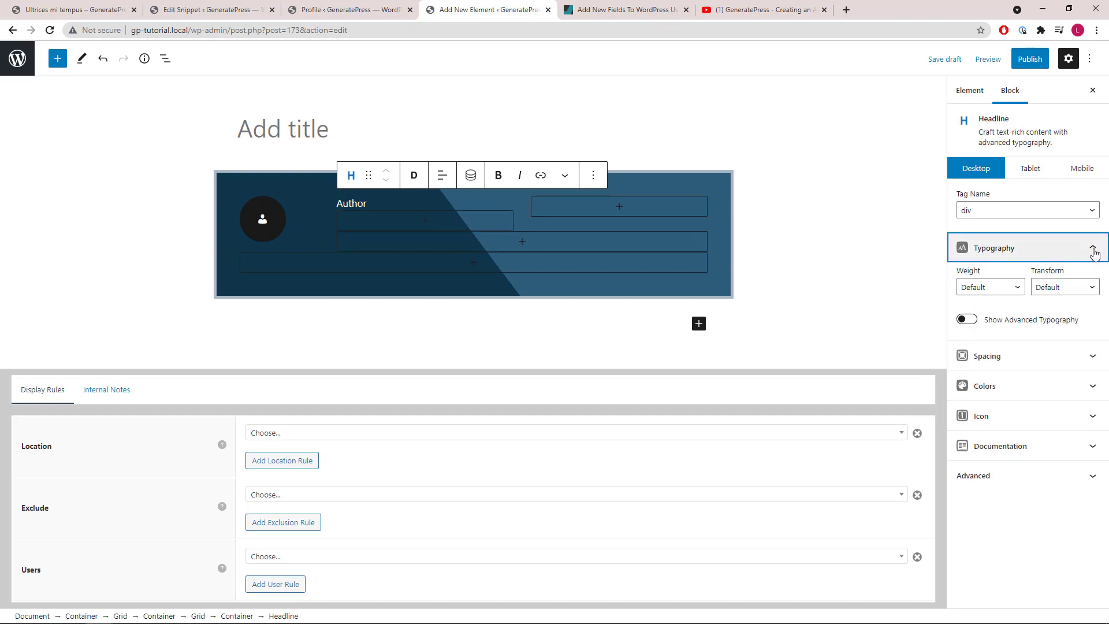
{"action": "left_click", "coordinate": [972, 322]}
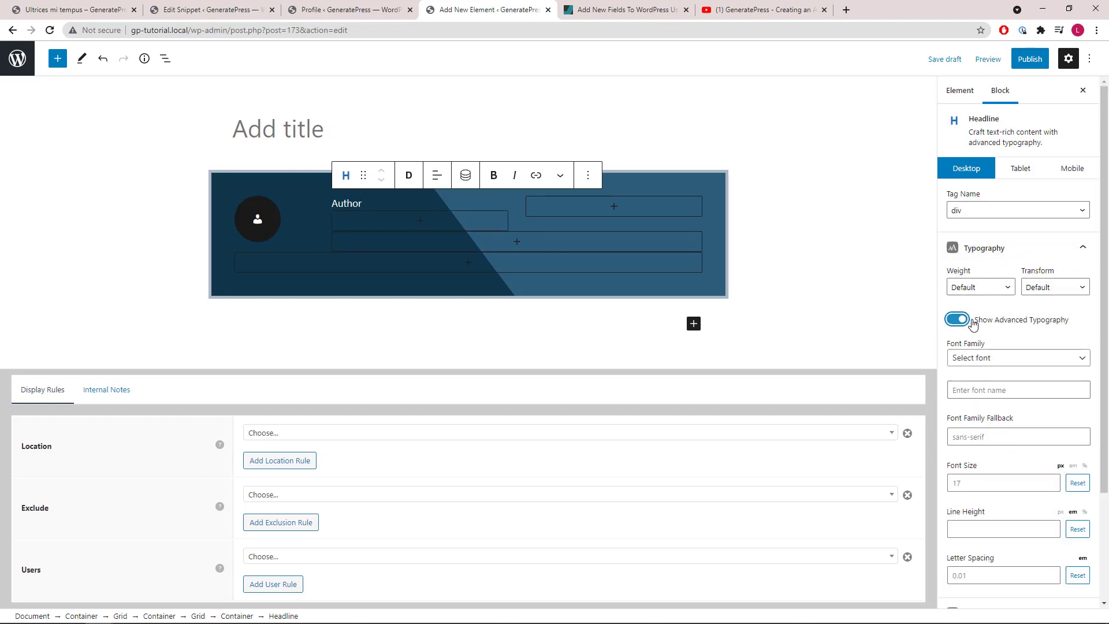
{"action": "left_click", "coordinate": [965, 482]}
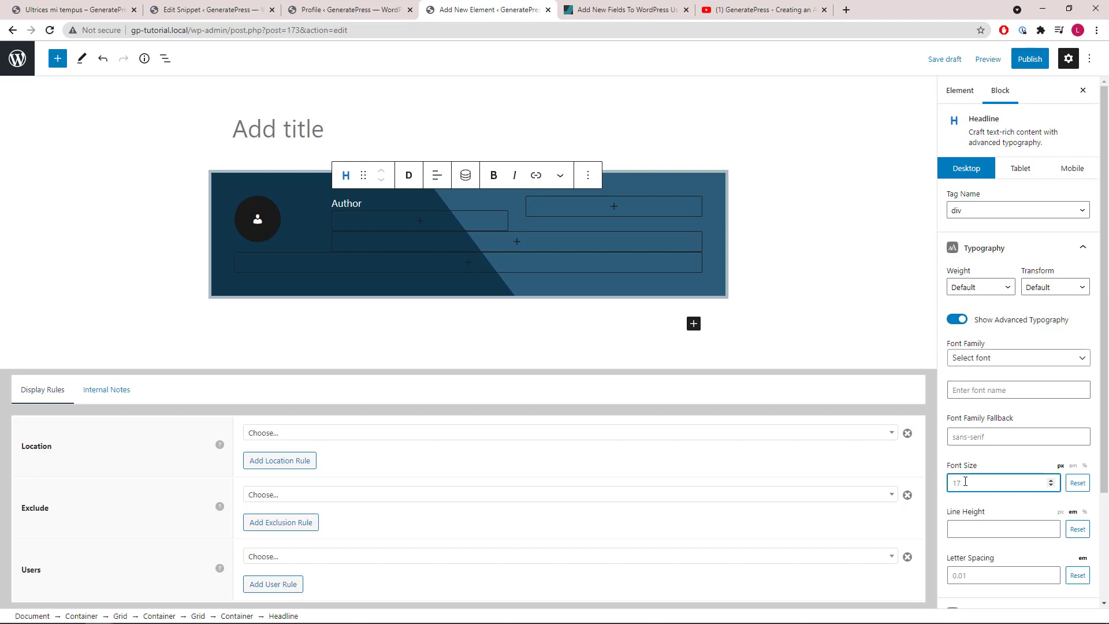
{"action": "type", "text": "14"}
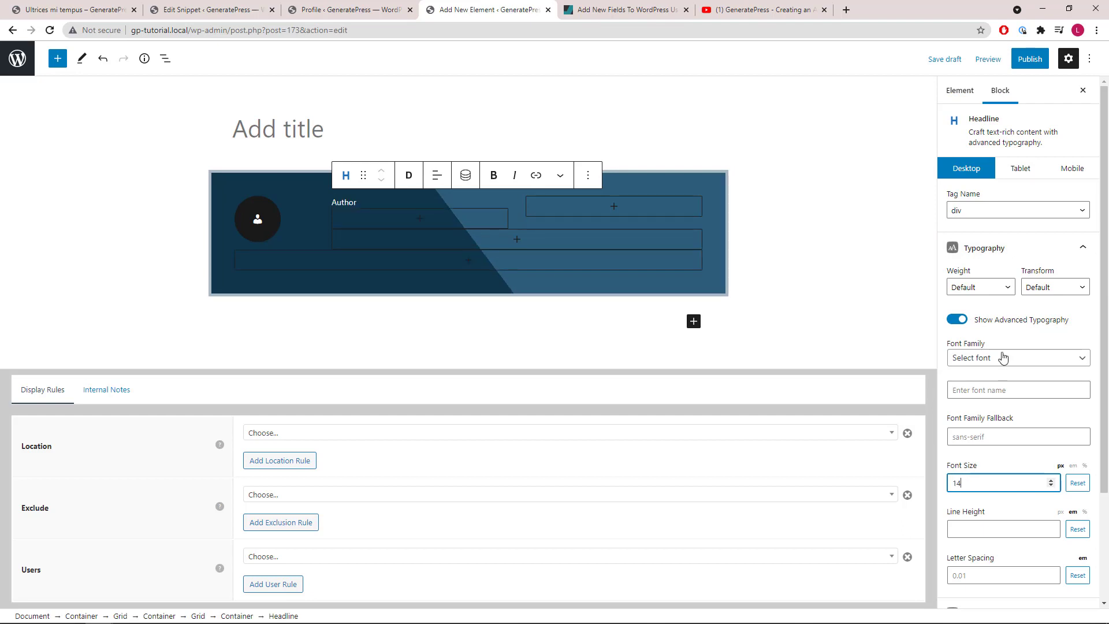
{"action": "left_click", "coordinate": [1092, 252]}
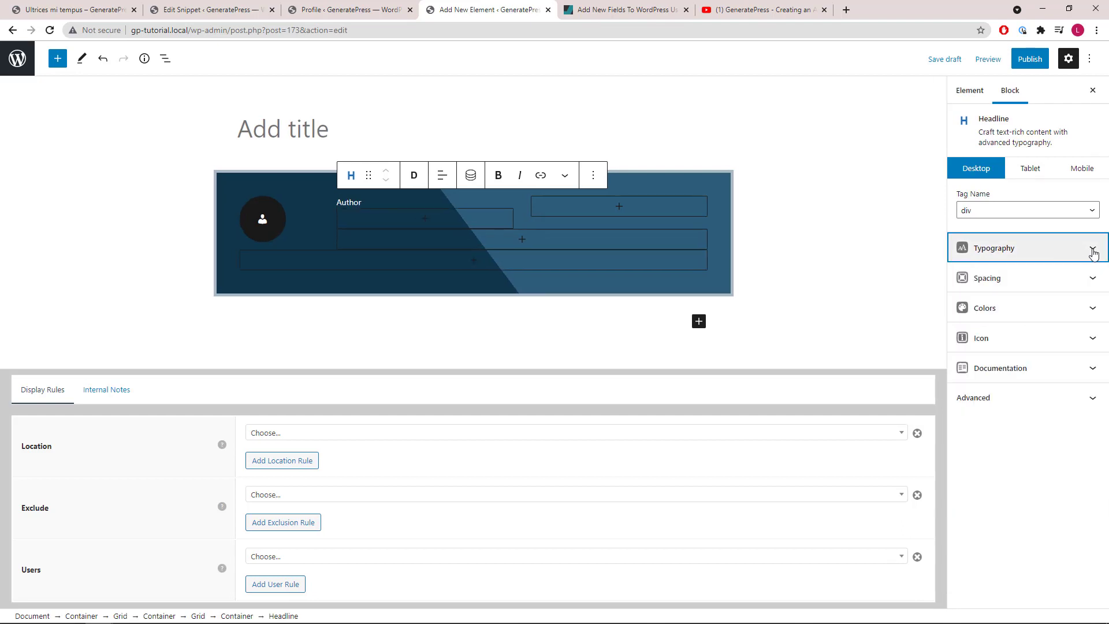
{"action": "left_click", "coordinate": [1092, 308]}
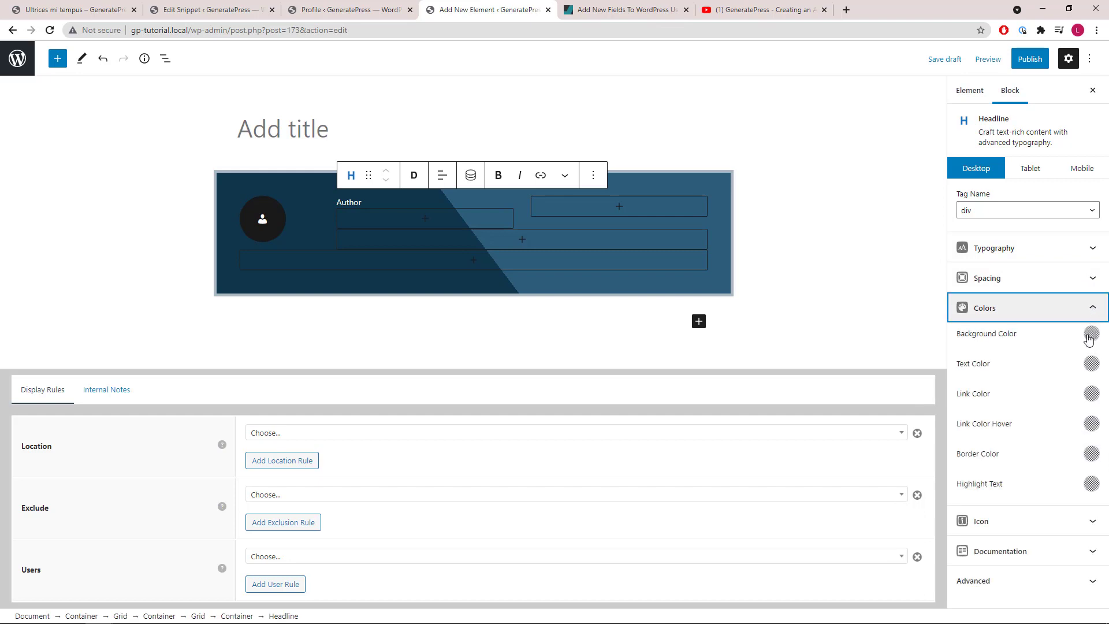
{"action": "left_click", "coordinate": [1091, 363]}
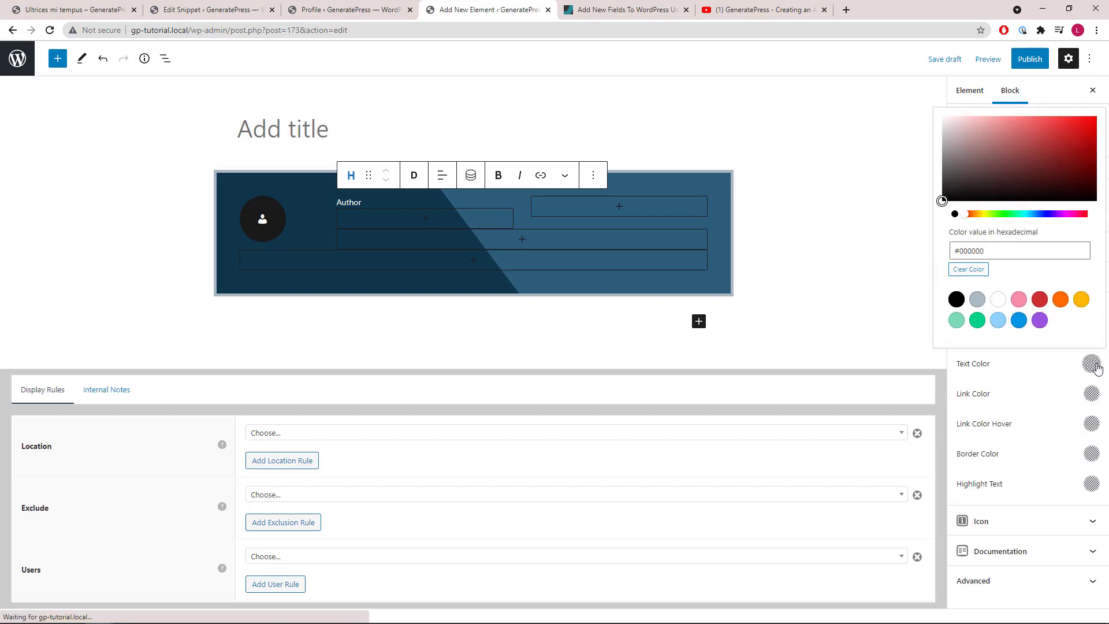
{"action": "left_click", "coordinate": [977, 301]}
{"action": "left_click", "coordinate": [1092, 363]}
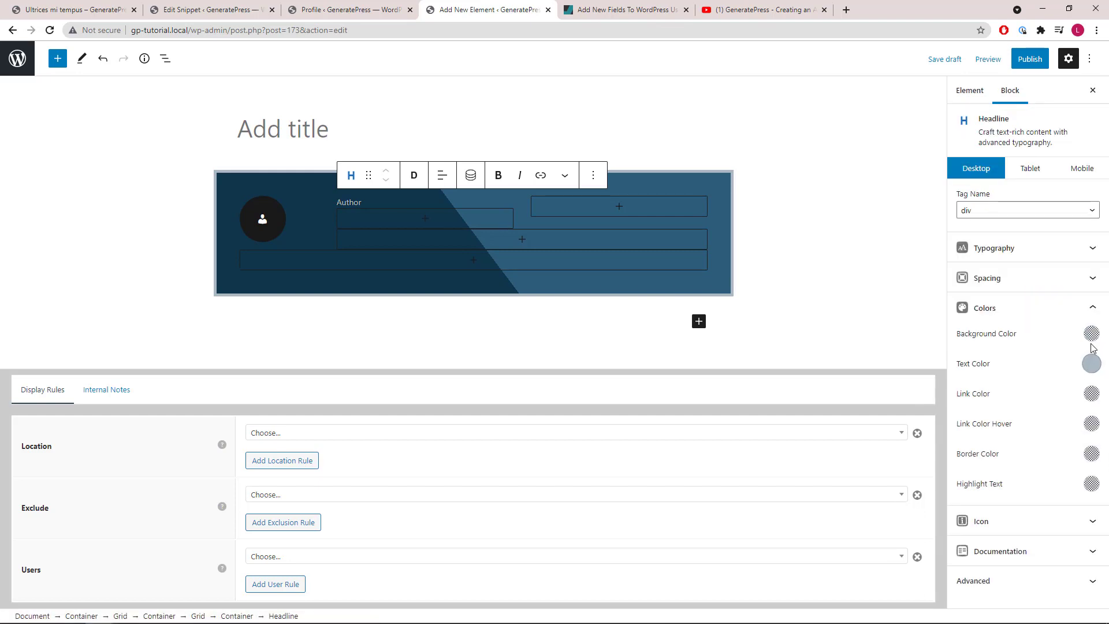
{"action": "left_click", "coordinate": [1093, 308]}
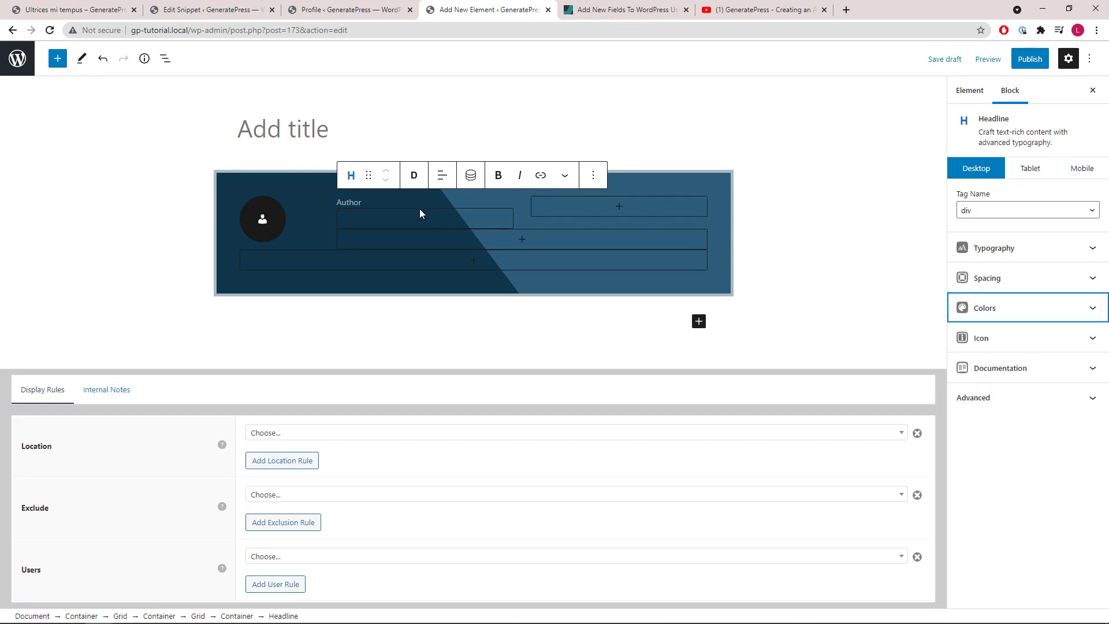
- Add a div headline below Author that dynamically displays the post author name
{"action": "left_click", "coordinate": [421, 215]}
{"action": "left_click", "coordinate": [411, 222]}
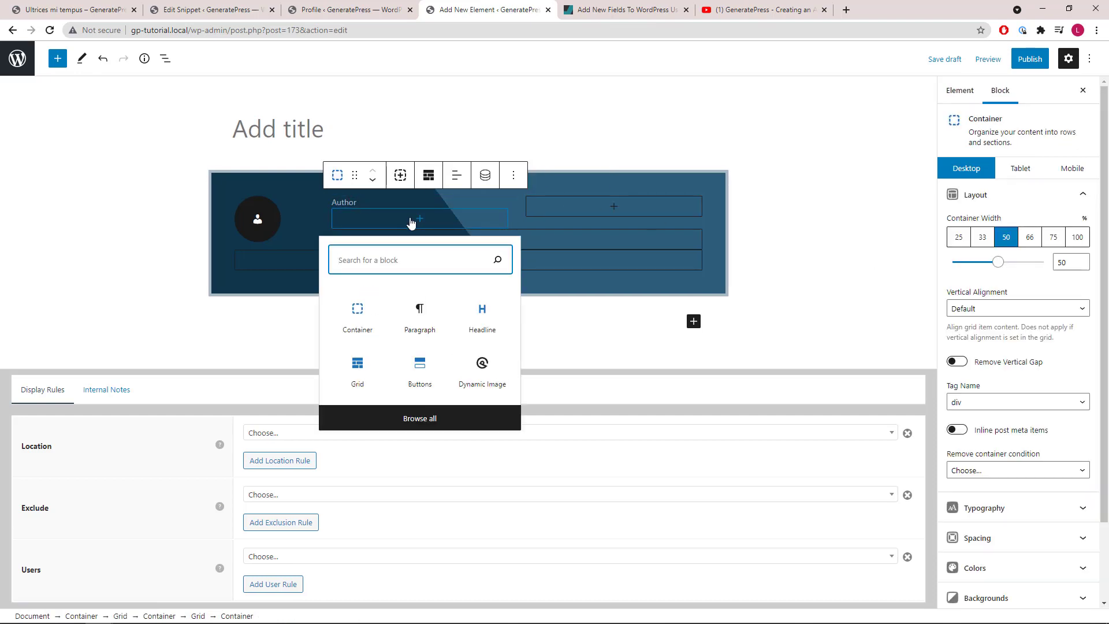
{"action": "left_click", "coordinate": [484, 318]}
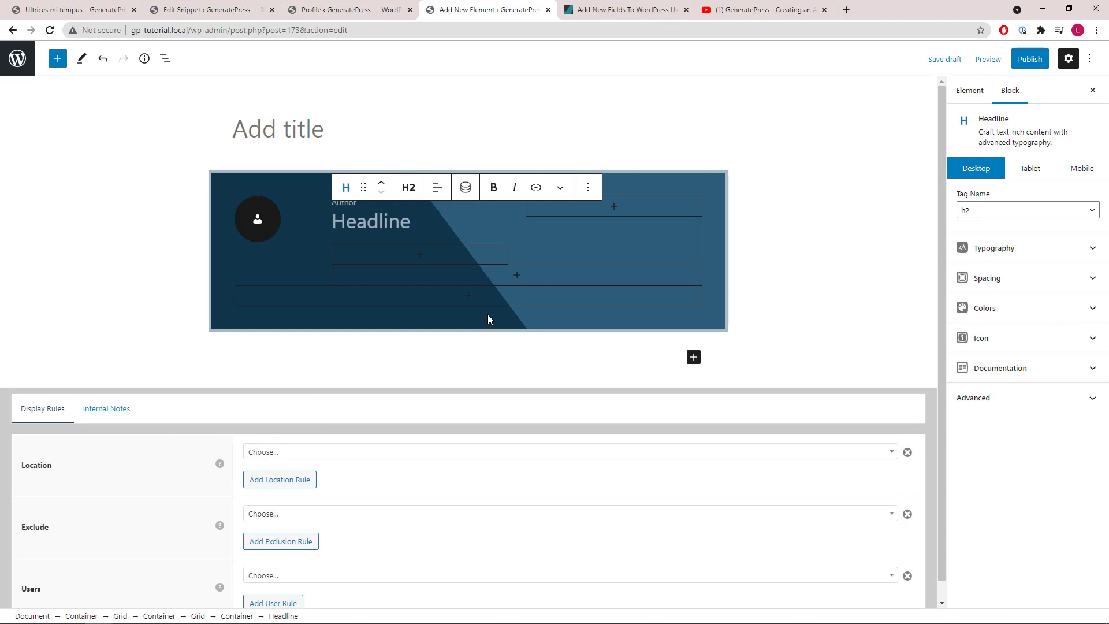
{"action": "left_click", "coordinate": [416, 197]}
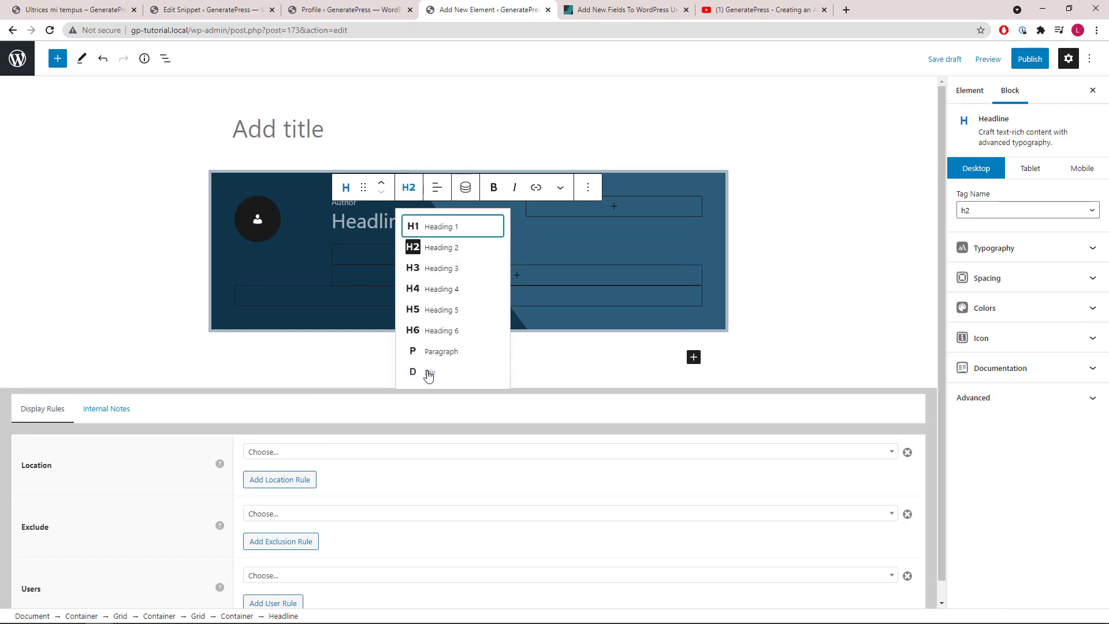
{"action": "left_click", "coordinate": [428, 373]}
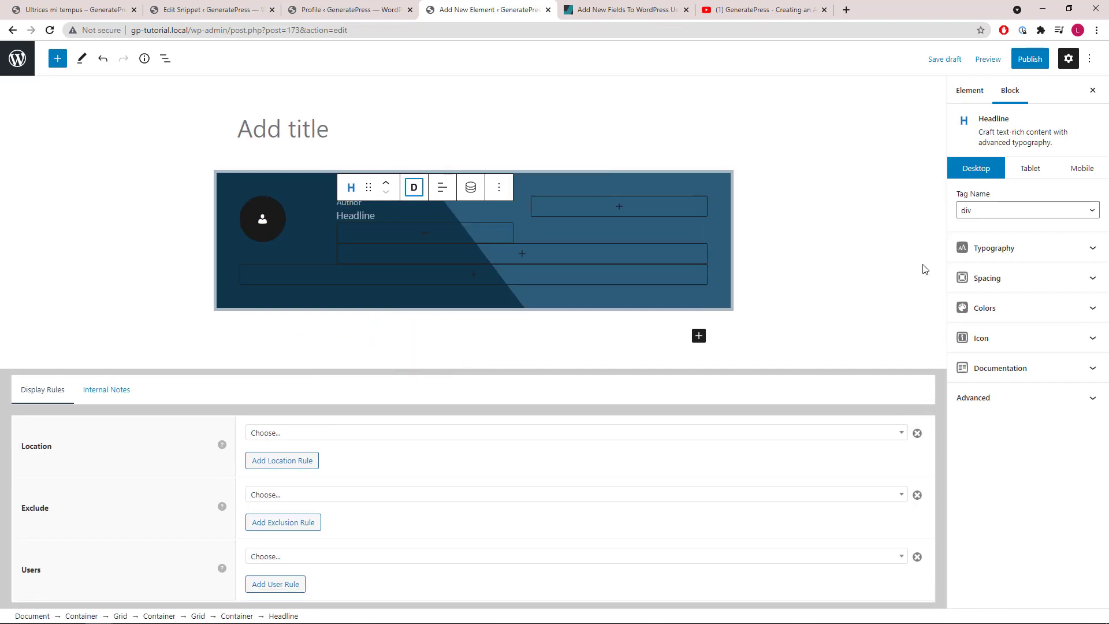
{"action": "left_click", "coordinate": [471, 187]}
{"action": "left_click", "coordinate": [490, 237]}
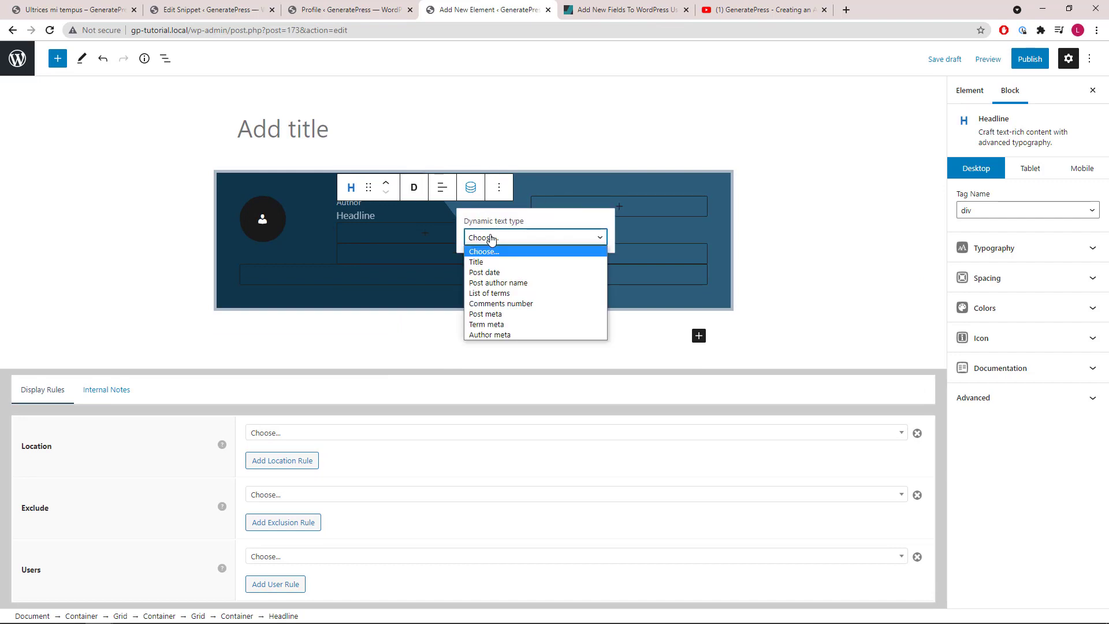
{"action": "left_click", "coordinate": [497, 283]}
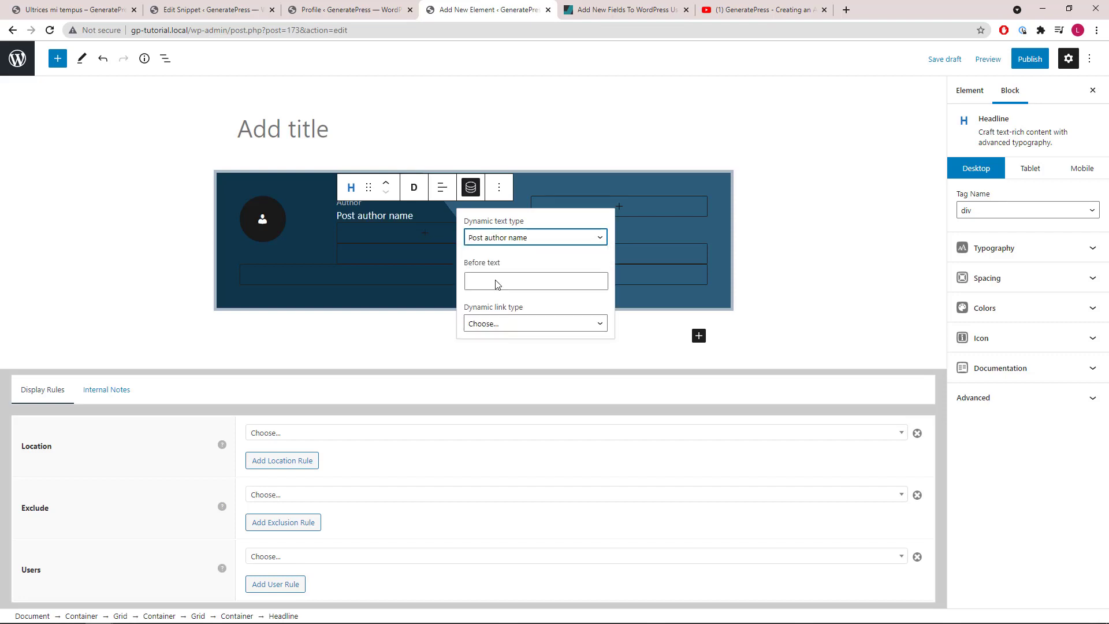
- Style the author name with weight 700, Capitalize transform and a 22 px font size
{"action": "left_click", "coordinate": [471, 187]}
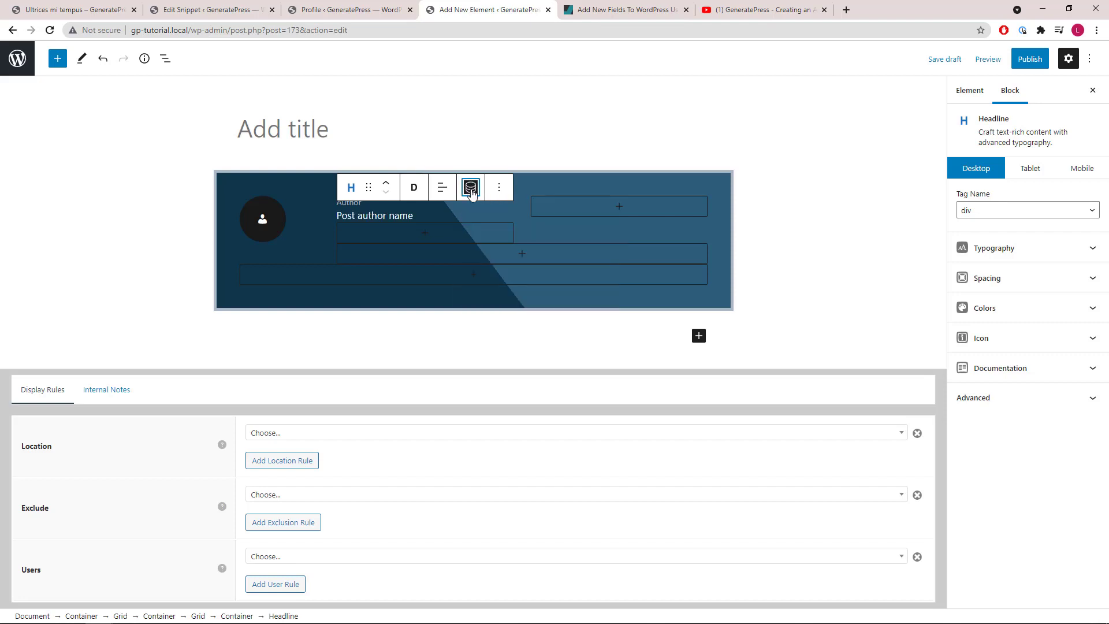
{"action": "left_click", "coordinate": [1092, 249]}
{"action": "left_click", "coordinate": [989, 287]}
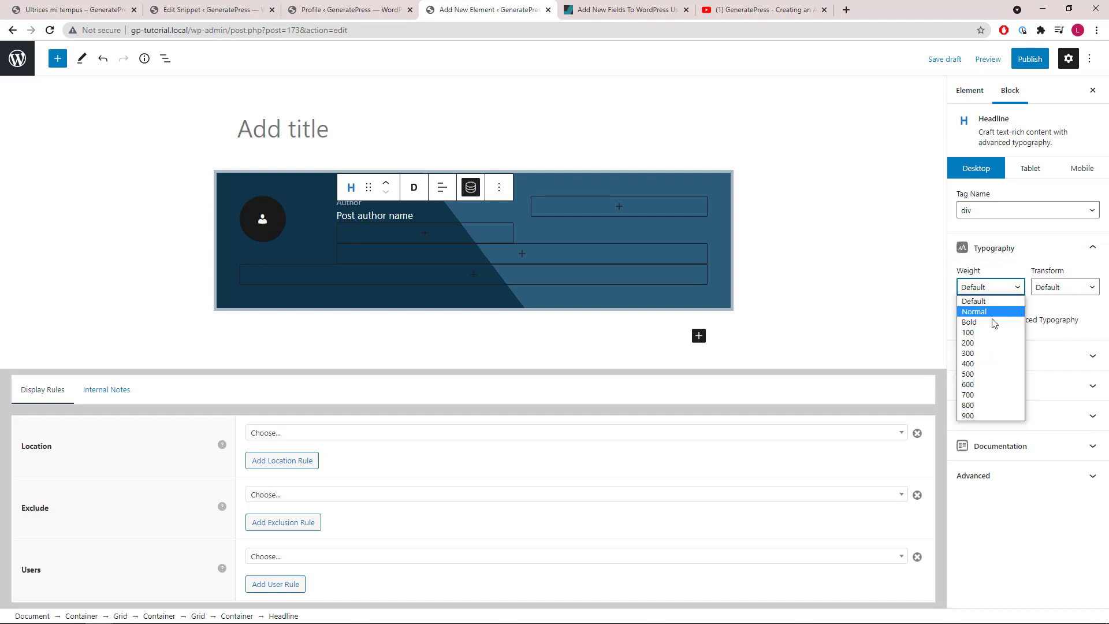
{"action": "left_click", "coordinate": [985, 393]}
{"action": "left_click", "coordinate": [1071, 293]}
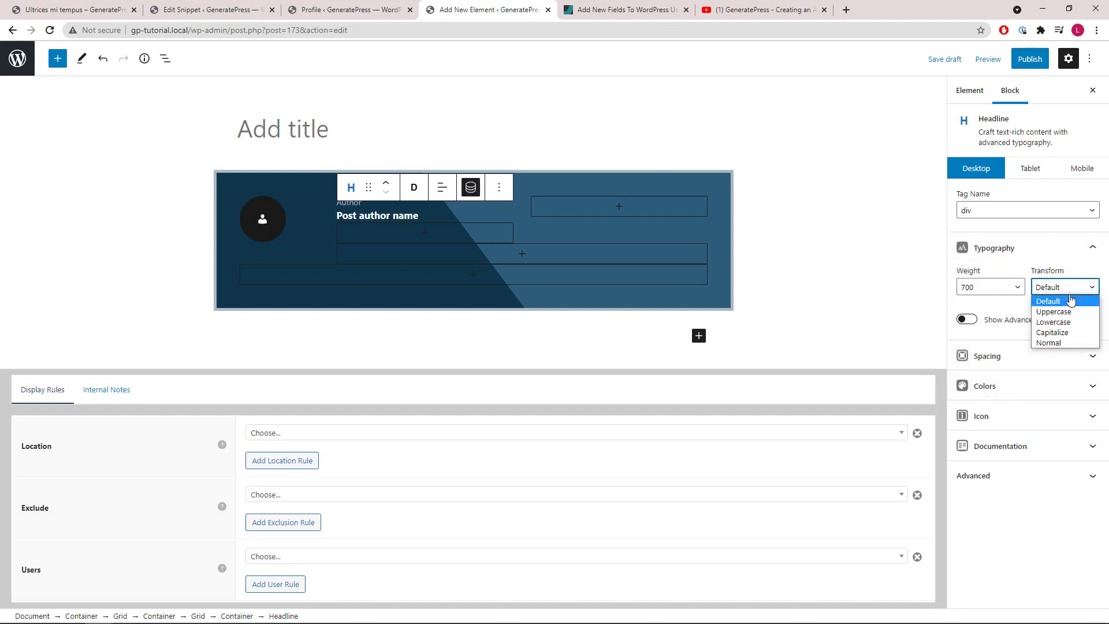
{"action": "left_click", "coordinate": [1068, 334]}
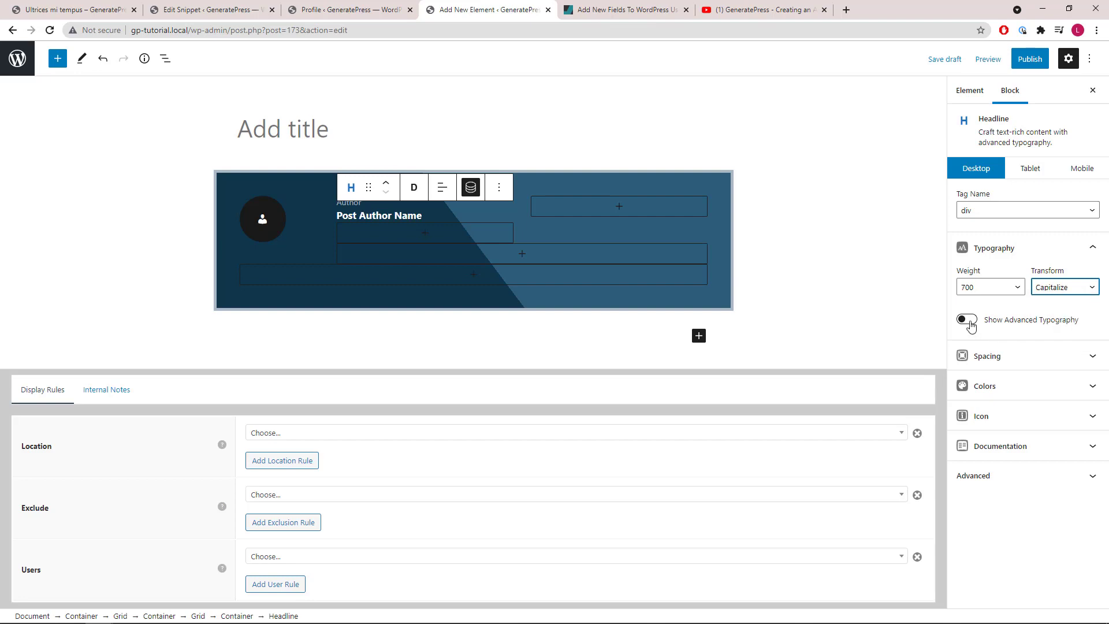
{"action": "left_click", "coordinate": [969, 321]}
{"action": "left_click", "coordinate": [969, 477]}
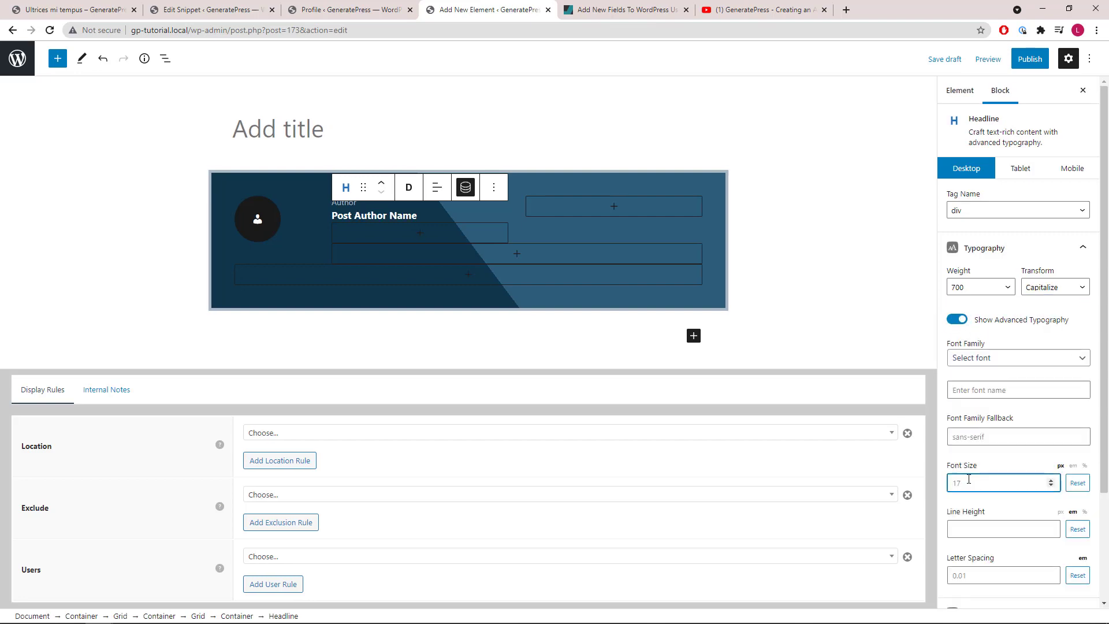
{"action": "type", "text": "22"}
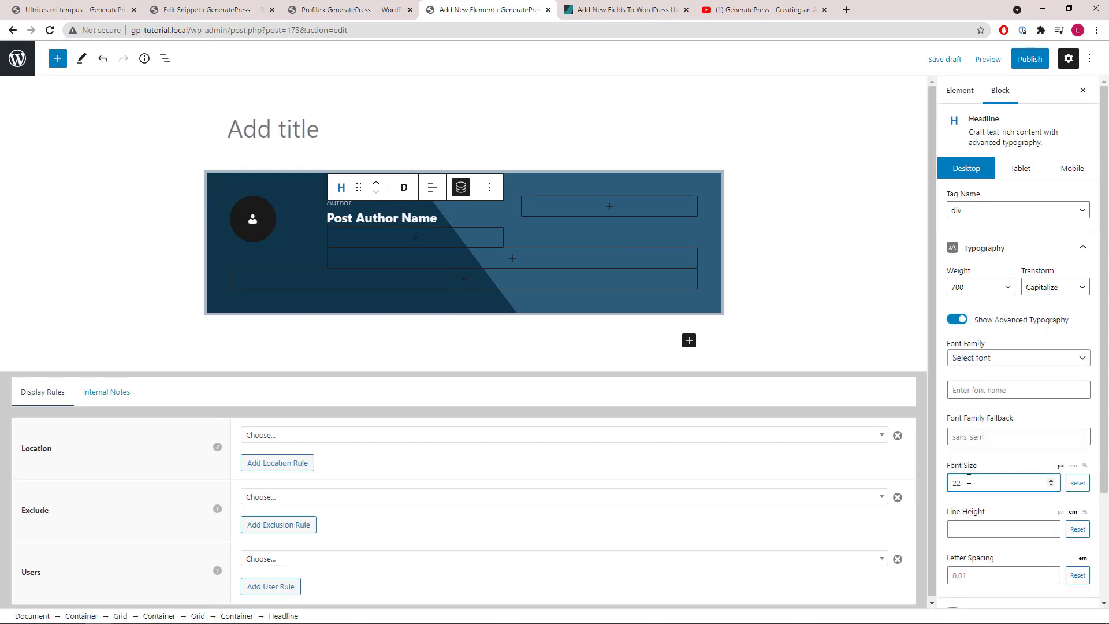
{"action": "left_click", "coordinate": [1083, 248]}
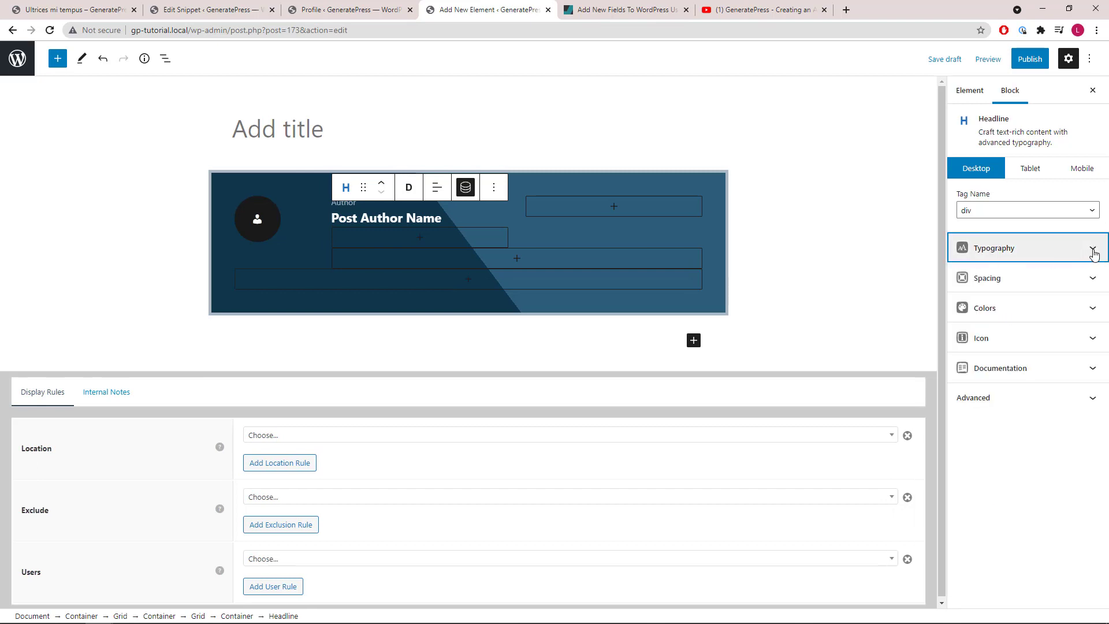
{"action": "left_click", "coordinate": [164, 59]}
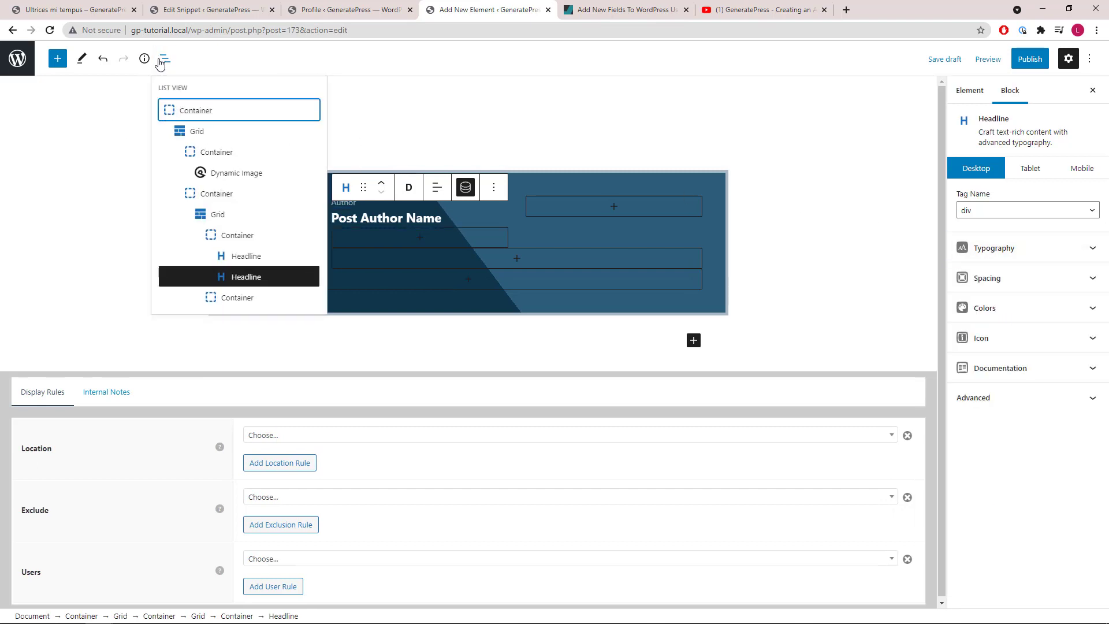
- Insert a Button block into the empty right-hand container
{"action": "left_click", "coordinate": [246, 299]}
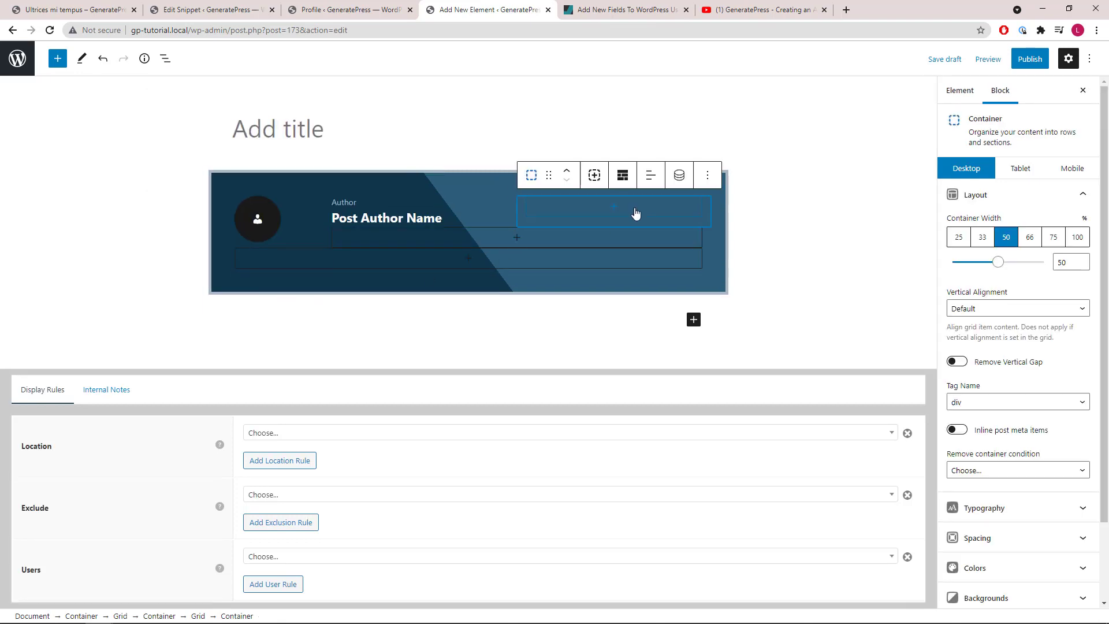
{"action": "left_click", "coordinate": [633, 211]}
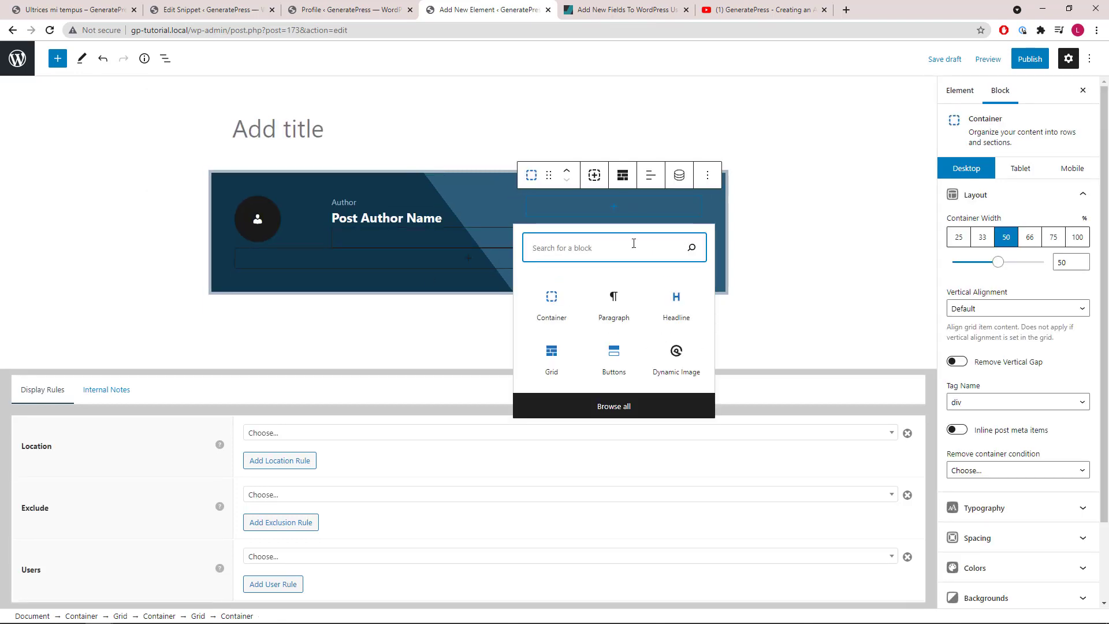
{"action": "left_click", "coordinate": [623, 363]}
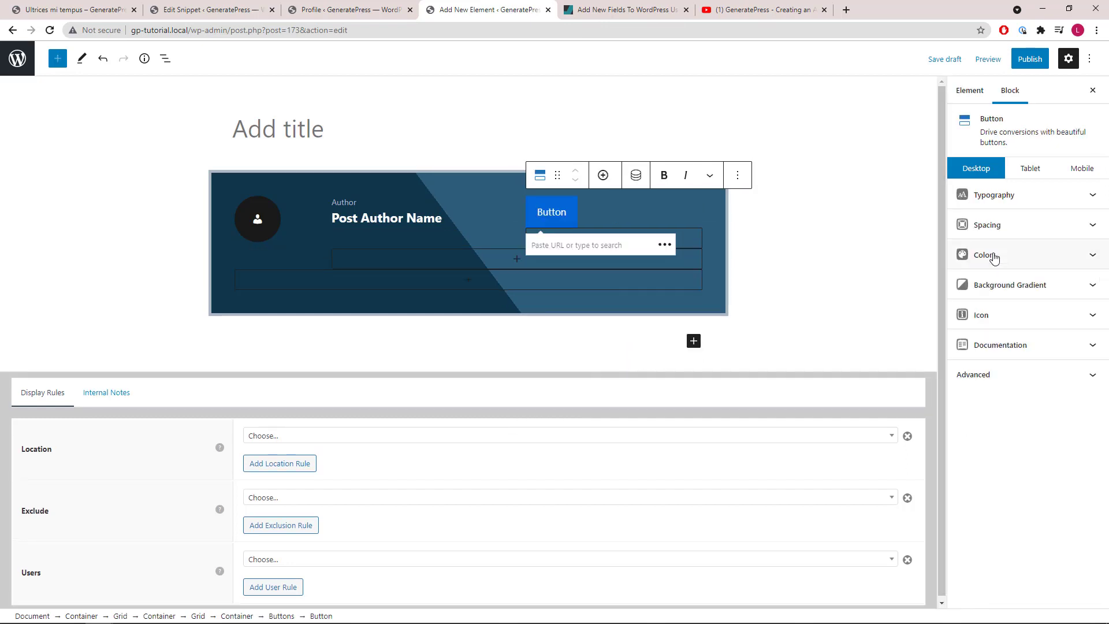
- Set the button's padding to 5 top/bottom and 10 left/right
{"action": "left_click", "coordinate": [1093, 233]}
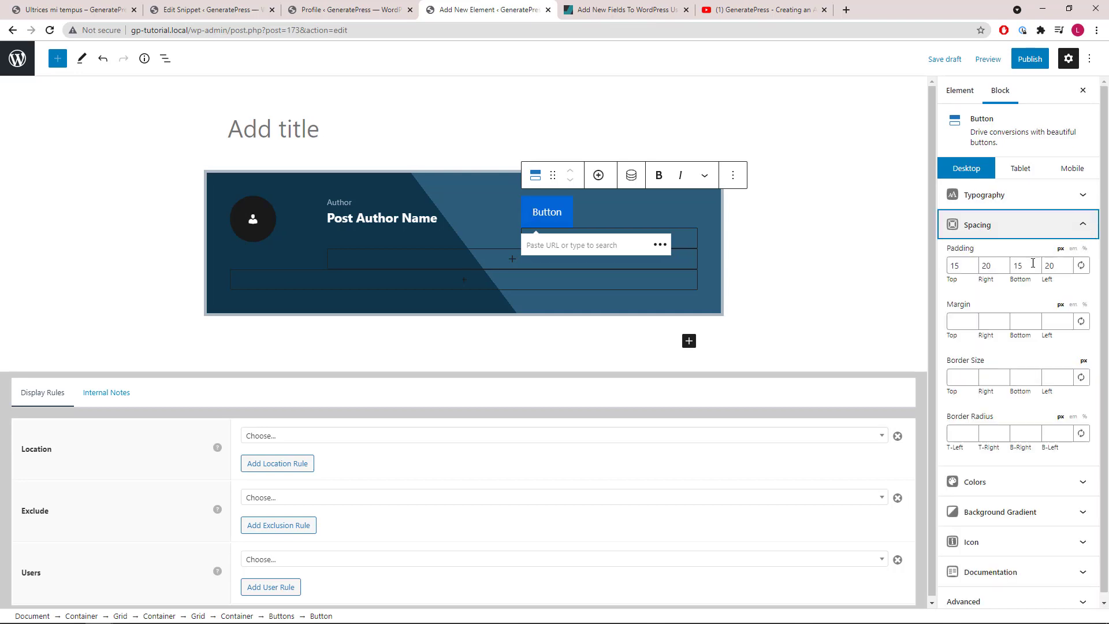
{"action": "left_click", "coordinate": [1080, 265]}
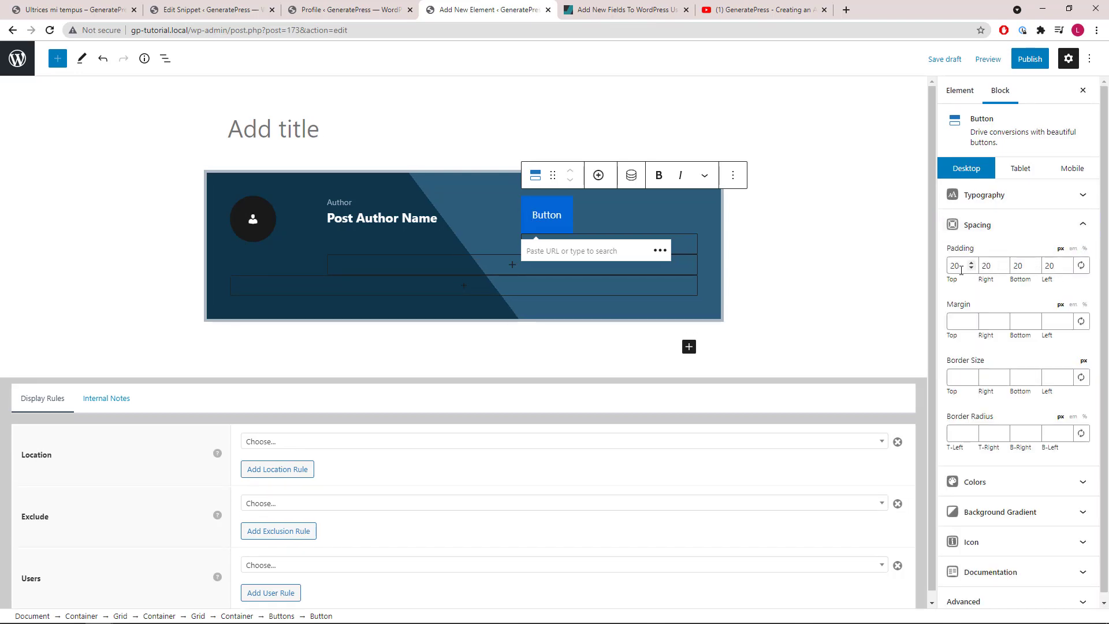
{"action": "left_click", "coordinate": [954, 265]}
{"action": "type", "text": "5"}
{"action": "key", "text": "Tab"}
{"action": "type", "text": "10"}
{"action": "key", "text": "Tab"}
{"action": "type", "text": "5"}
{"action": "key", "text": "Tab"}
{"action": "type", "text": "1"}
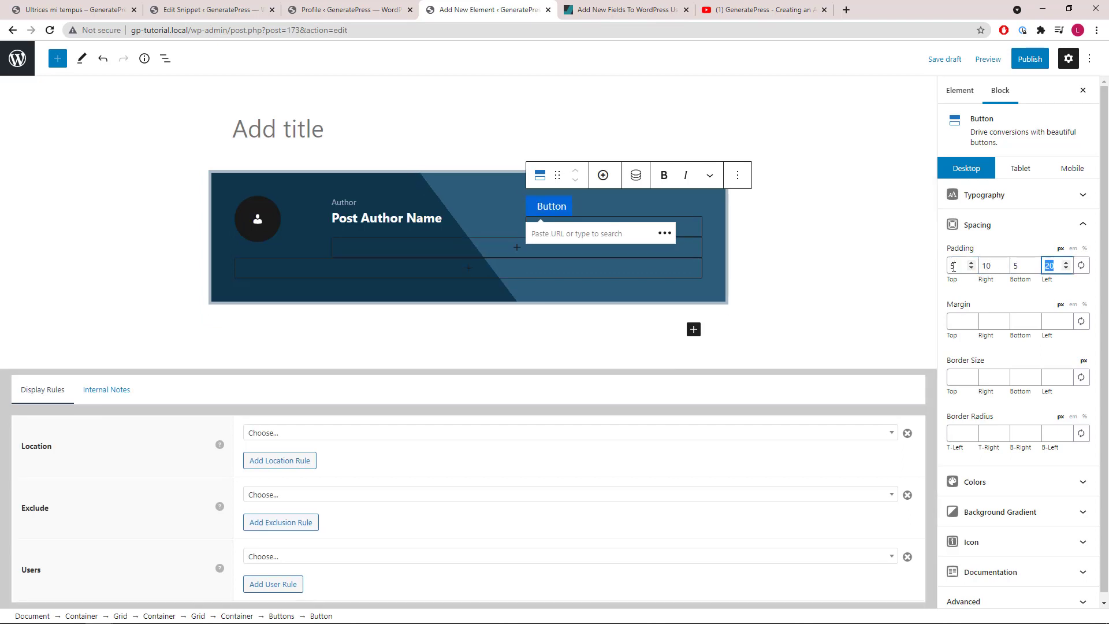
{"action": "type", "text": "0"}
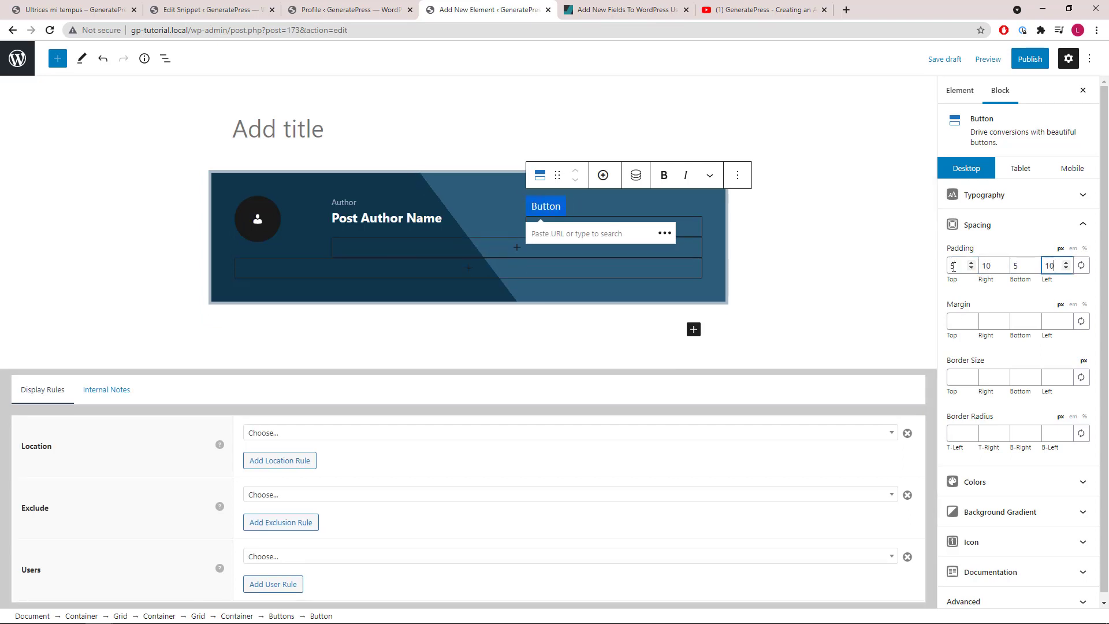
{"action": "left_click", "coordinate": [1082, 229]}
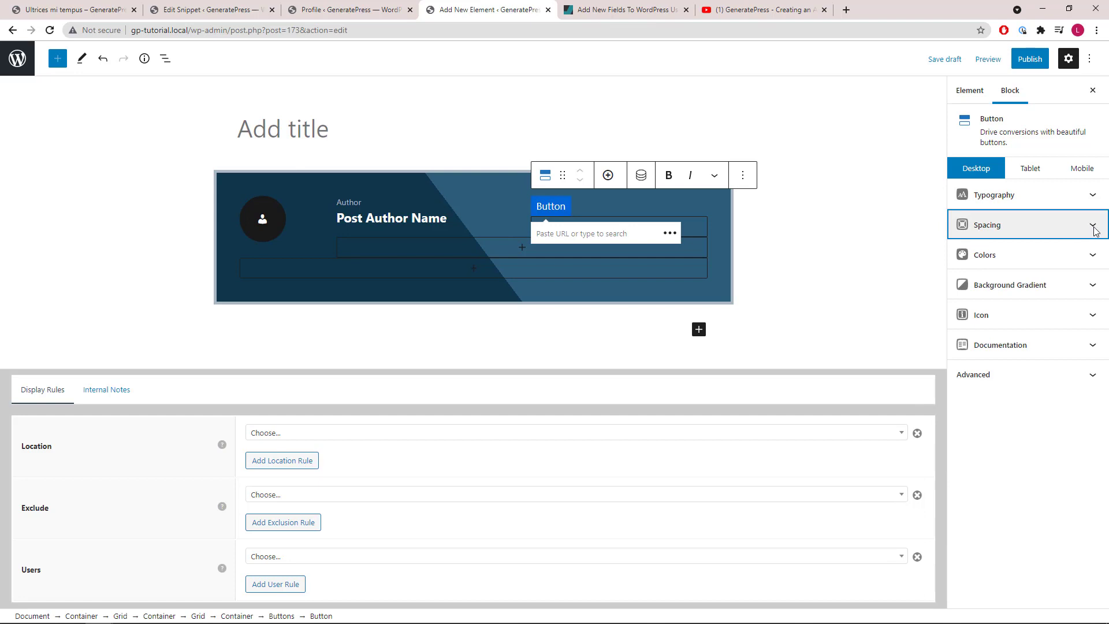
- Give the button the Facebook social icon and remove its text, leaving only the icon
{"action": "left_click", "coordinate": [1091, 315]}
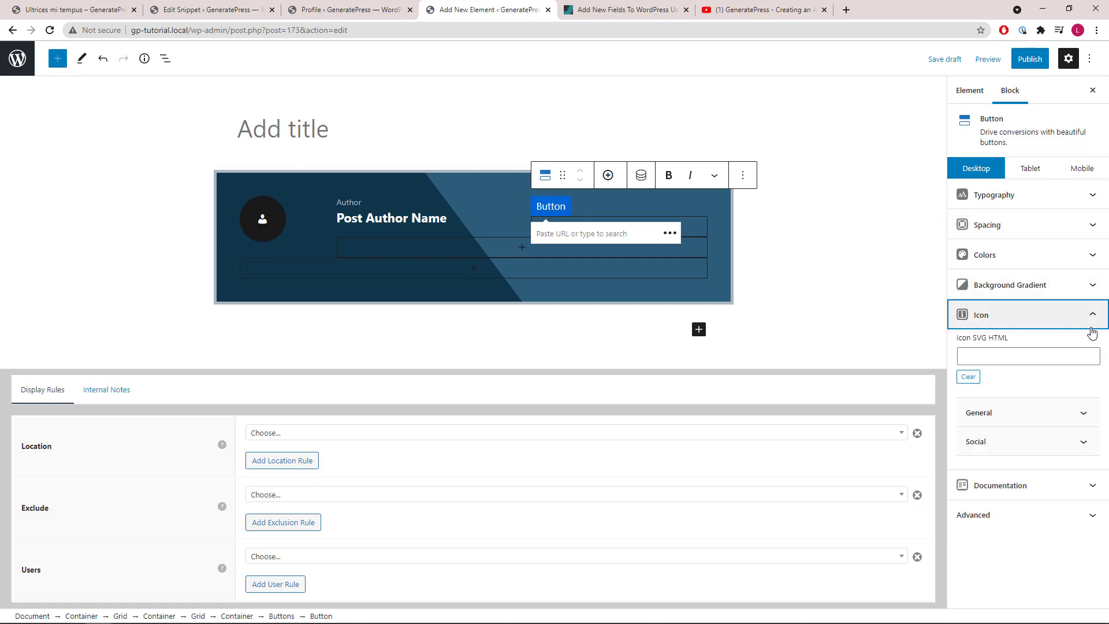
{"action": "left_click", "coordinate": [1063, 434]}
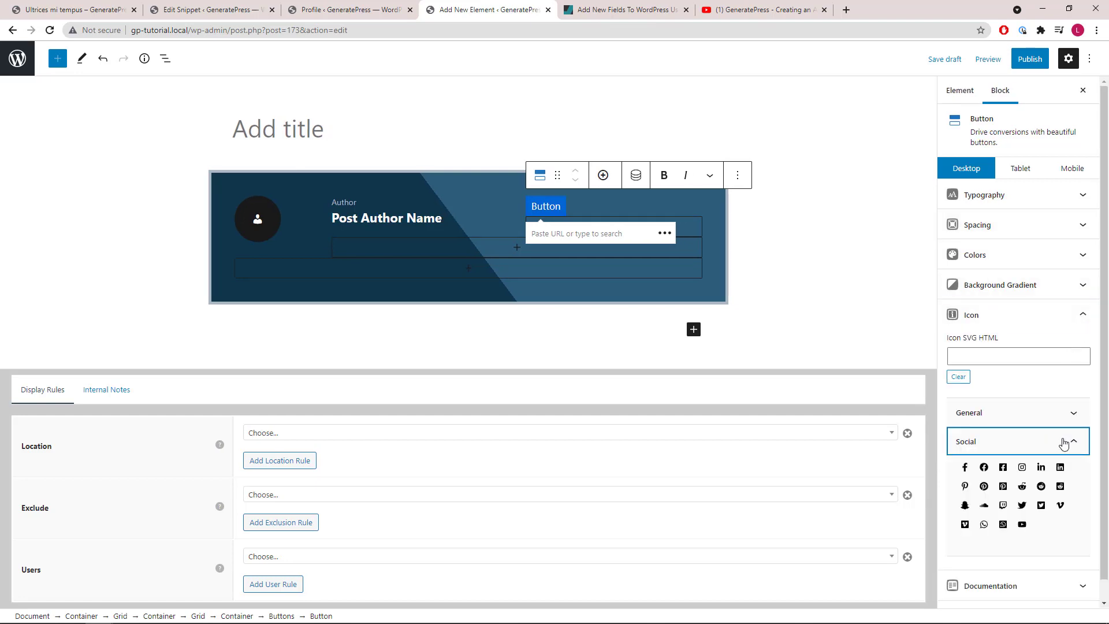
{"action": "left_click", "coordinate": [964, 469]}
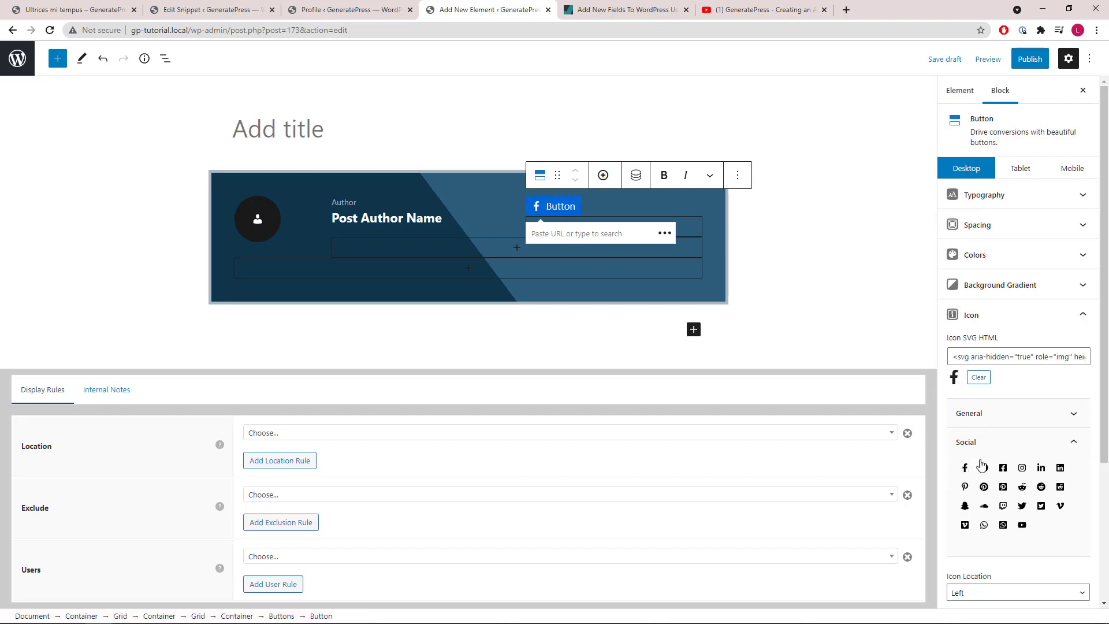
{"action": "scroll", "coordinate": [985, 462], "scroll_direction": "down", "scroll_amount": 2}
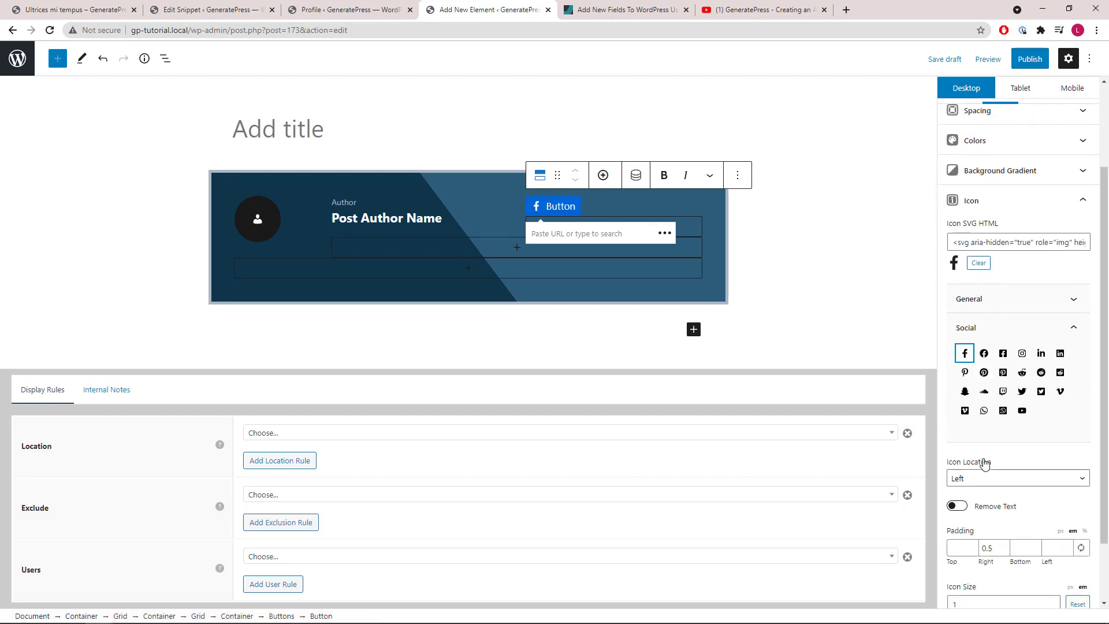
{"action": "left_click", "coordinate": [956, 506]}
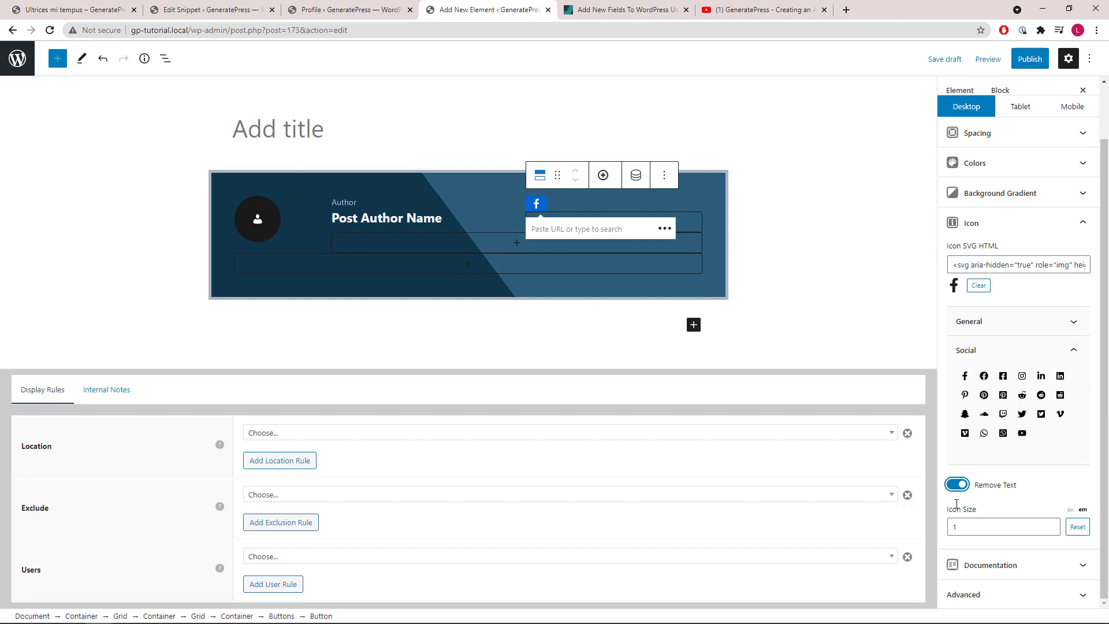
{"action": "left_click", "coordinate": [1073, 350]}
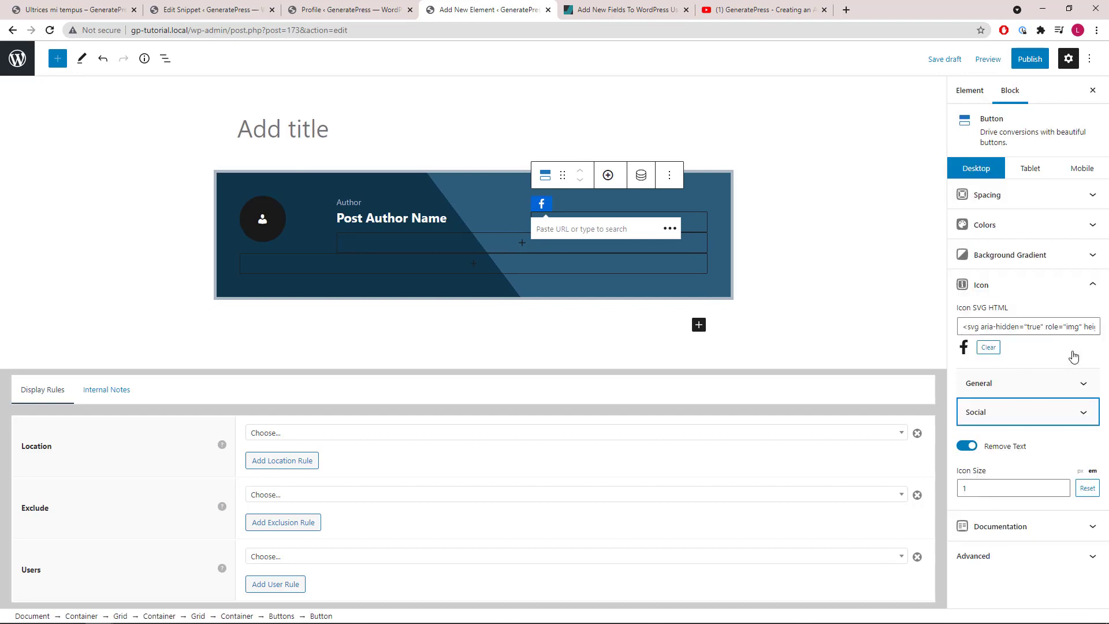
{"action": "left_click", "coordinate": [1093, 288]}
{"action": "left_click", "coordinate": [1097, 228]}
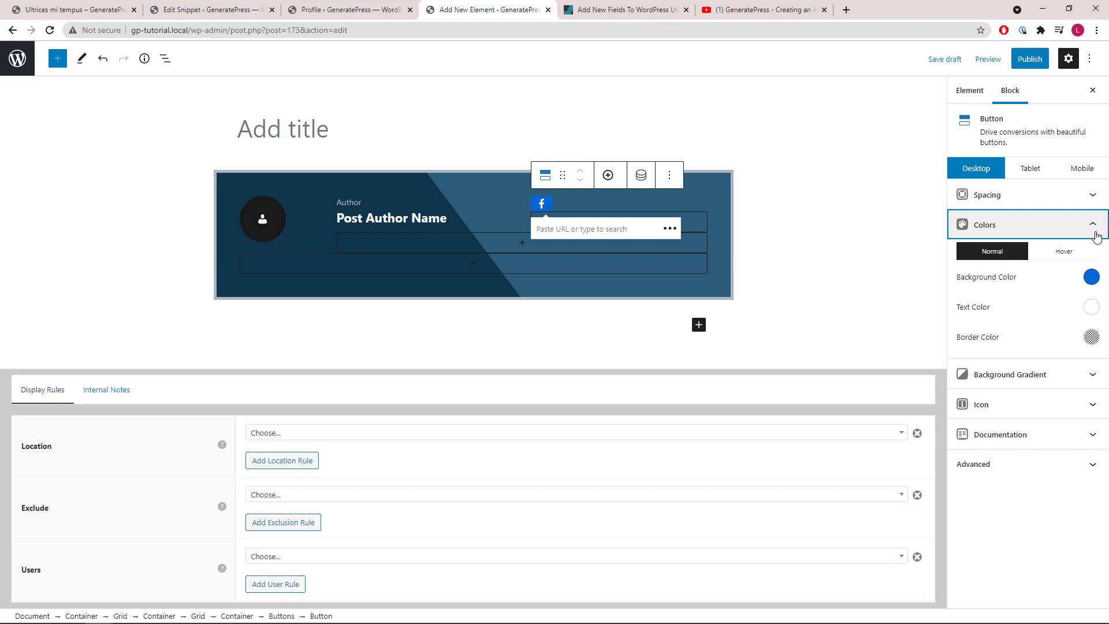
- Clear the button's background colour for both the normal and hover states
{"action": "left_click", "coordinate": [1091, 277]}
{"action": "left_click", "coordinate": [987, 486]}
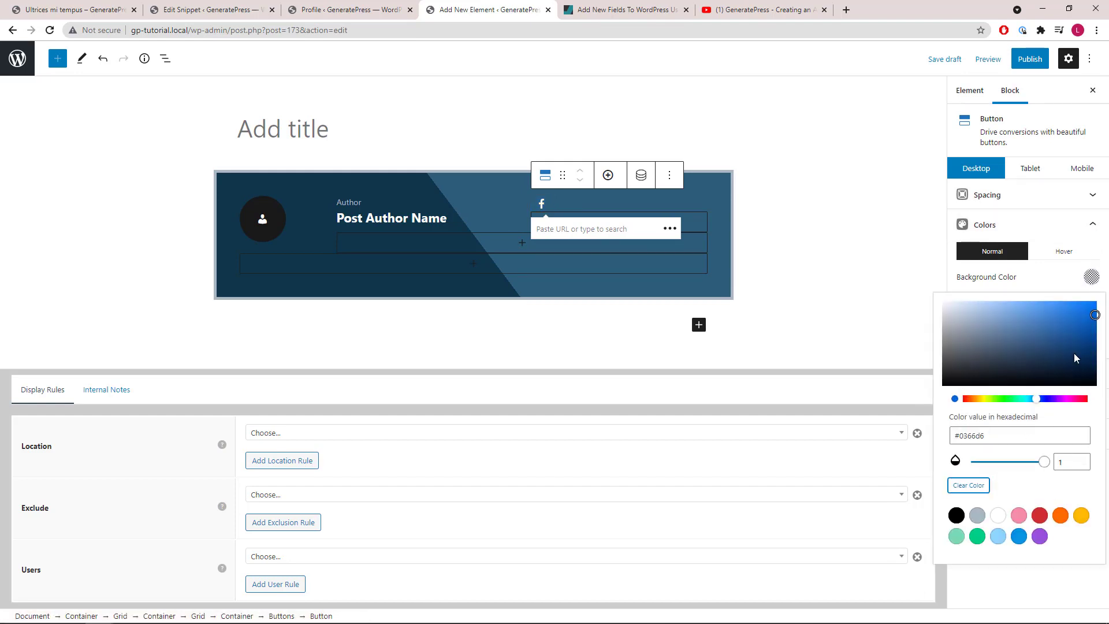
{"action": "left_click", "coordinate": [1094, 283]}
{"action": "left_click", "coordinate": [1074, 254]}
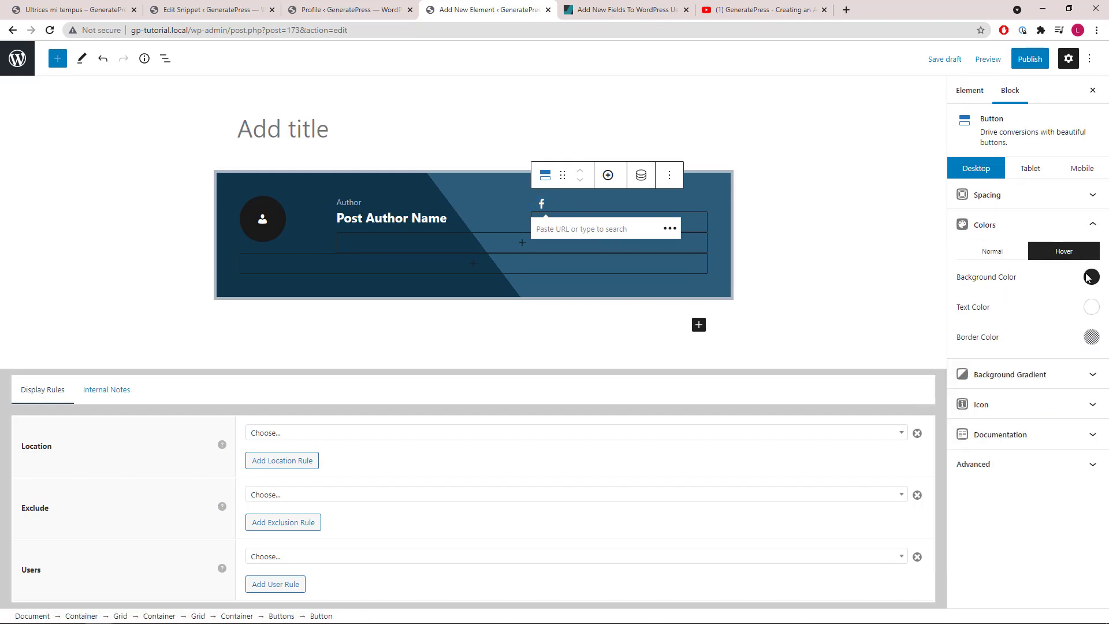
{"action": "left_click", "coordinate": [1091, 277]}
{"action": "left_click", "coordinate": [968, 485]}
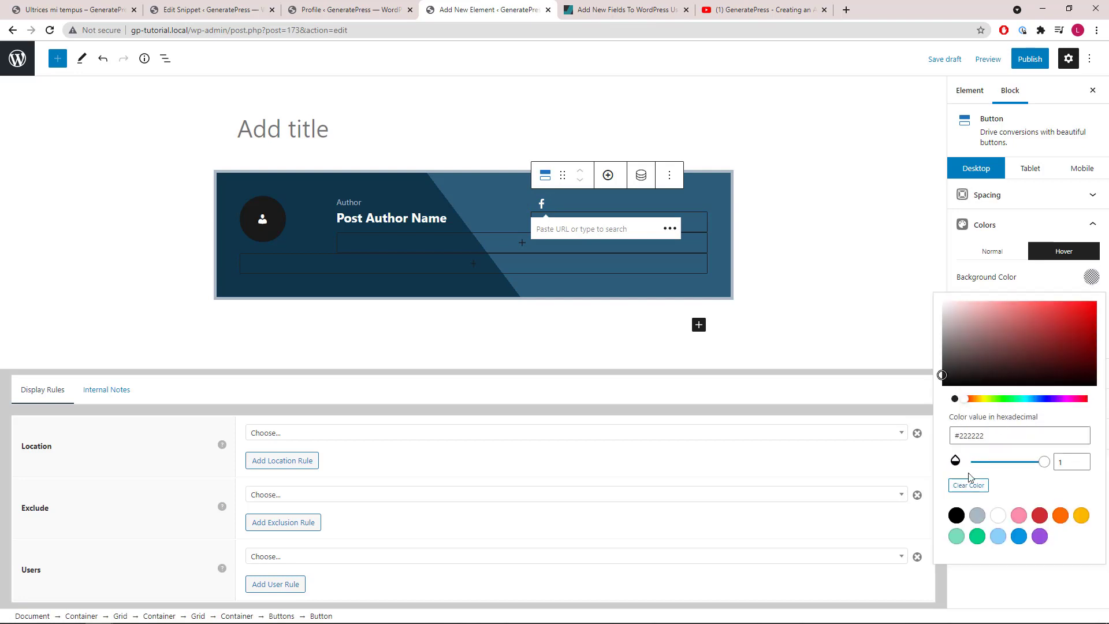
{"action": "left_click", "coordinate": [1087, 280]}
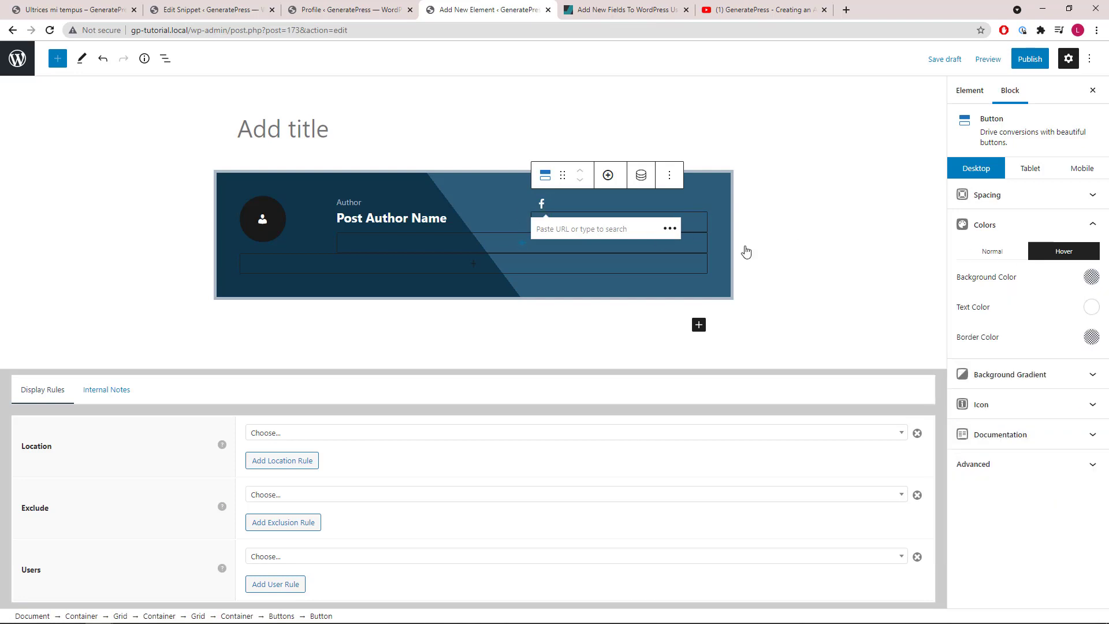
- Set the button's text colour to light grey #abb8c3
{"action": "left_click", "coordinate": [1091, 310]}
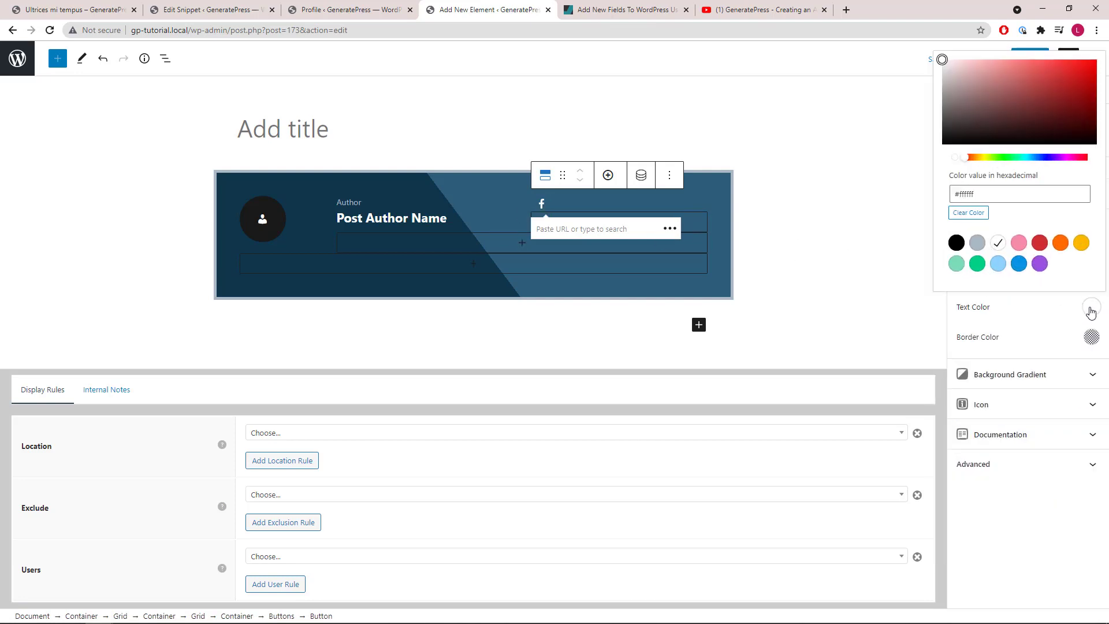
{"action": "left_click", "coordinate": [977, 243]}
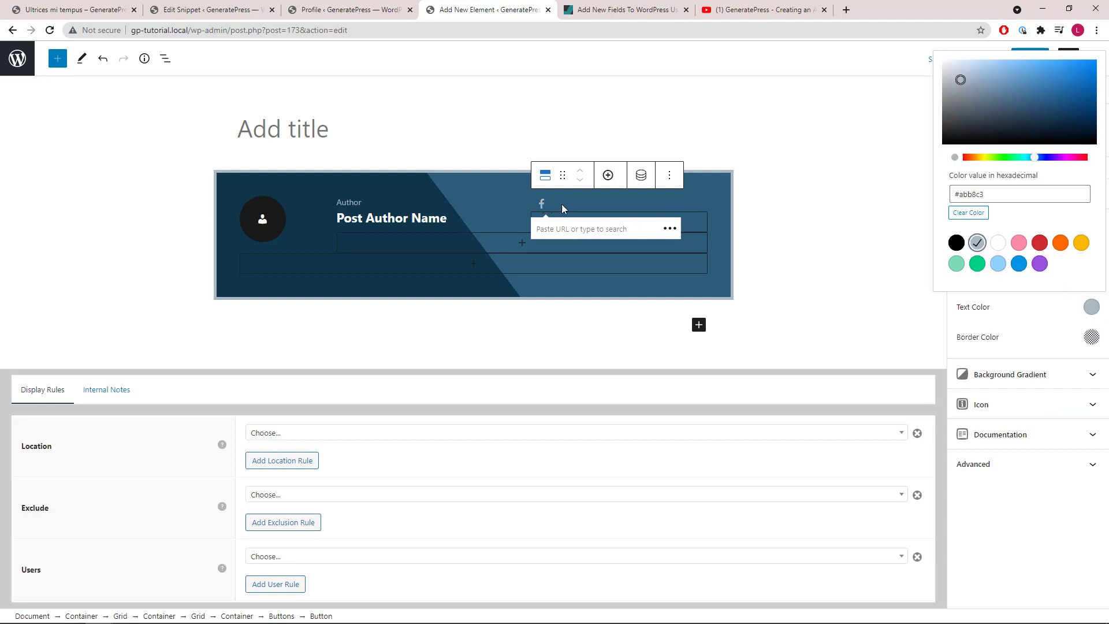
{"action": "left_click", "coordinate": [1092, 306]}
{"action": "left_click", "coordinate": [1093, 227]}
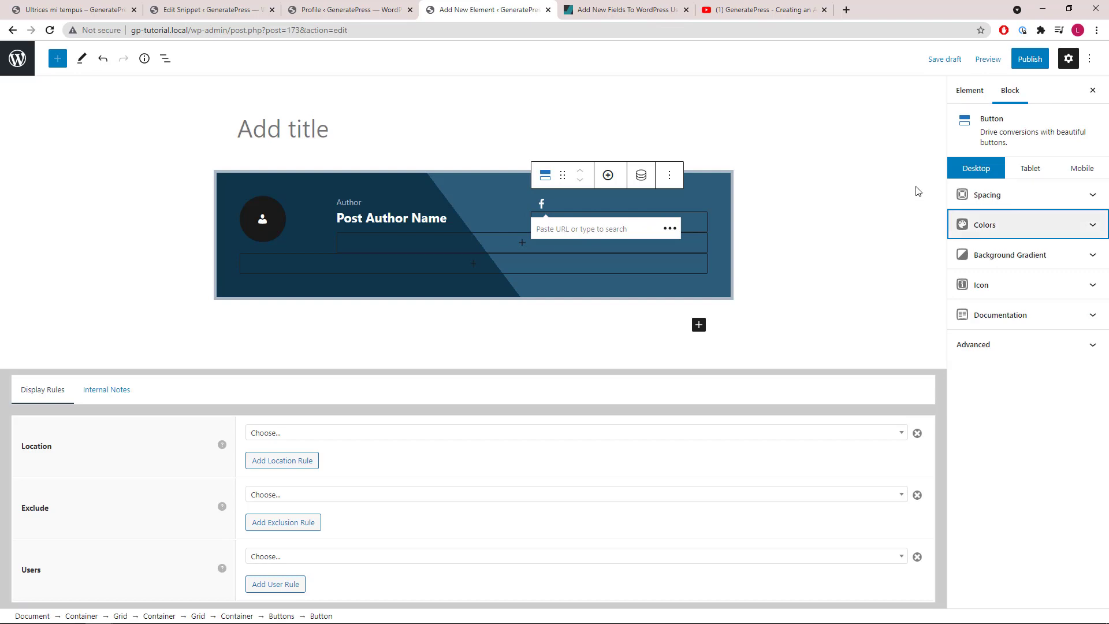
- Link the Facebook button dynamically to the author meta field 'facebook'
{"action": "left_click", "coordinate": [641, 176]}
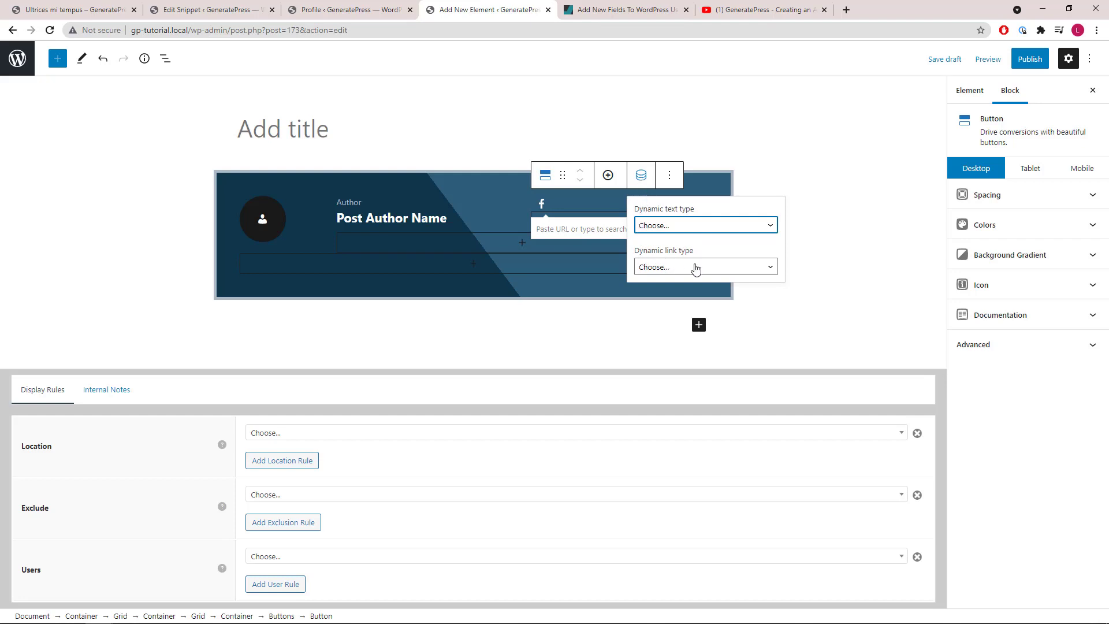
{"action": "left_click", "coordinate": [696, 270]}
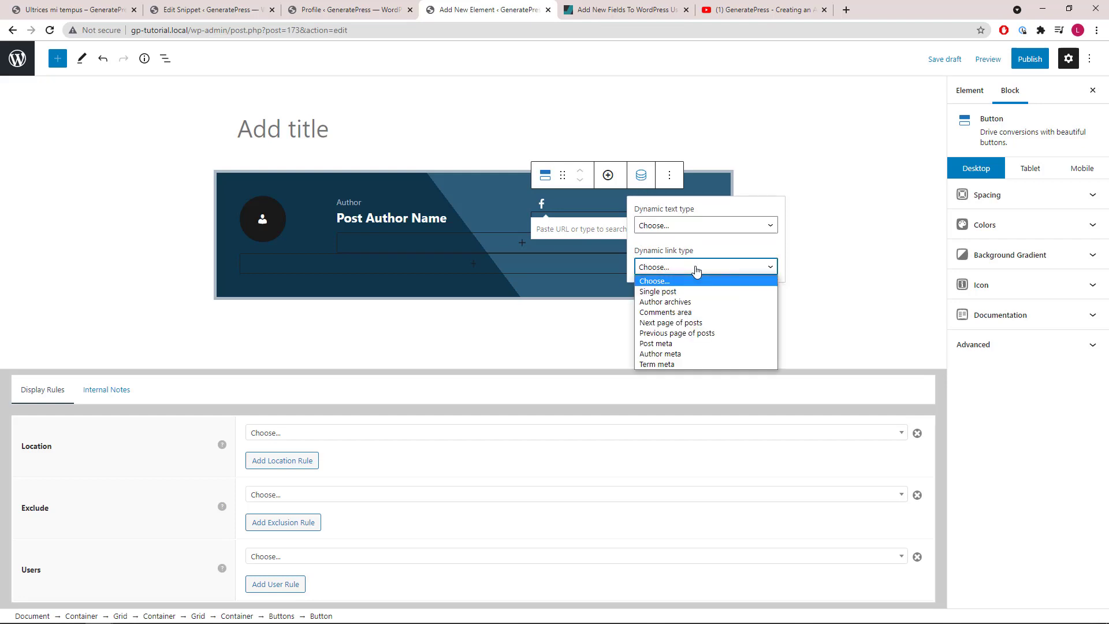
{"action": "left_click", "coordinate": [672, 356]}
{"action": "left_click", "coordinate": [663, 312]}
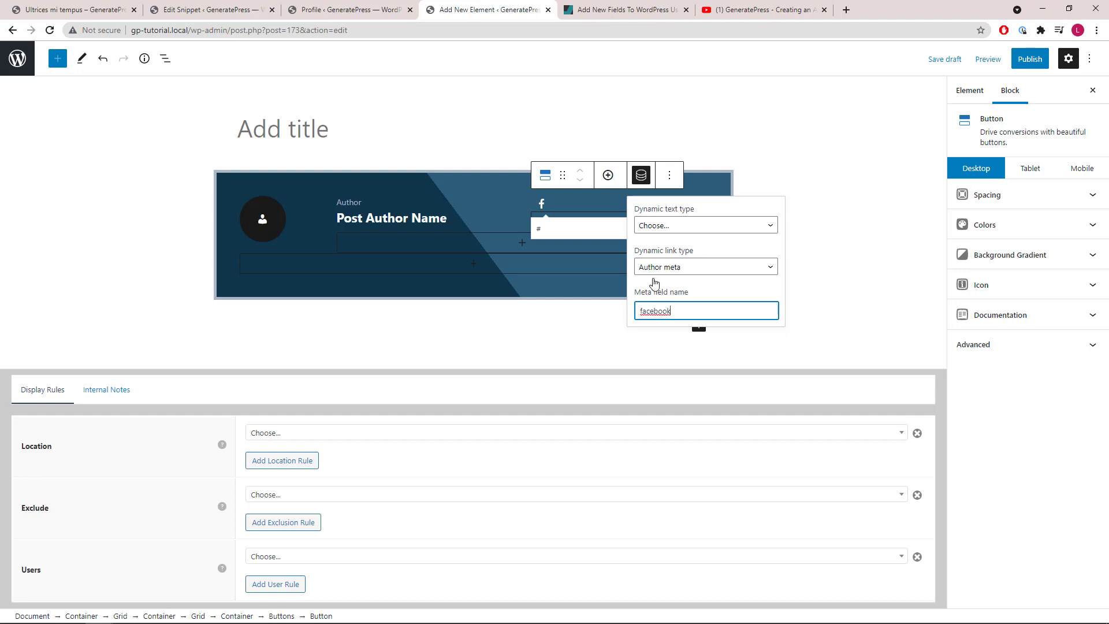
{"action": "left_click", "coordinate": [641, 175]}
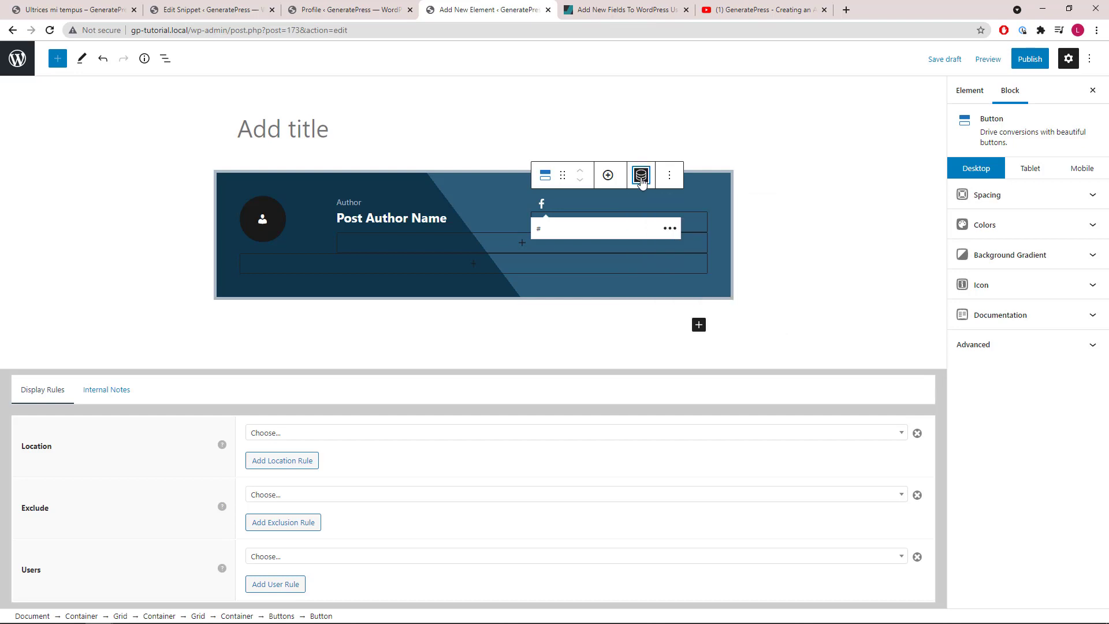
- Add three more social buttons beside the first one
{"action": "left_click", "coordinate": [608, 177]}
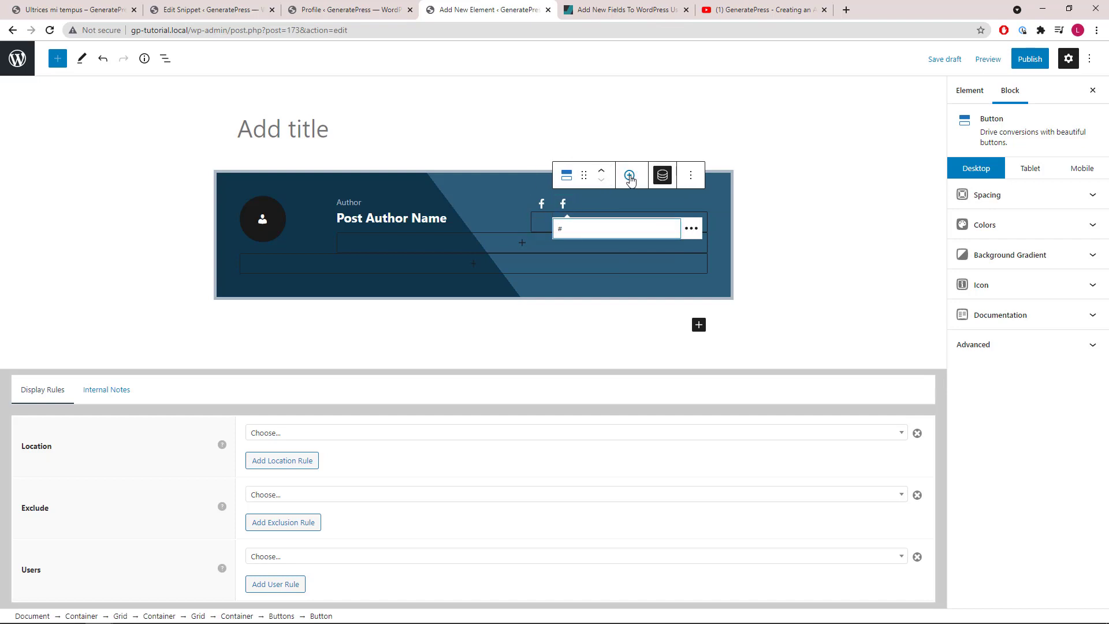
{"action": "left_click", "coordinate": [630, 176]}
{"action": "left_click", "coordinate": [653, 180]}
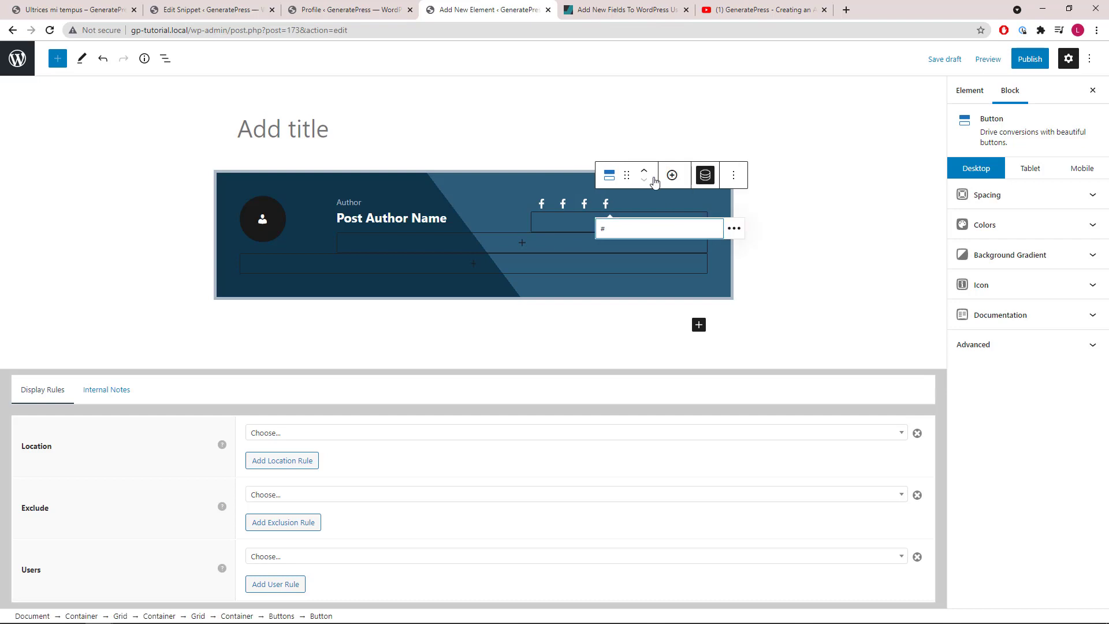
- Change the second button's author meta field name to linkedin
{"action": "left_click", "coordinate": [562, 204]}
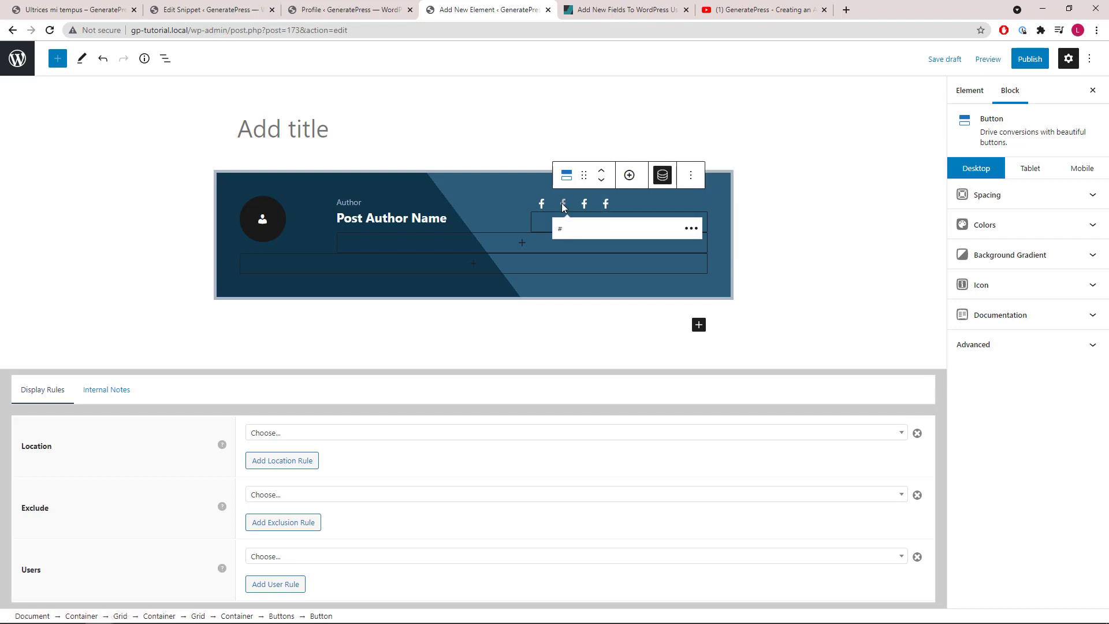
{"action": "left_click", "coordinate": [660, 179]}
{"action": "left_click_drag", "start_coordinate": [708, 310], "coordinate": [598, 314]}
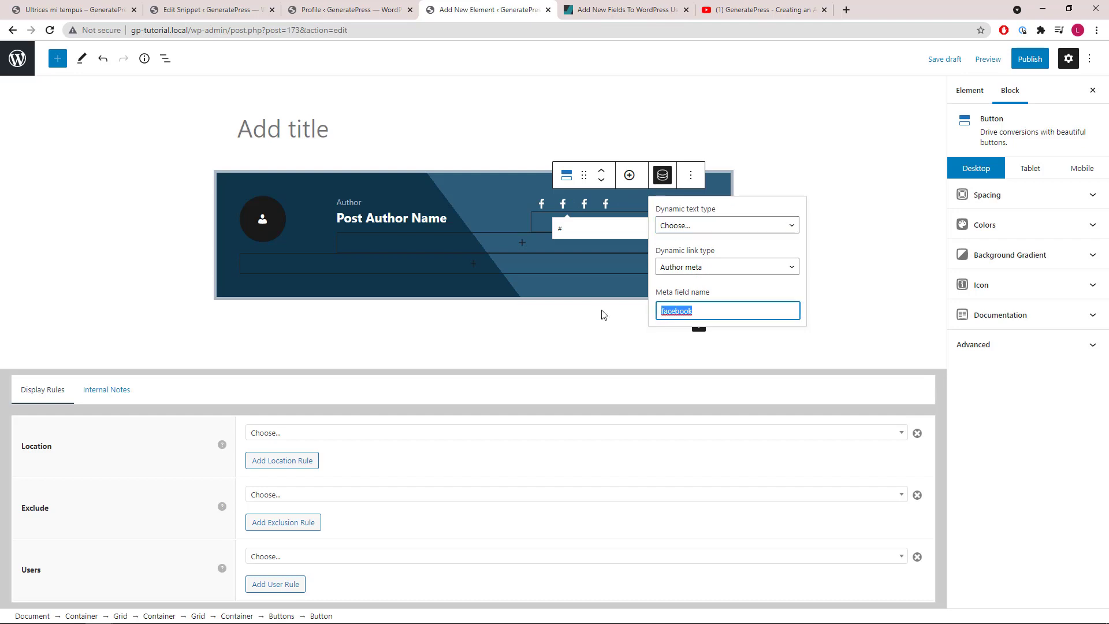
{"action": "type", "text": "linkedin"}
- Change the third button's author meta field name to instagram
{"action": "left_click", "coordinate": [584, 205]}
{"action": "left_click", "coordinate": [684, 175]}
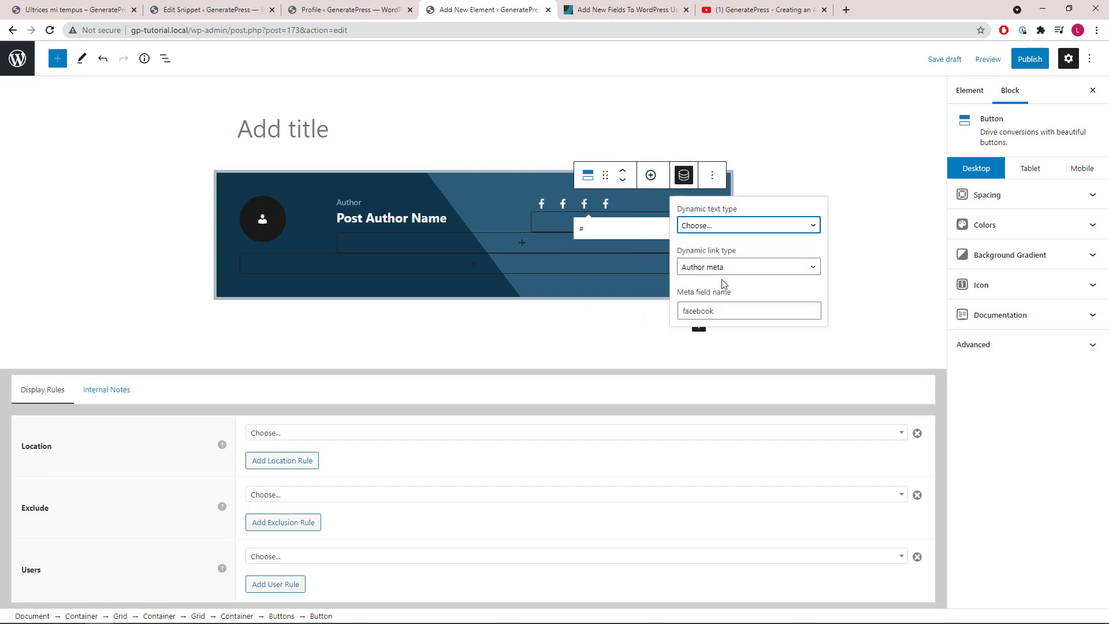
{"action": "left_click", "coordinate": [738, 313]}
{"action": "left_click_drag", "start_coordinate": [737, 316], "coordinate": [649, 319]}
{"action": "type", "text": "instagram"}
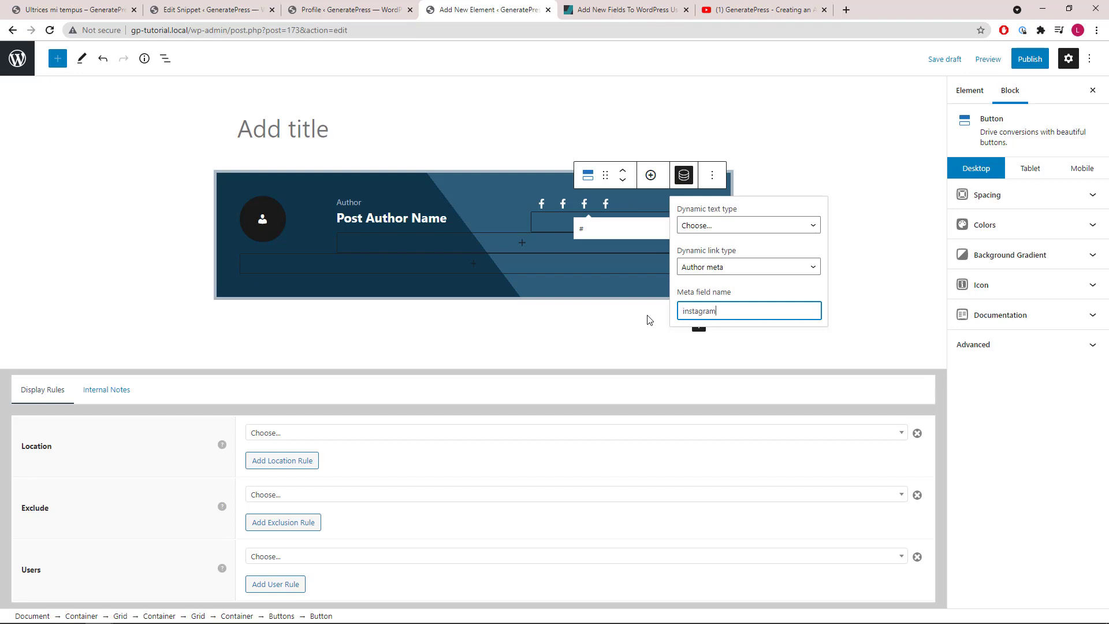
{"action": "left_click", "coordinate": [684, 175]}
{"action": "left_click", "coordinate": [605, 203]}
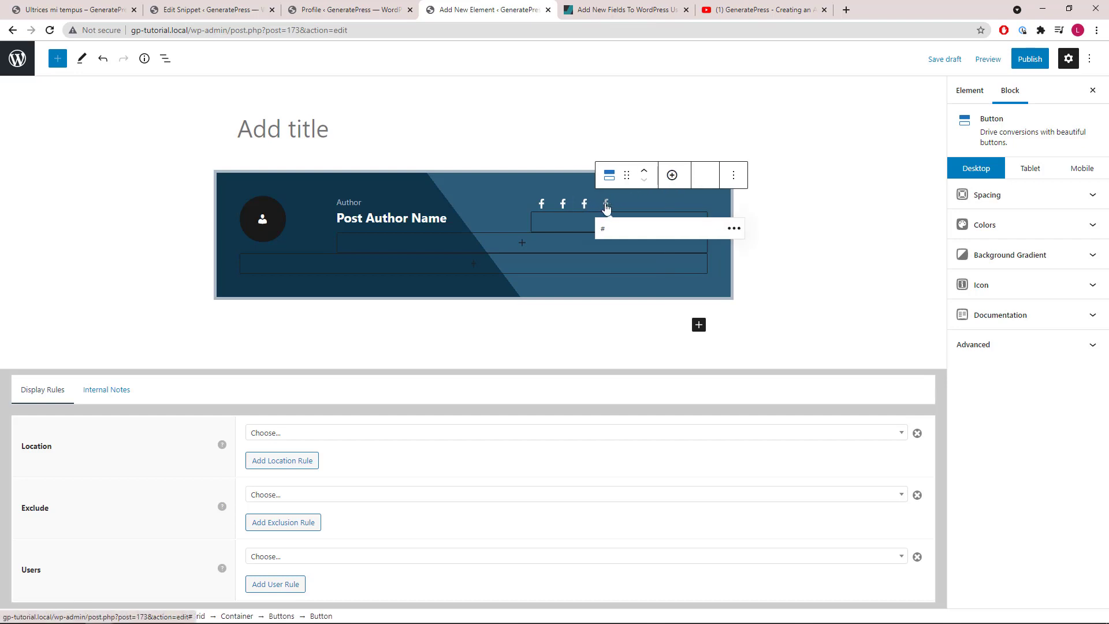
{"action": "left_click", "coordinate": [703, 176]}
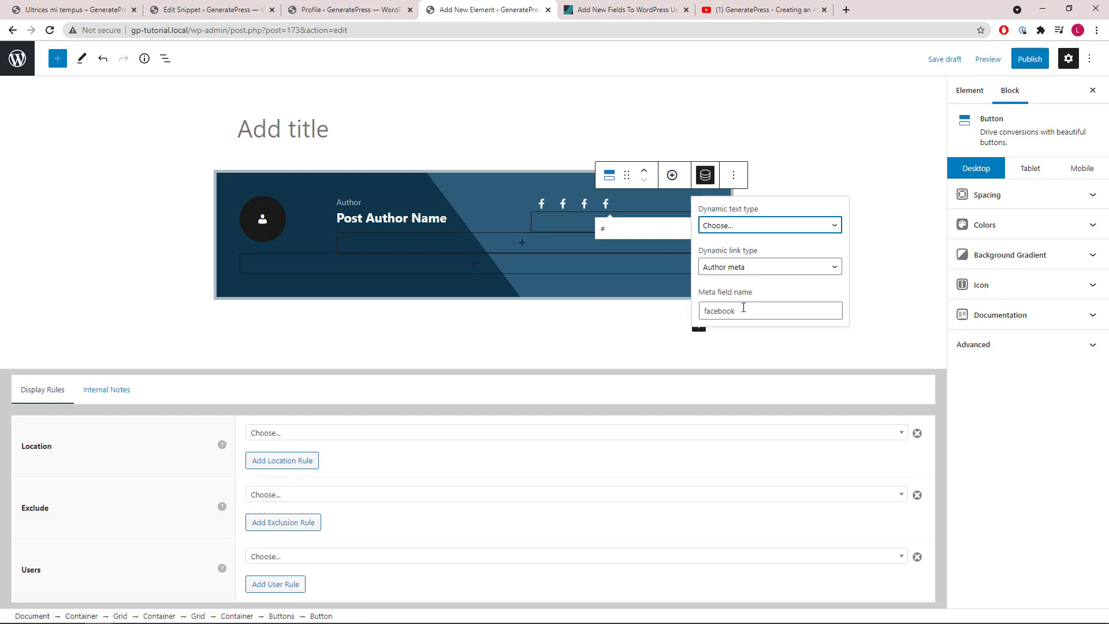
- Link the fourth button to author meta 'youtube' and give it the YouTube icon
{"action": "left_click_drag", "start_coordinate": [743, 311], "coordinate": [676, 313]}
{"action": "type", "text": "youtube"}
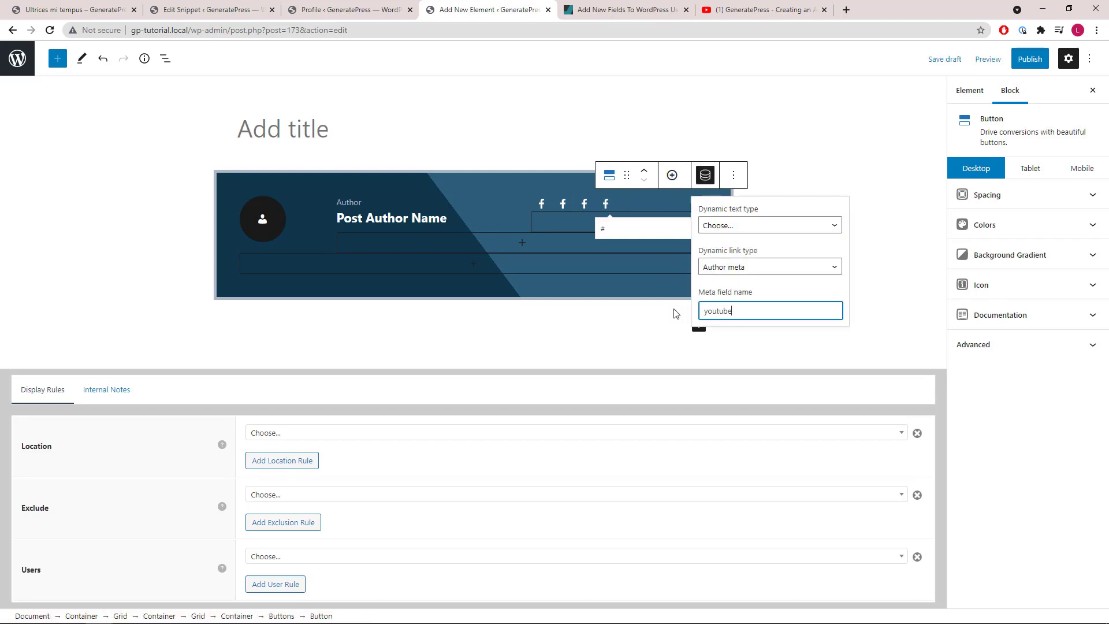
{"action": "left_click", "coordinate": [1089, 286]}
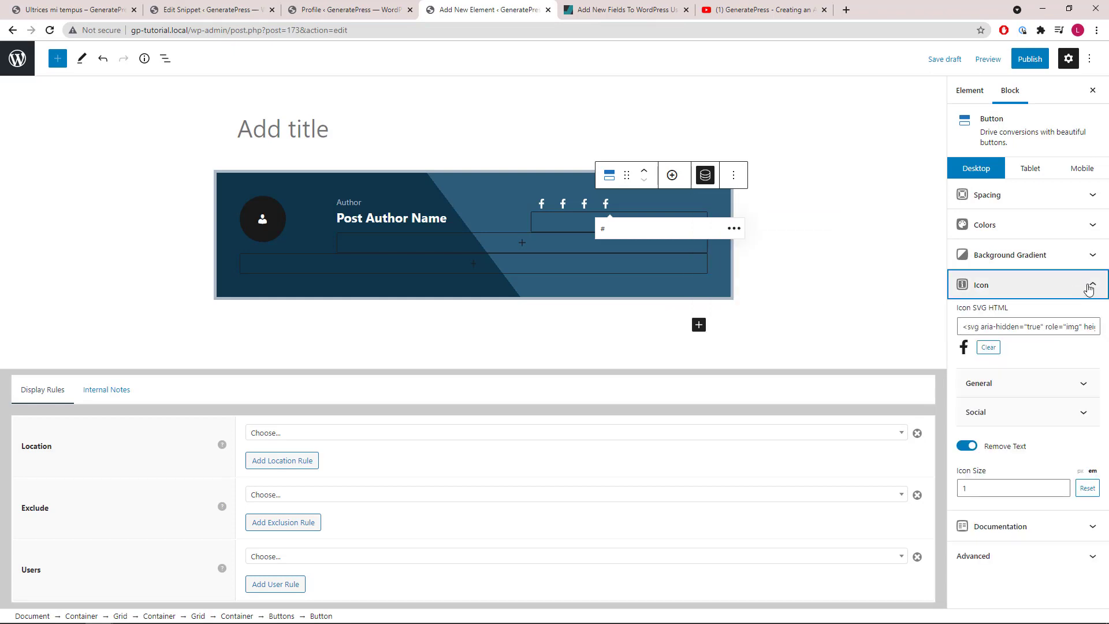
{"action": "left_click", "coordinate": [1052, 412]}
{"action": "left_click", "coordinate": [1021, 494]}
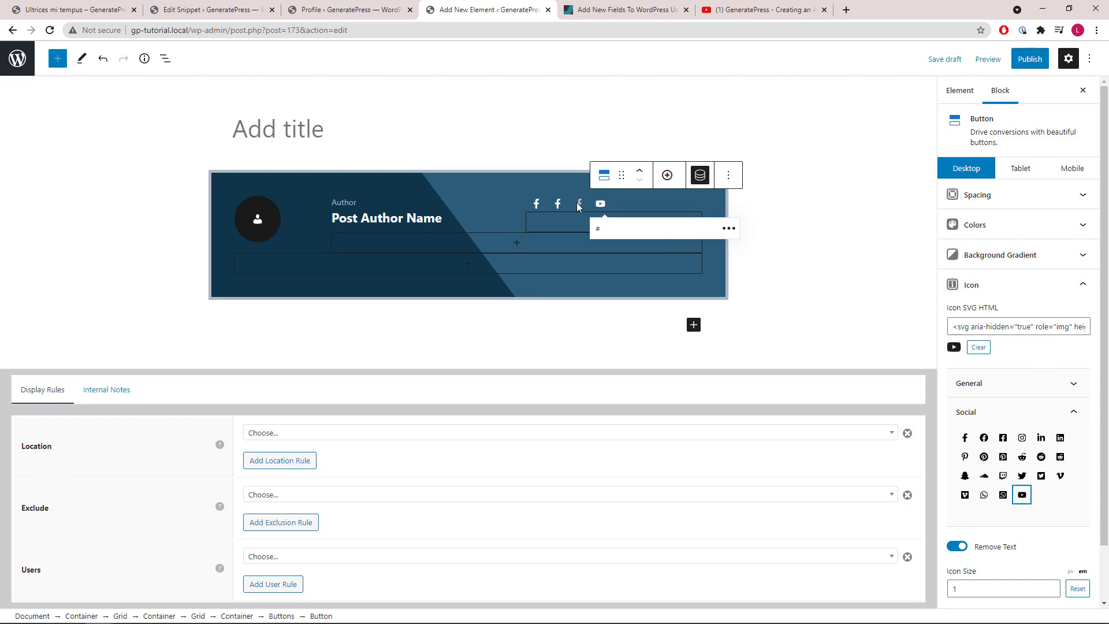
- Switch the third button's icon to Instagram and the second button's to LinkedIn
{"action": "left_click", "coordinate": [579, 205]}
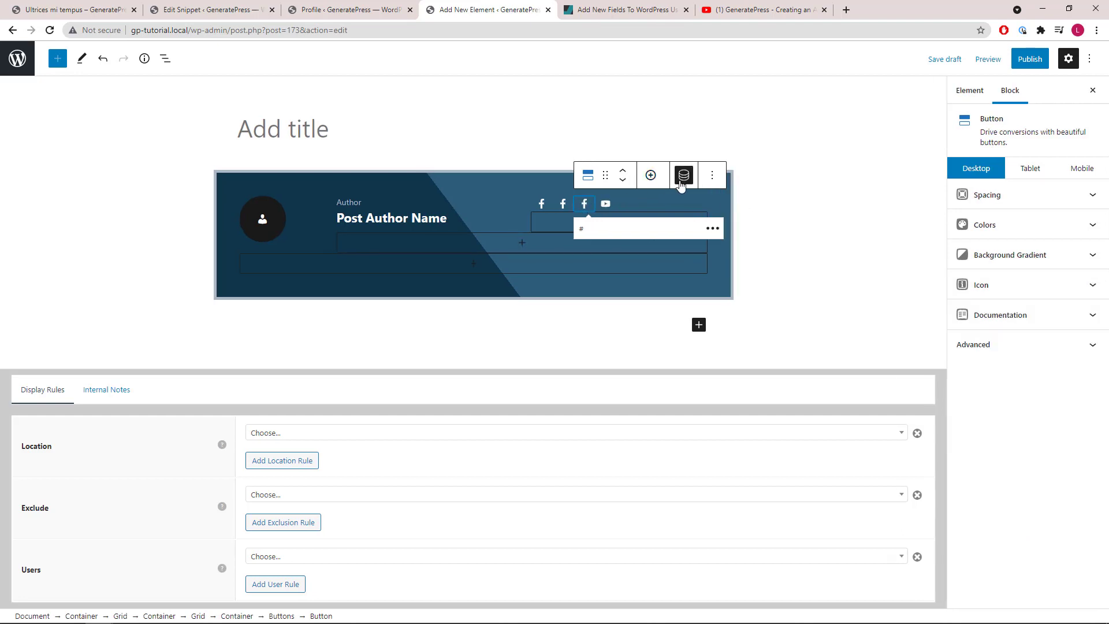
{"action": "left_click", "coordinate": [1056, 287]}
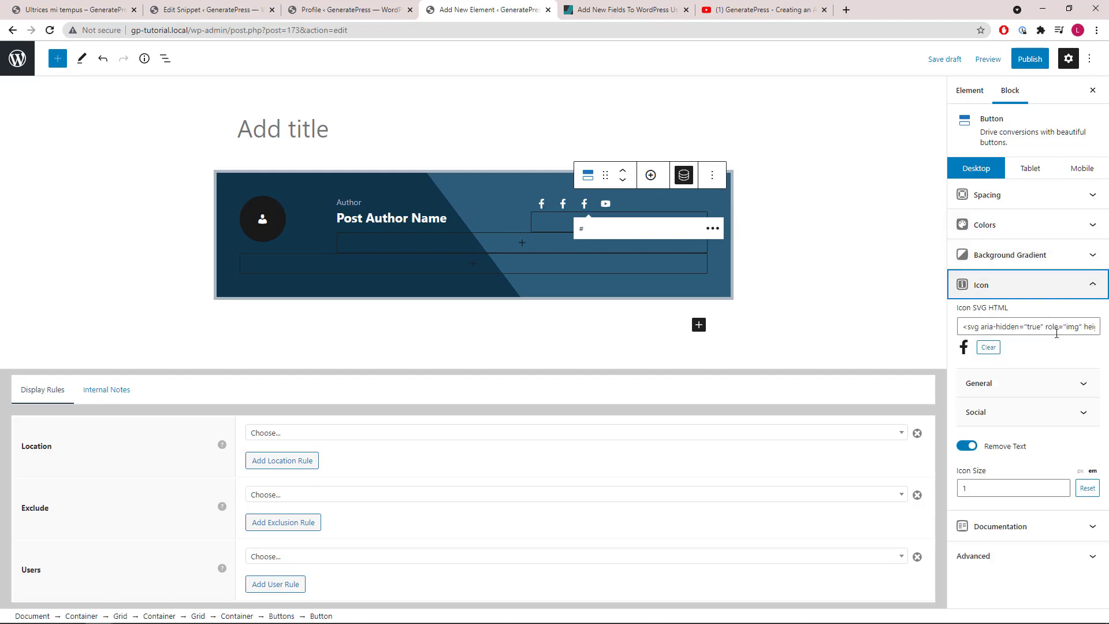
{"action": "left_click", "coordinate": [1071, 412]}
{"action": "left_click", "coordinate": [1021, 437]}
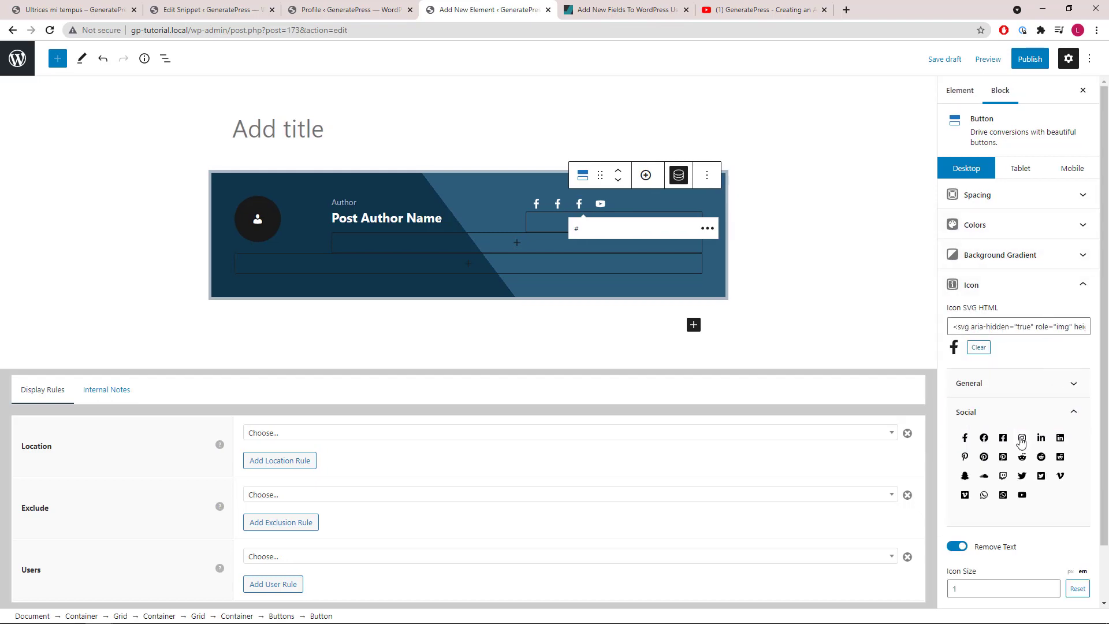
{"action": "left_click", "coordinate": [556, 207]}
{"action": "left_click", "coordinate": [971, 287]}
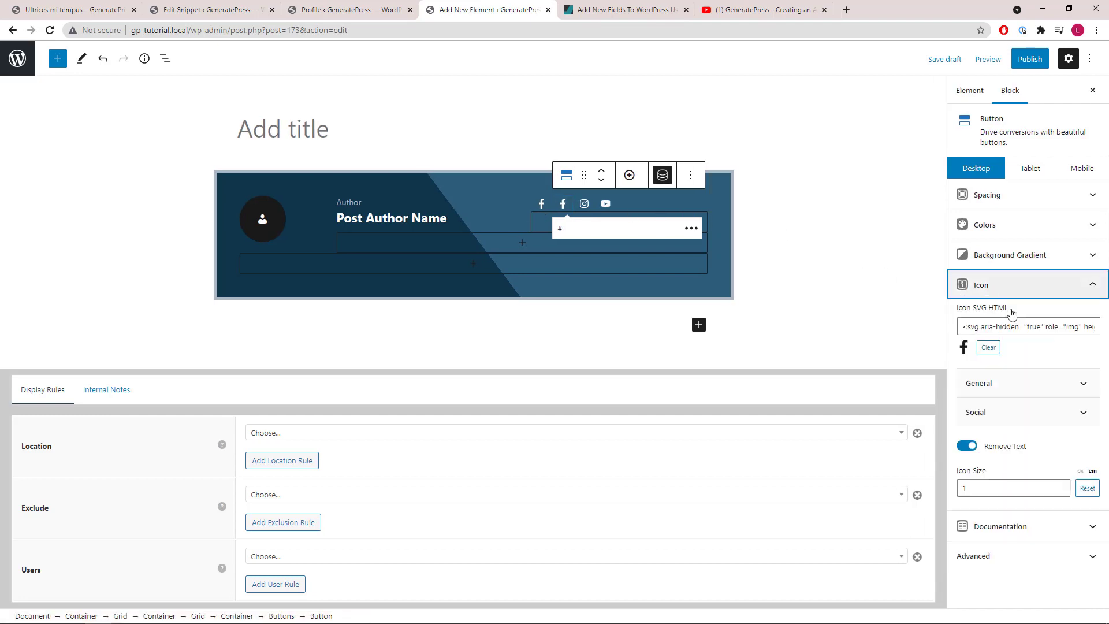
{"action": "left_click", "coordinate": [1081, 412]}
{"action": "left_click", "coordinate": [1041, 439]}
{"action": "left_click", "coordinate": [1082, 287]}
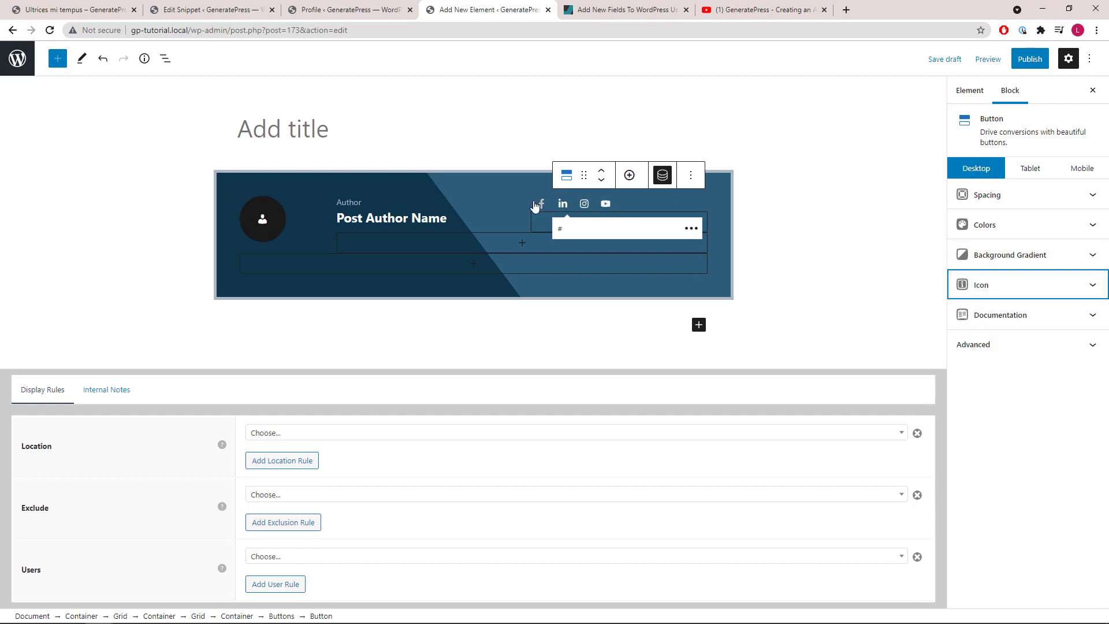
{"action": "left_click", "coordinate": [167, 59]}
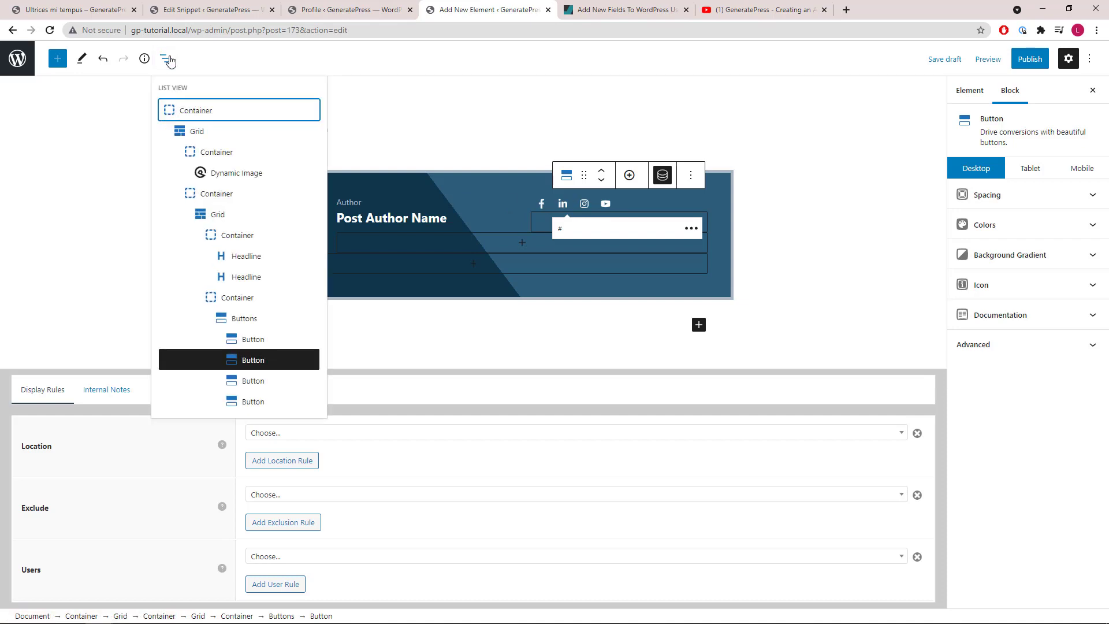
- Right-align the Buttons group holding the four social icons
{"action": "left_click", "coordinate": [258, 325]}
{"action": "left_click", "coordinate": [644, 180]}
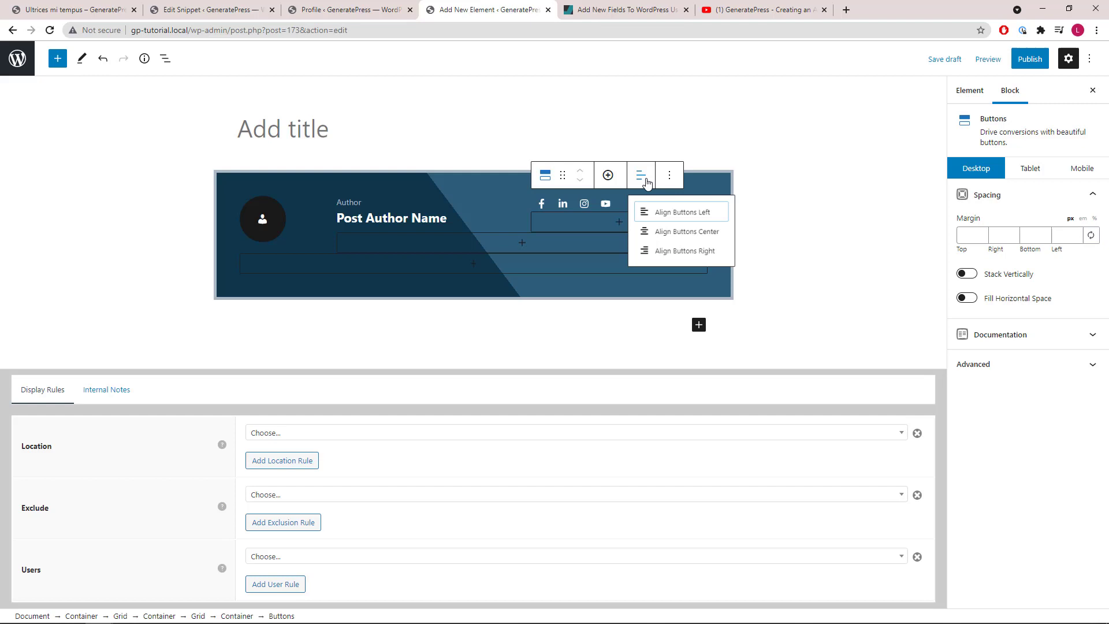
{"action": "left_click", "coordinate": [669, 258]}
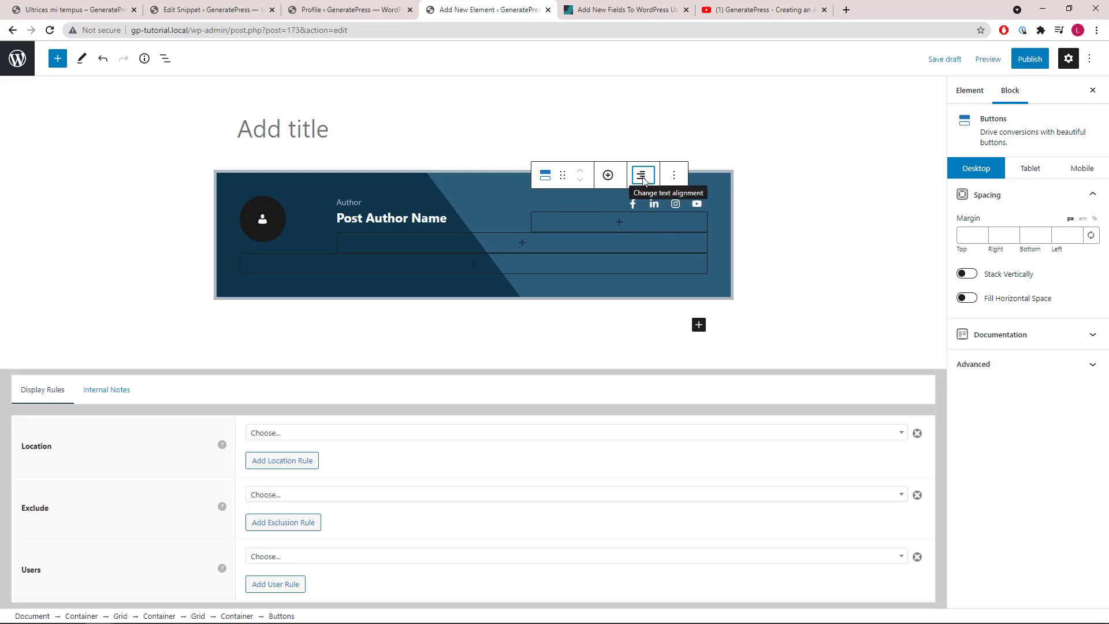
- Insert a Headline block set to a div tag in the empty container below the author name
{"action": "left_click", "coordinate": [455, 242]}
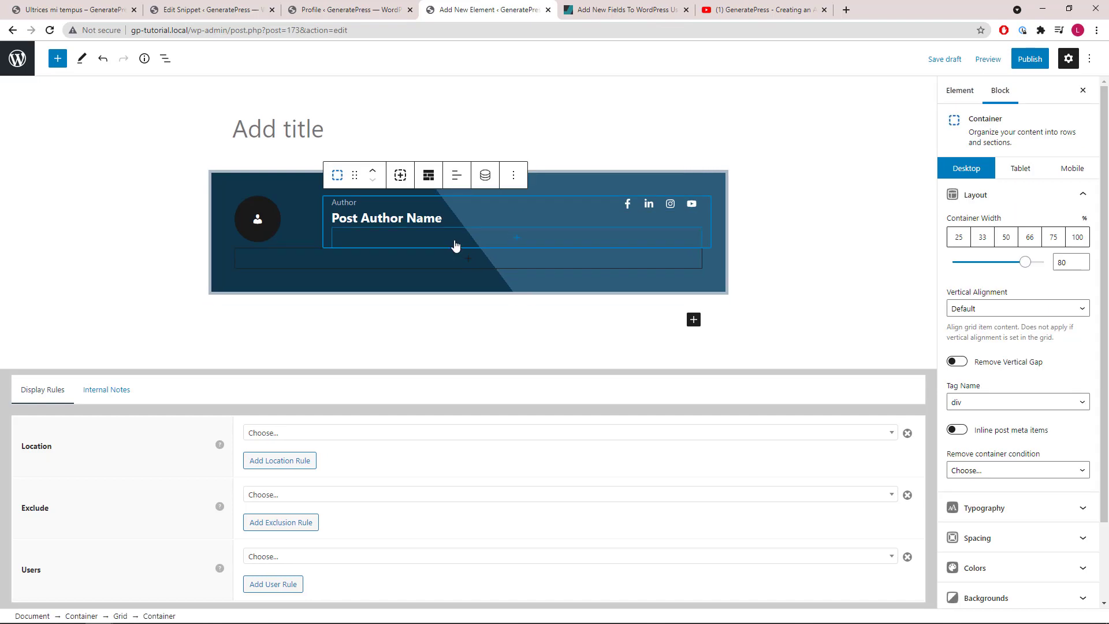
{"action": "left_click", "coordinate": [455, 242]}
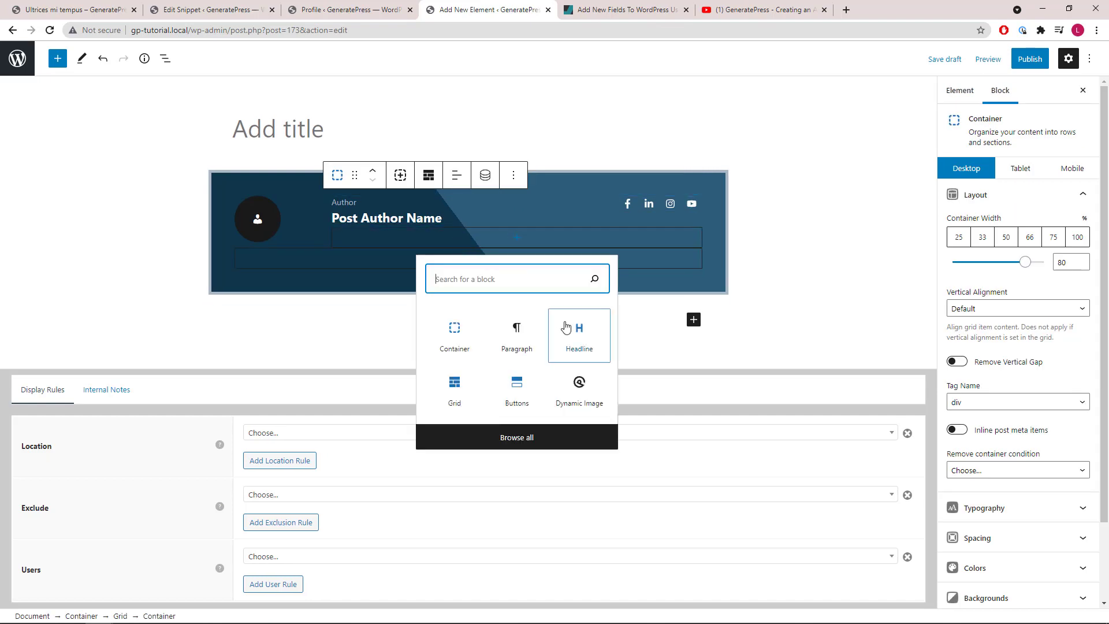
{"action": "left_click", "coordinate": [578, 339]}
{"action": "left_click", "coordinate": [408, 208]}
{"action": "left_click", "coordinate": [432, 393]}
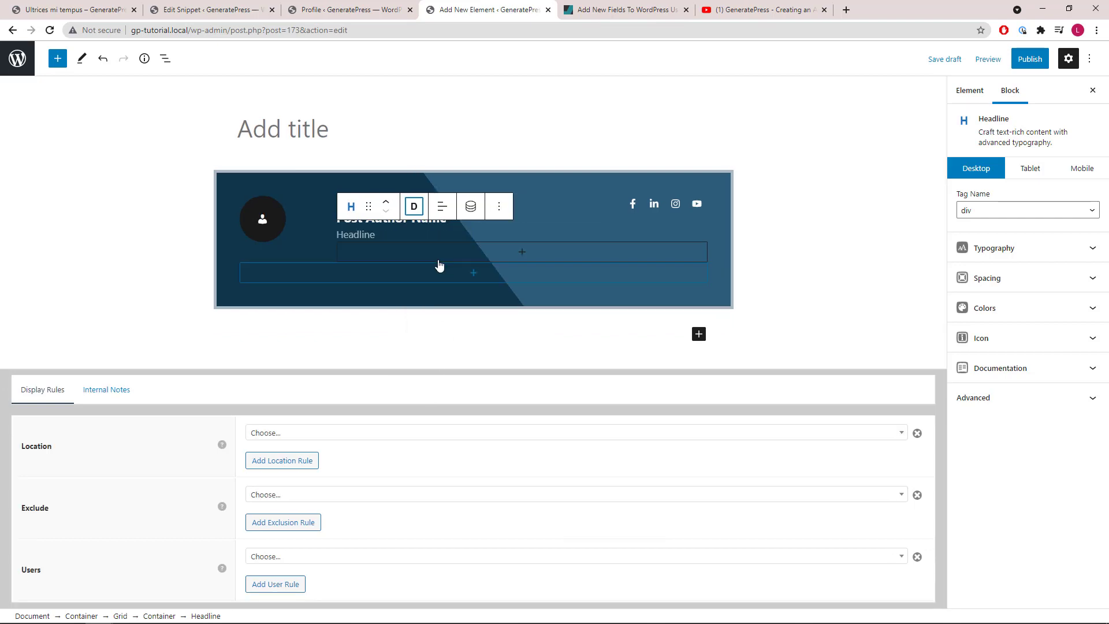
- Make the headline pull dynamic text from the author meta field 'description'
{"action": "left_click", "coordinate": [470, 212]}
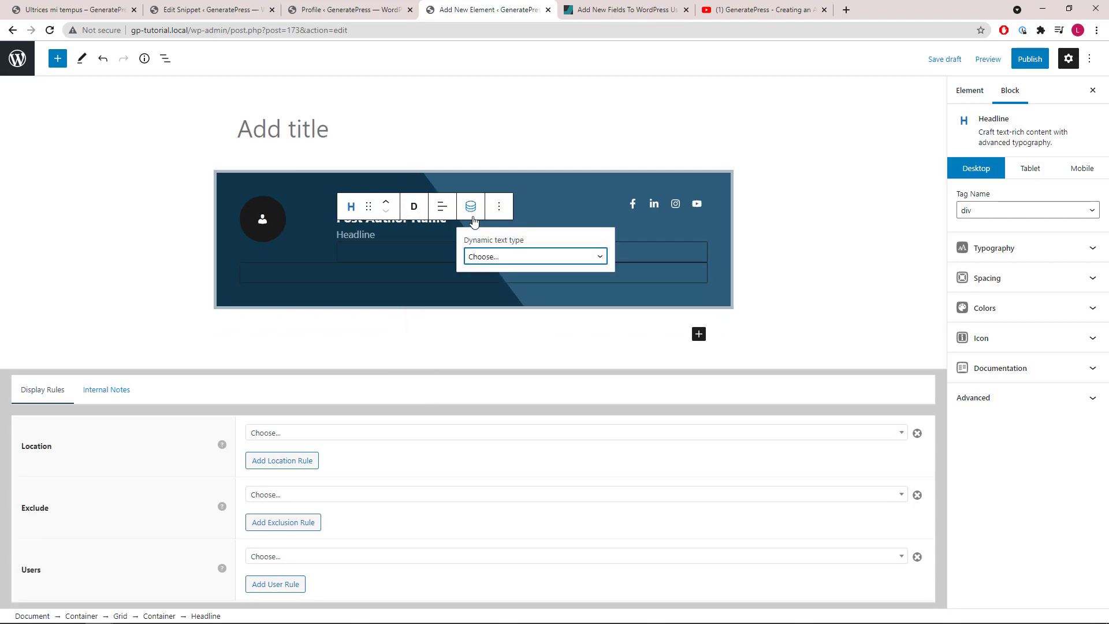
{"action": "left_click", "coordinate": [495, 258]}
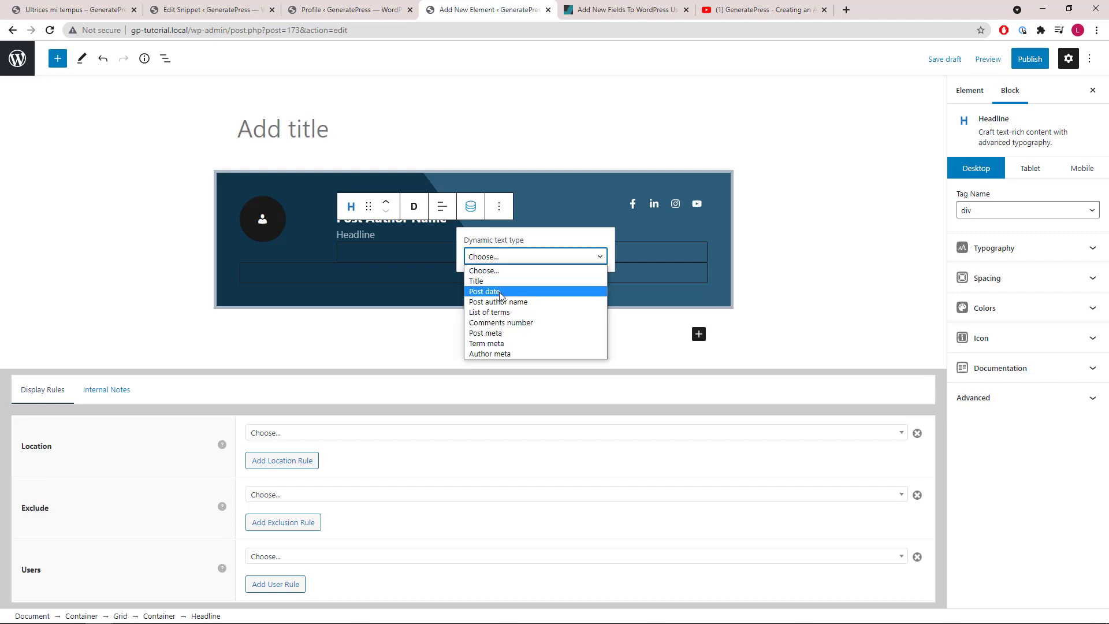
{"action": "left_click", "coordinate": [495, 352]}
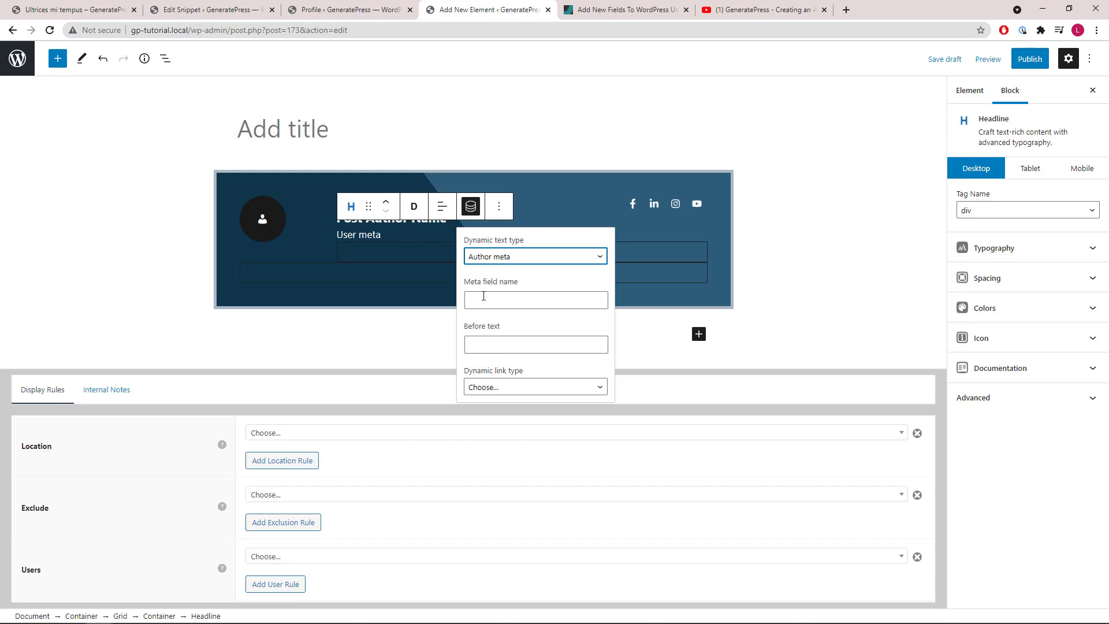
{"action": "left_click", "coordinate": [483, 298]}
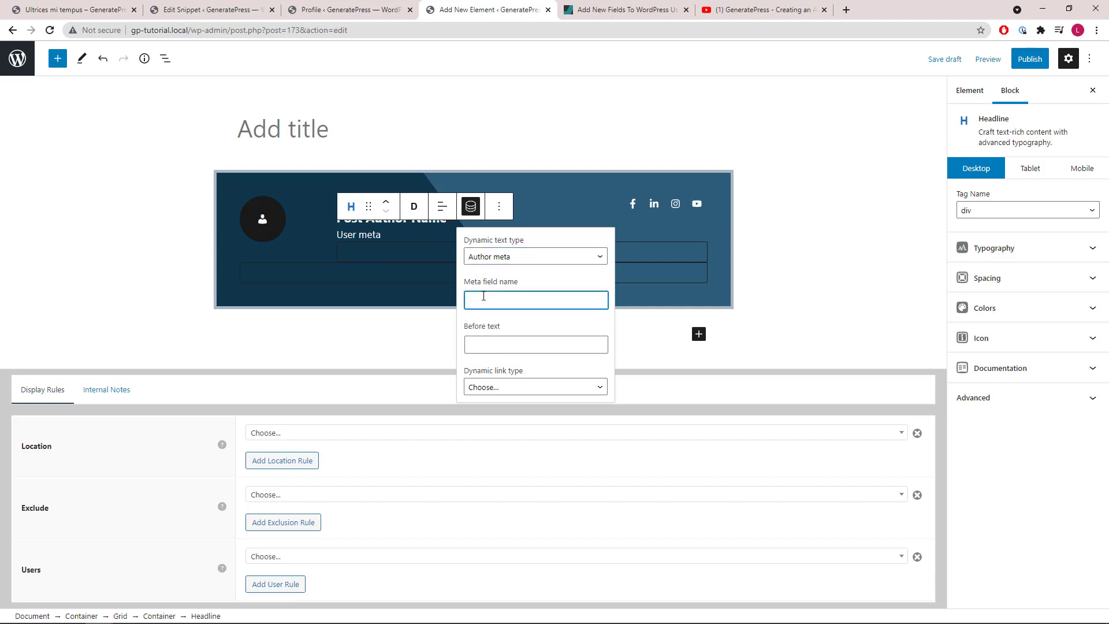
{"action": "type", "text": "description"}
{"action": "left_click", "coordinate": [471, 209]}
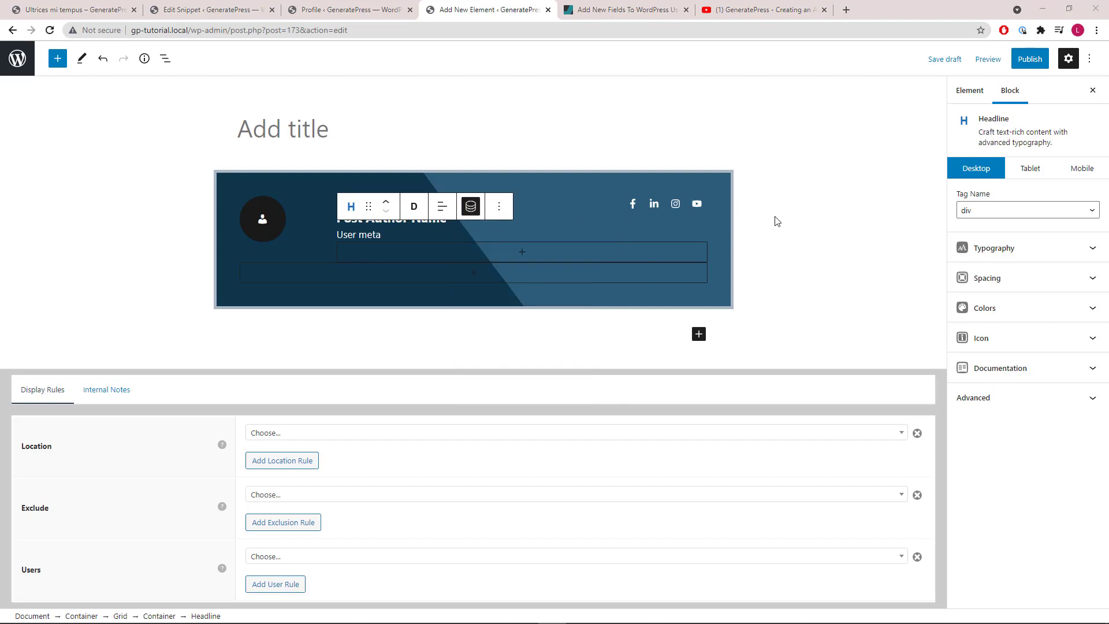
- Give the headline 15 px of top padding
{"action": "left_click", "coordinate": [1078, 280]}
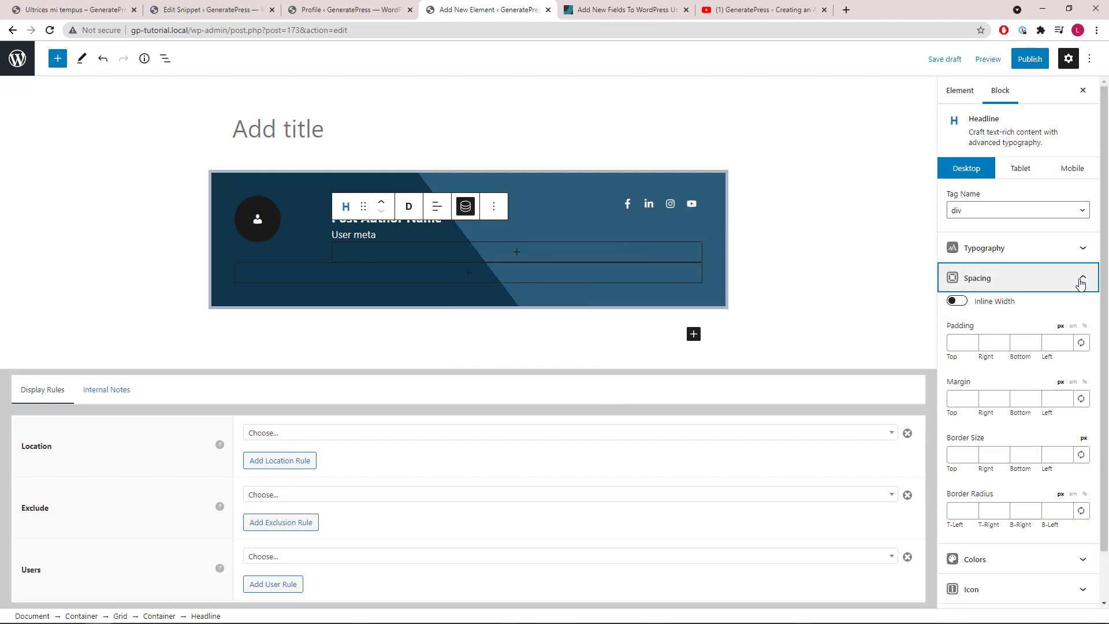
{"action": "left_click", "coordinate": [956, 343]}
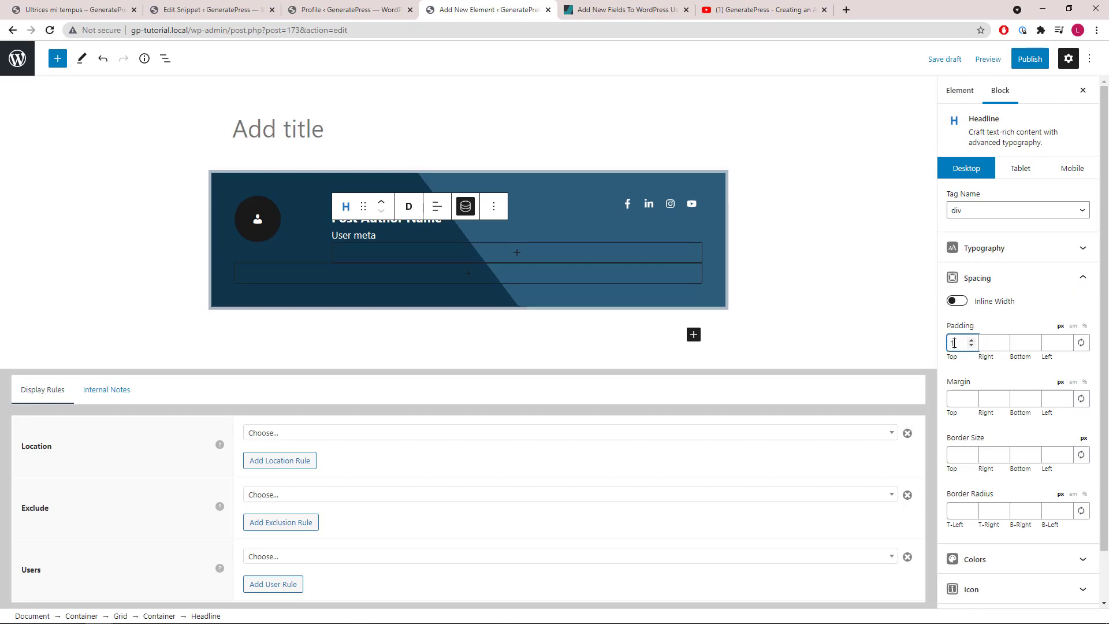
{"action": "type", "text": "15"}
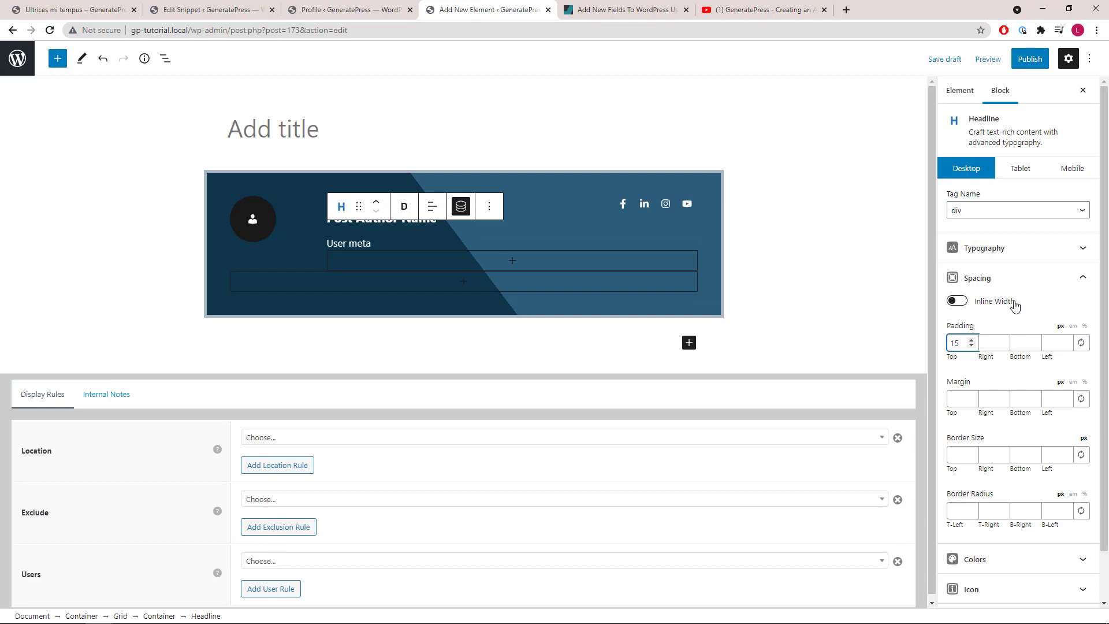
{"action": "left_click", "coordinate": [1082, 279]}
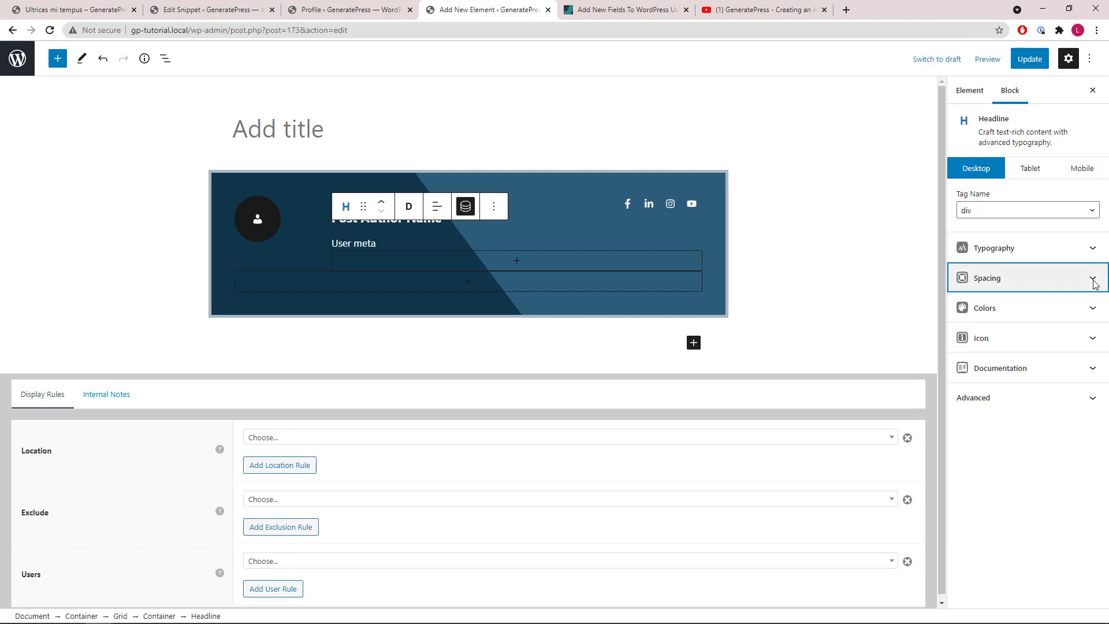
- Set the display rule location to Post > All Posts and update the element
{"action": "left_click", "coordinate": [271, 440]}
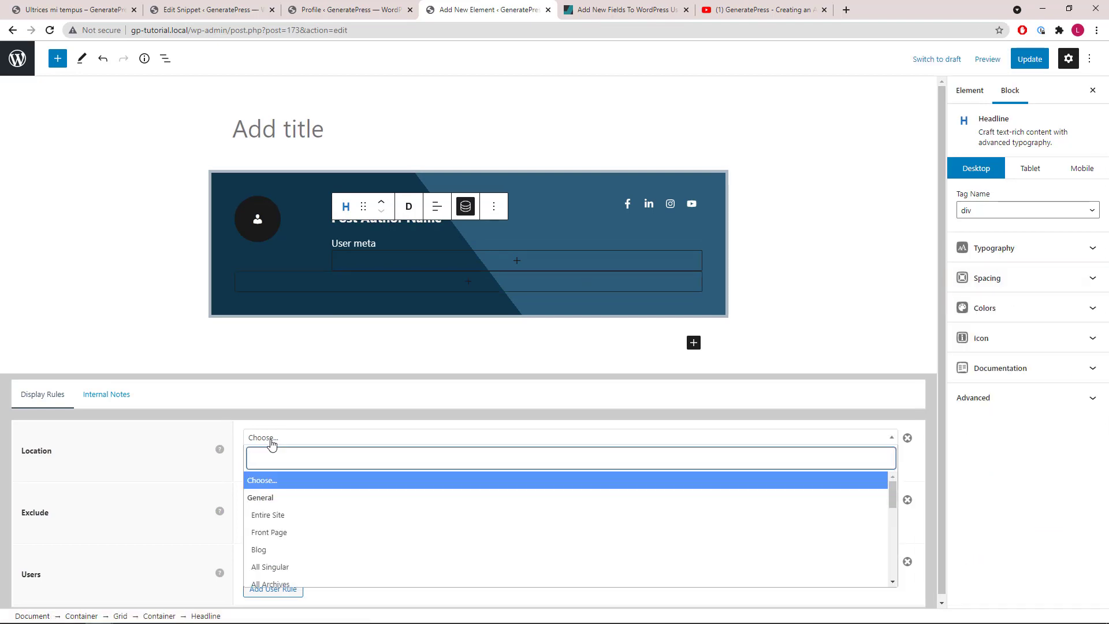
{"action": "type", "text": "post"}
{"action": "key", "text": "Return"}
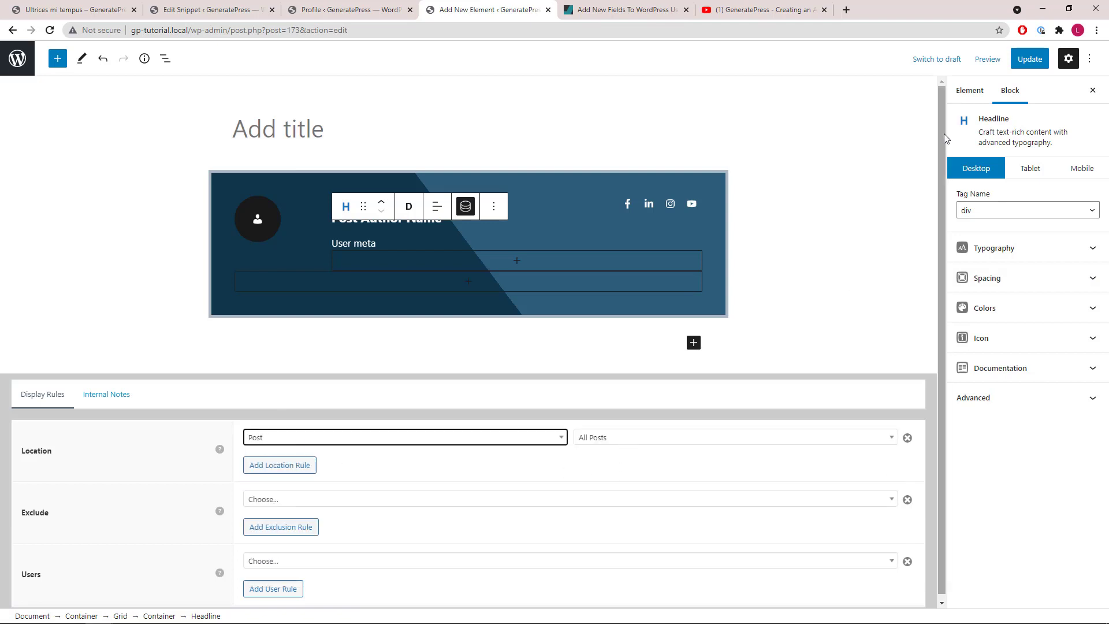
{"action": "left_click", "coordinate": [1020, 63]}
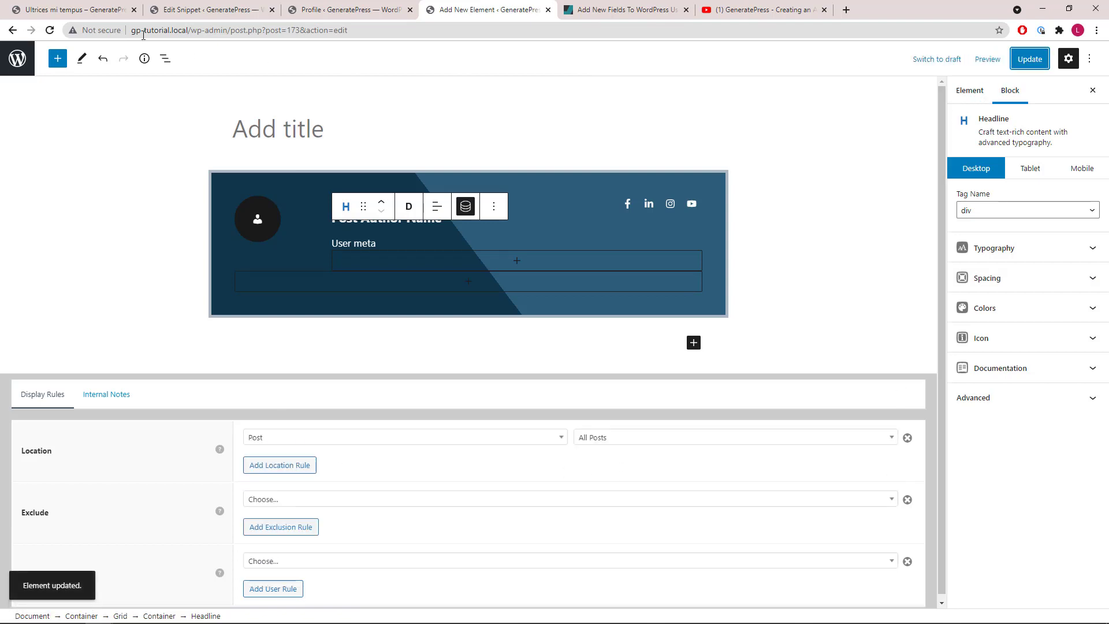
- Reload the front-end post to confirm the author box appears, then return to the editor
{"action": "left_click", "coordinate": [58, 10]}
{"action": "left_click", "coordinate": [50, 31]}
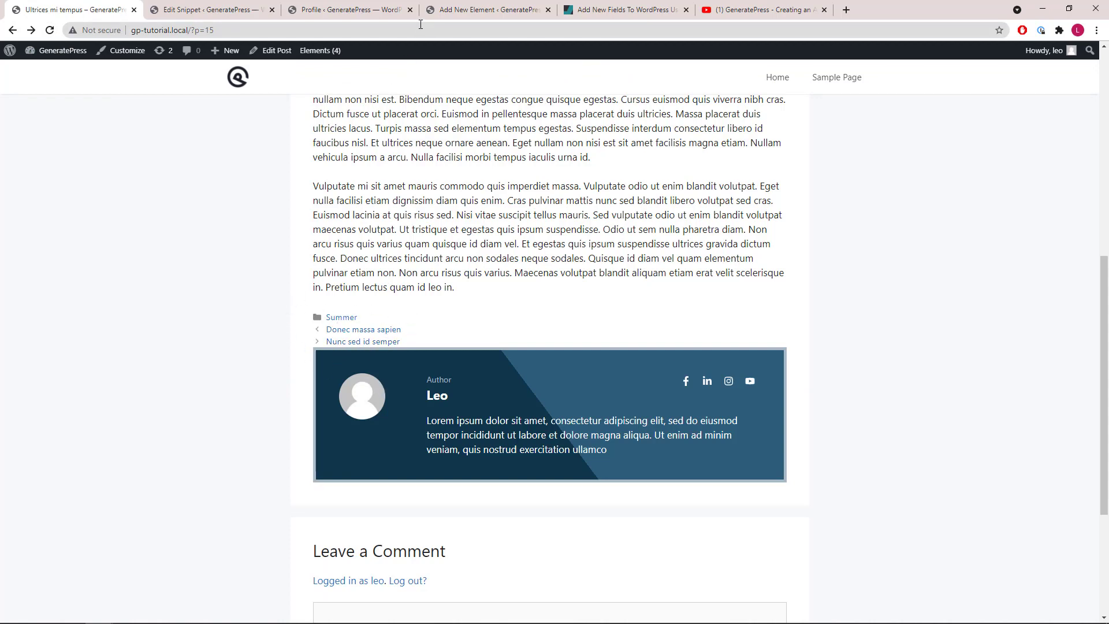
{"action": "left_click", "coordinate": [450, 14]}
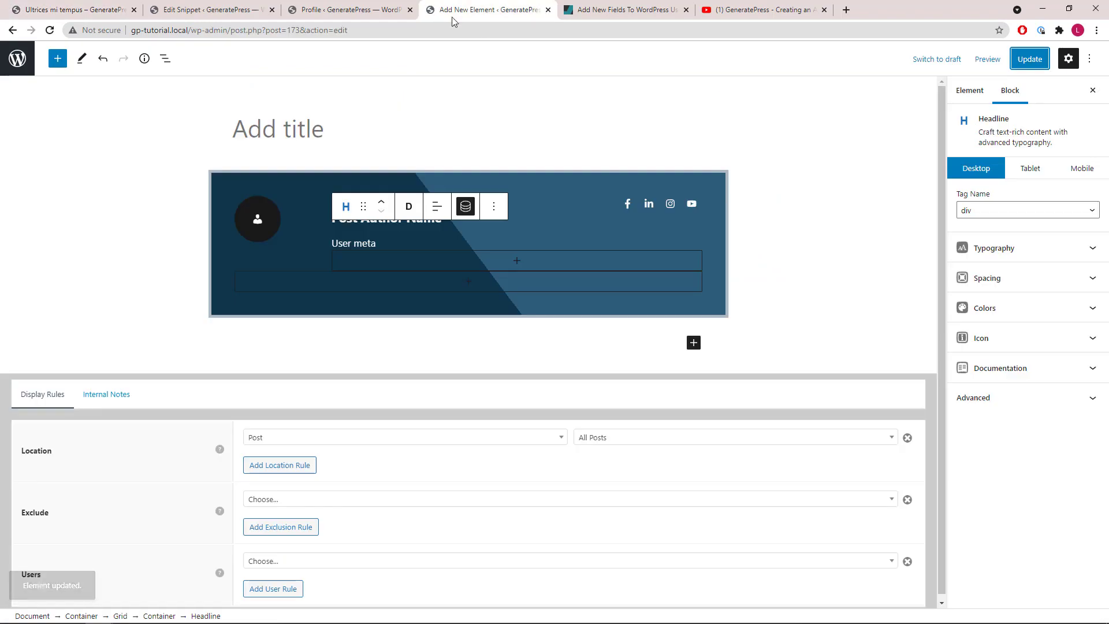
- Set the element's hook priority to 5 and update it
{"action": "left_click", "coordinate": [970, 93]}
{"action": "left_click", "coordinate": [985, 406]}
{"action": "type", "text": "5"}
{"action": "left_click", "coordinate": [1028, 61]}
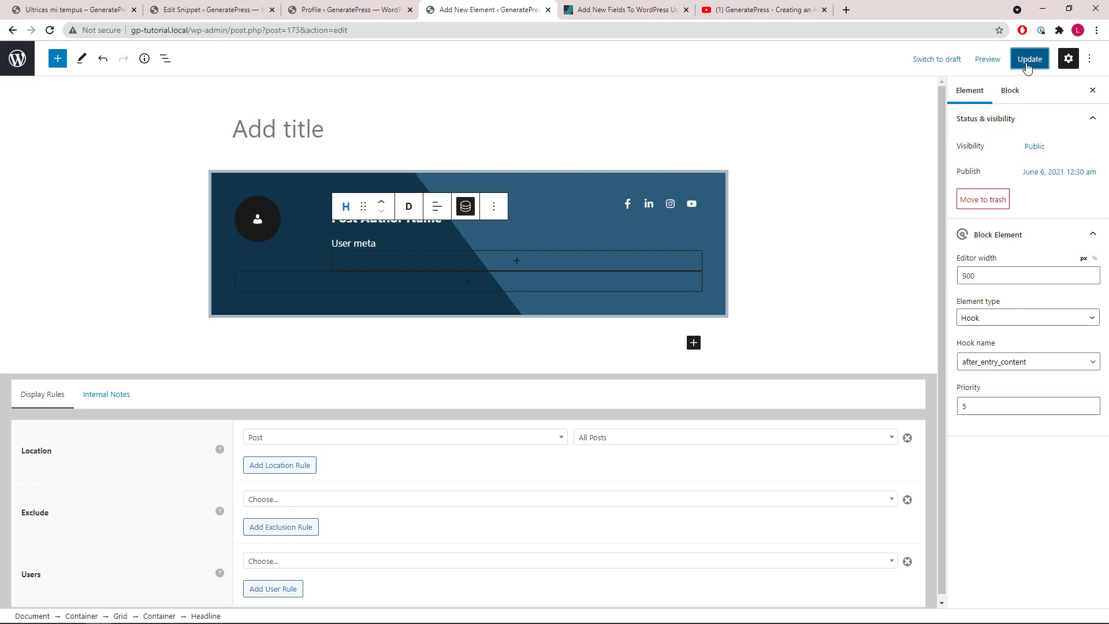
- Reload the post to check the author box sits above the category and navigation links
{"action": "left_click", "coordinate": [66, 10]}
{"action": "left_click", "coordinate": [51, 30]}
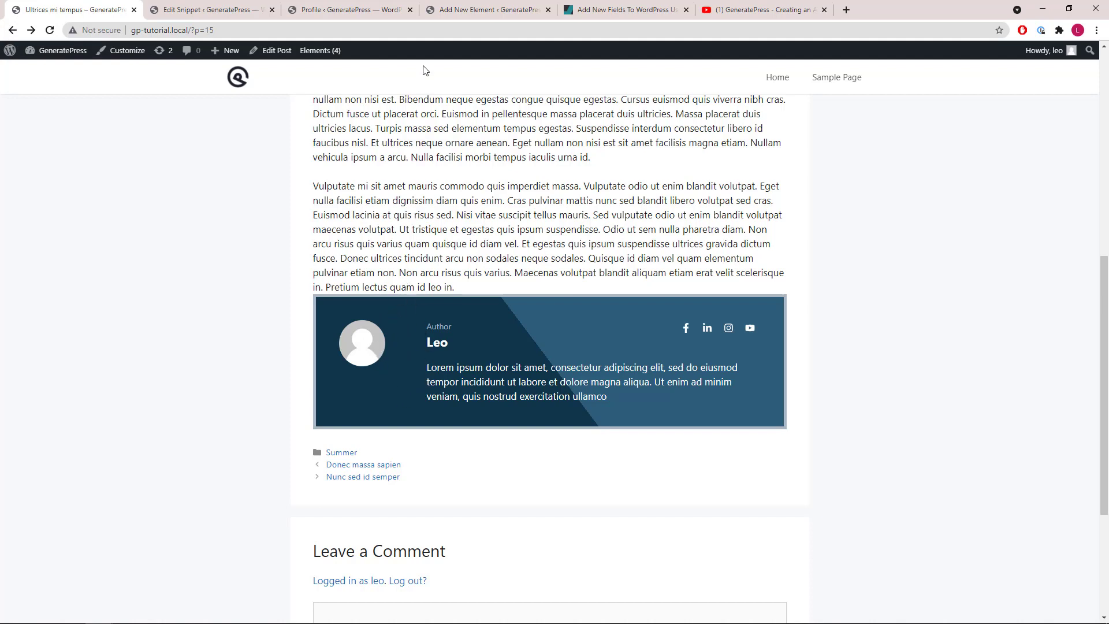
{"action": "left_click", "coordinate": [430, 12]}
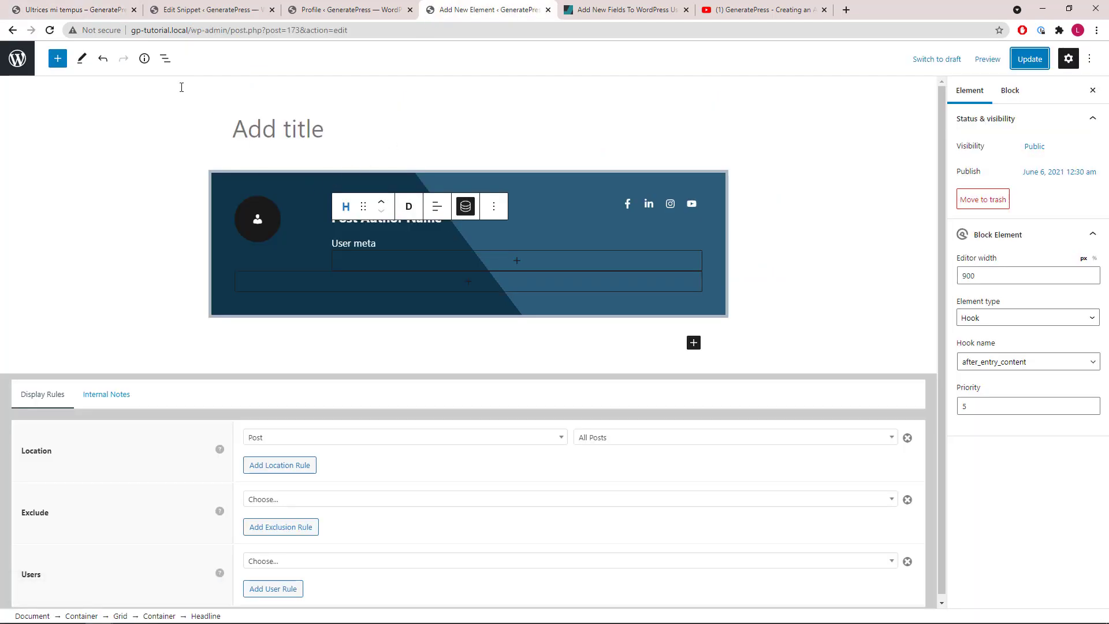
- Select the outer Container via List View and inspect its top margin spacing
{"action": "left_click", "coordinate": [165, 58]}
{"action": "left_click", "coordinate": [191, 115]}
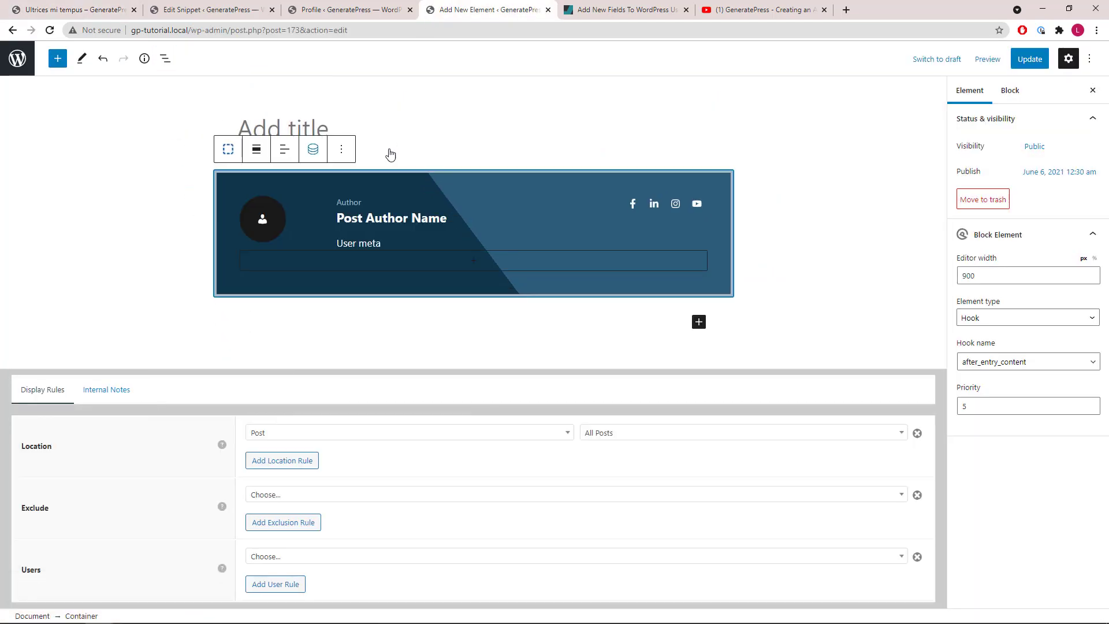
{"action": "left_click", "coordinate": [1012, 94]}
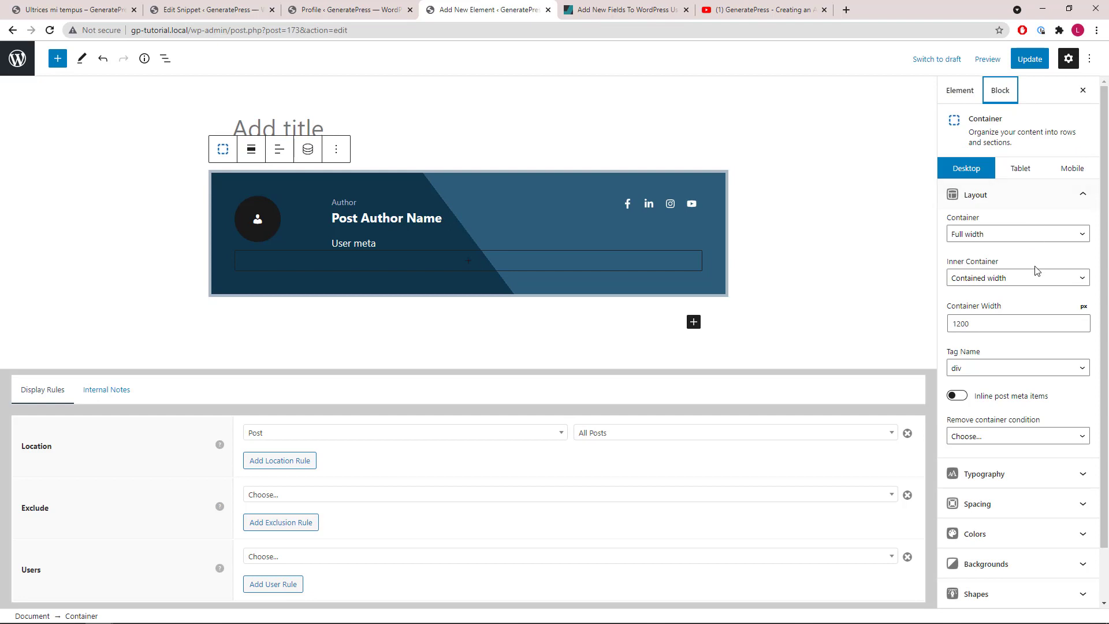
{"action": "left_click", "coordinate": [1035, 502]}
{"action": "scroll", "coordinate": [1034, 404], "scroll_direction": "down", "scroll_amount": 5}
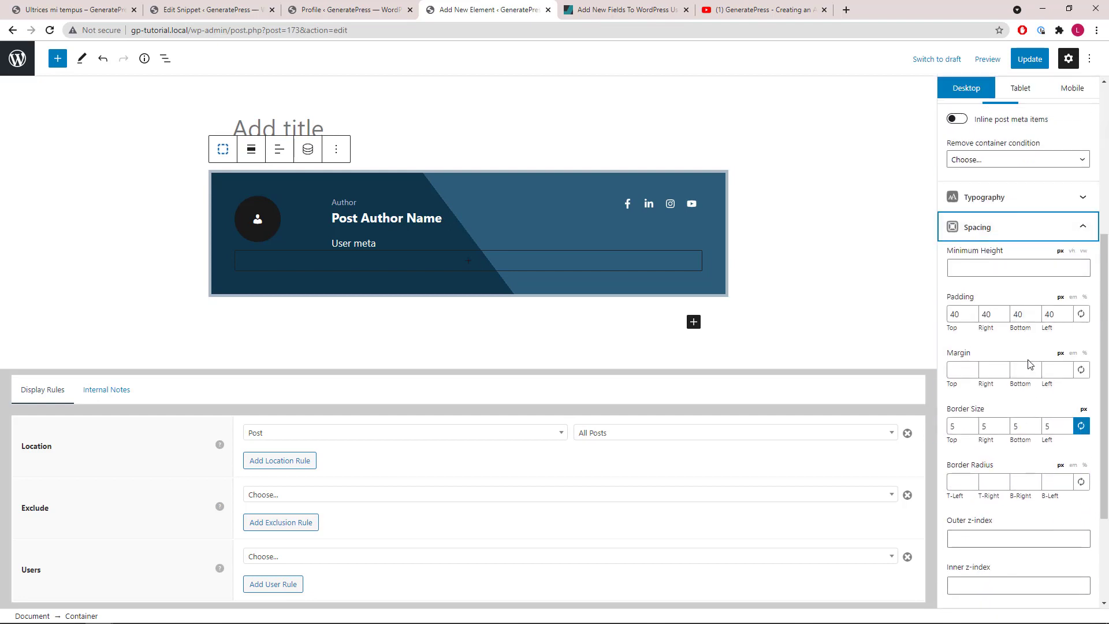
{"action": "left_click", "coordinate": [953, 372]}
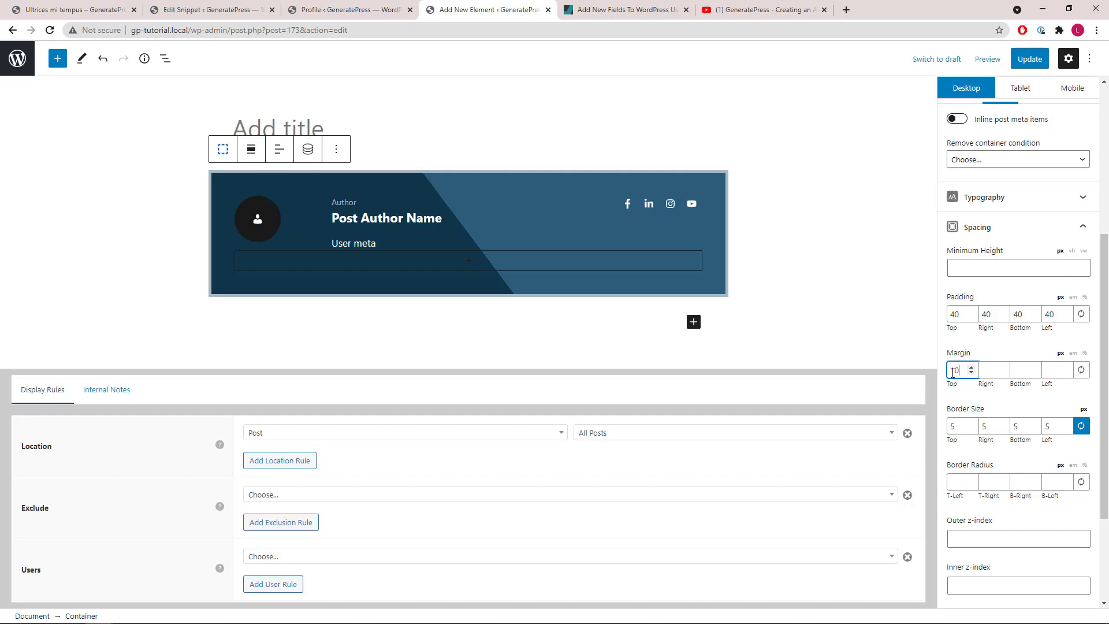
{"action": "scroll", "coordinate": [953, 371], "scroll_direction": "up", "scroll_amount": 5}
- Change the Grid block's Horizontal Gap from 30 to 10 and update the element
{"action": "left_click", "coordinate": [165, 58]}
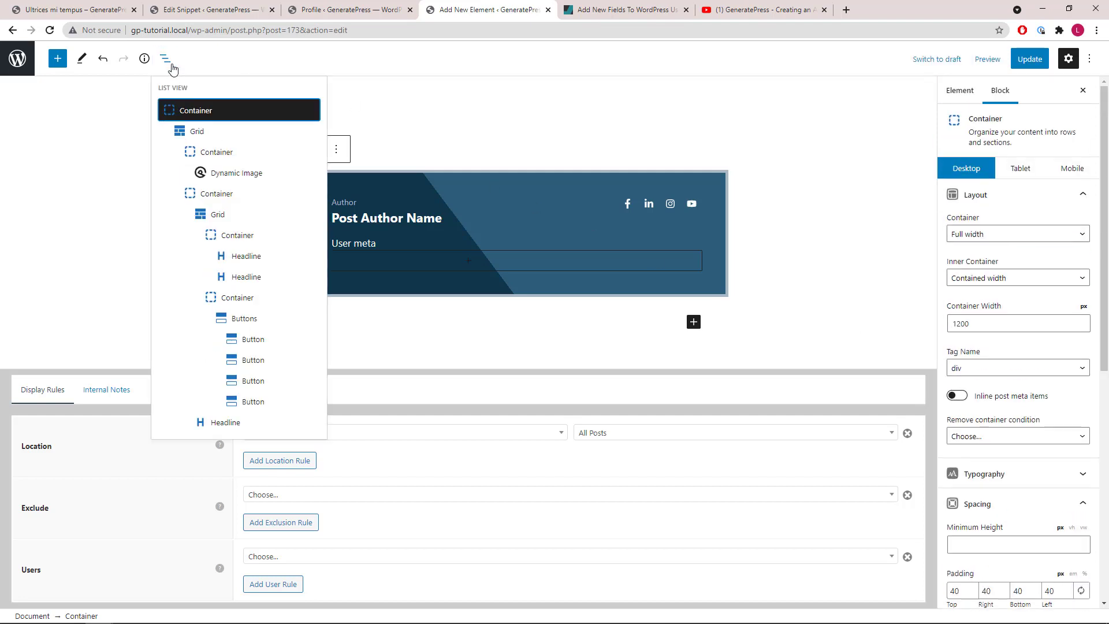
{"action": "left_click", "coordinate": [191, 137]}
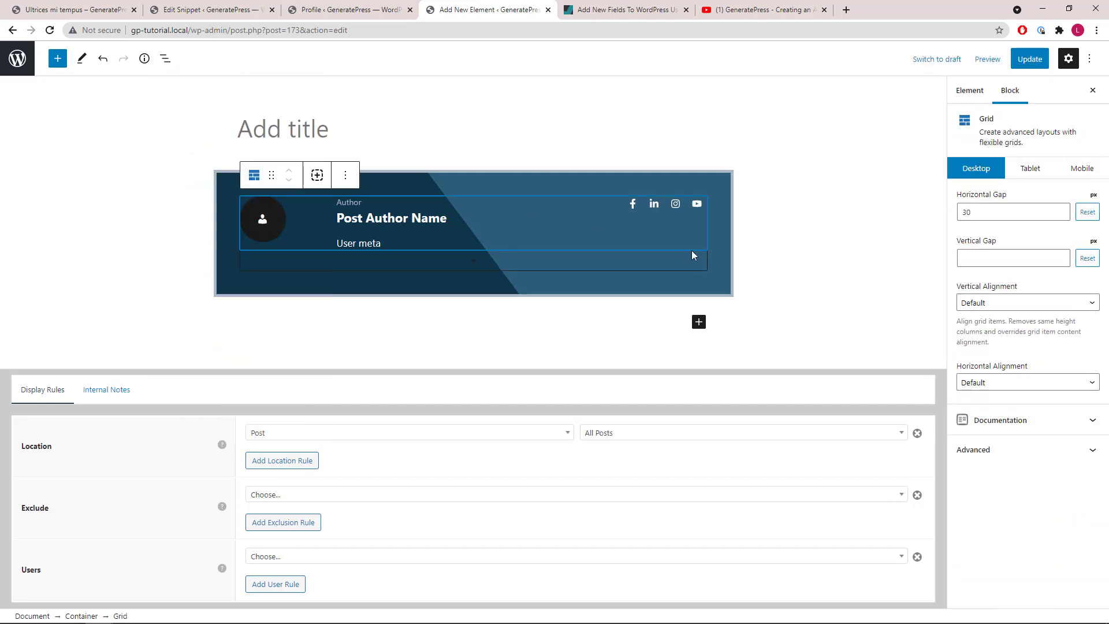
{"action": "left_click_drag", "start_coordinate": [983, 214], "coordinate": [962, 213]}
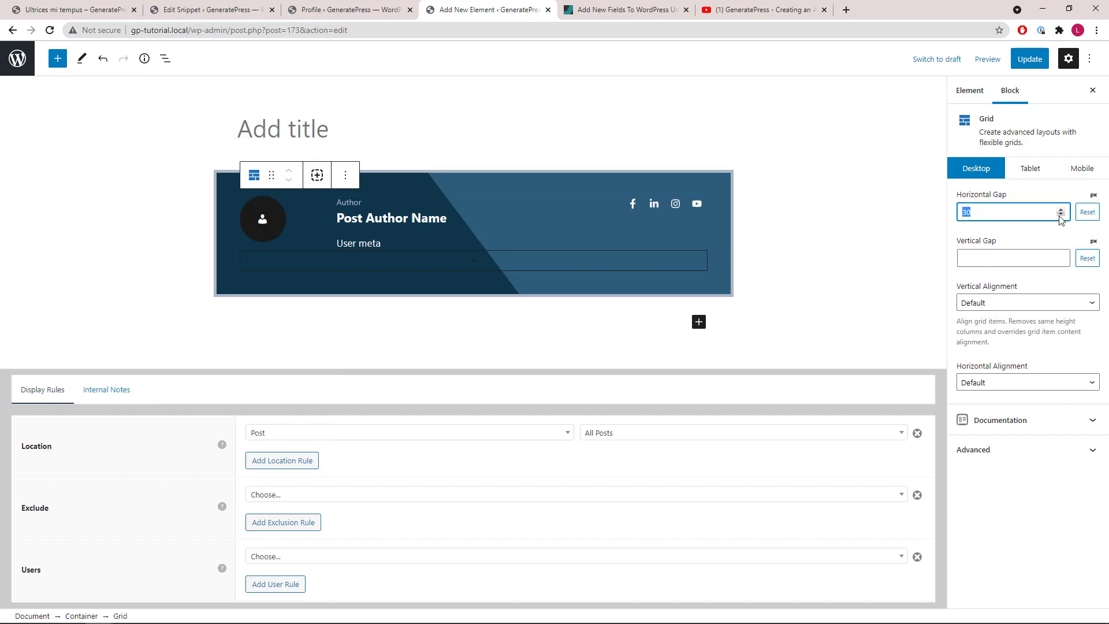
{"action": "type", "text": "15"}
{"action": "key", "text": "BackSpace"}
{"action": "type", "text": "0"}
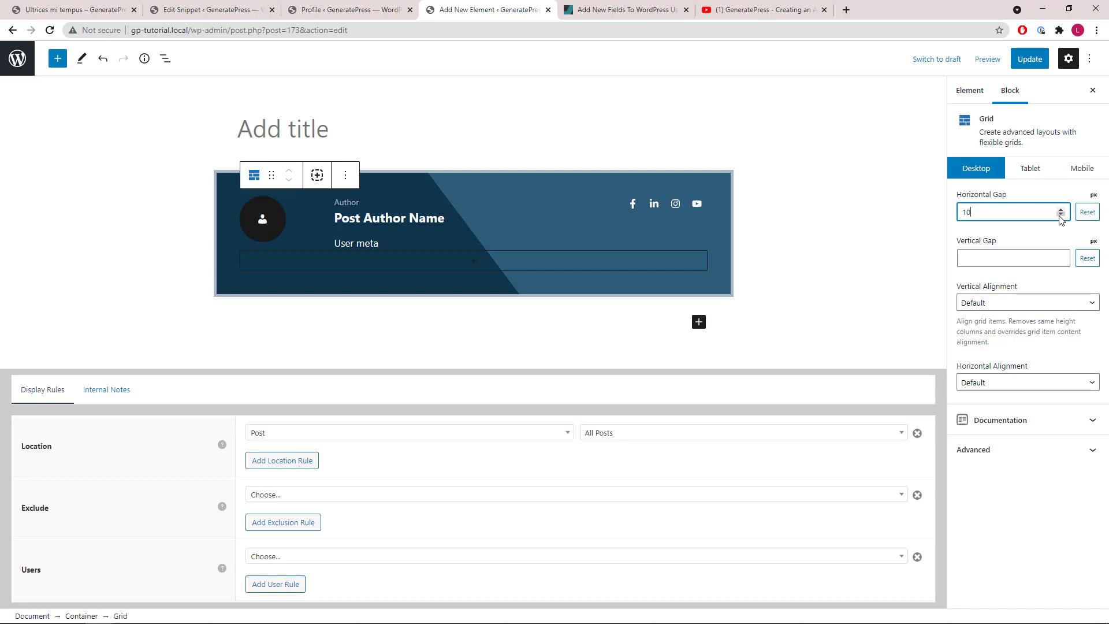
{"action": "left_click", "coordinate": [1024, 59]}
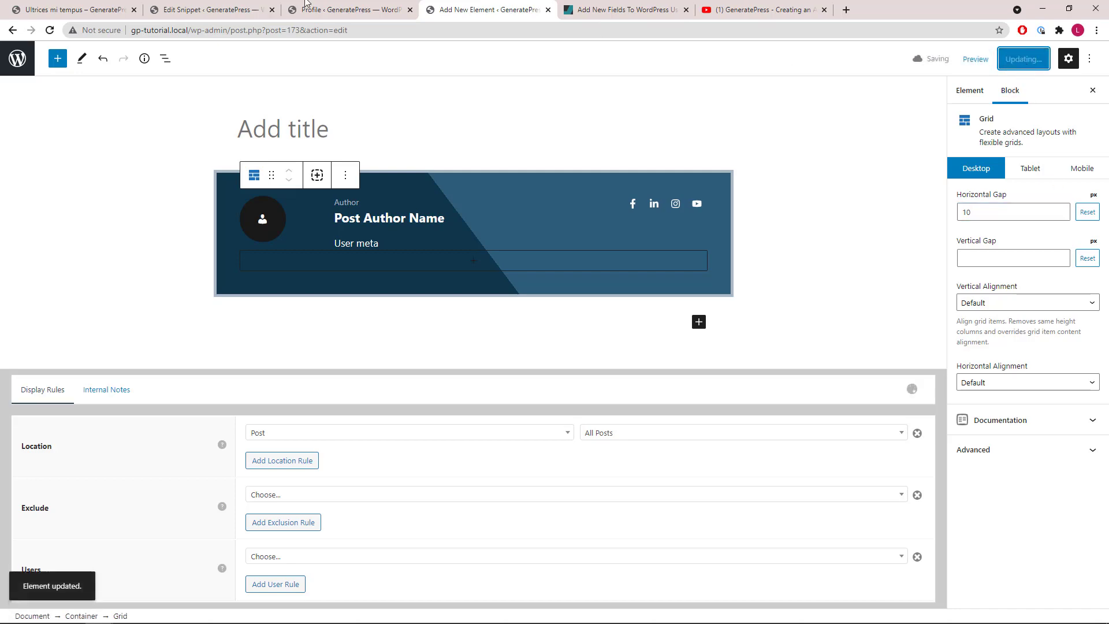
- Reload the post and open its YouTube and Instagram icon links in new tabs
{"action": "left_click", "coordinate": [69, 9]}
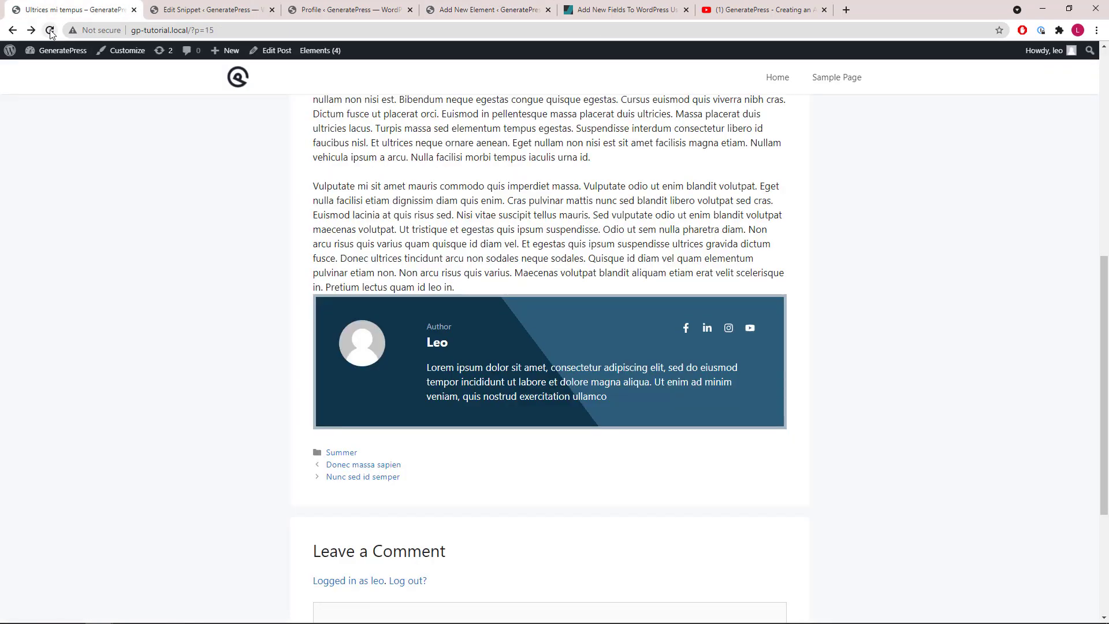
{"action": "left_click", "coordinate": [50, 30]}
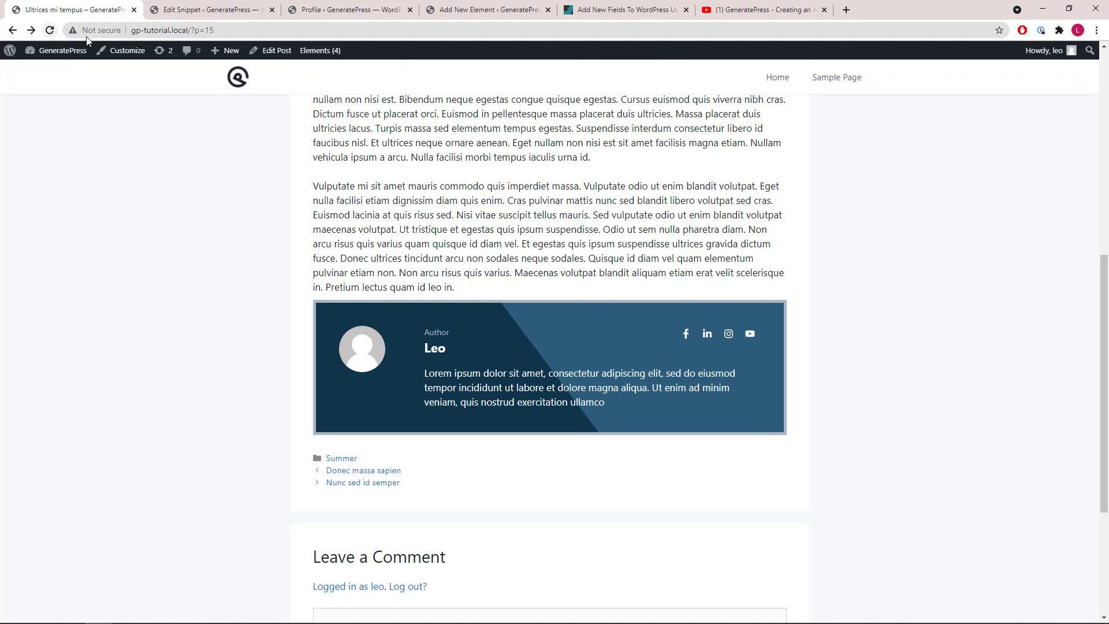
{"action": "left_click", "coordinate": [750, 337]}
{"action": "left_click", "coordinate": [732, 341]}
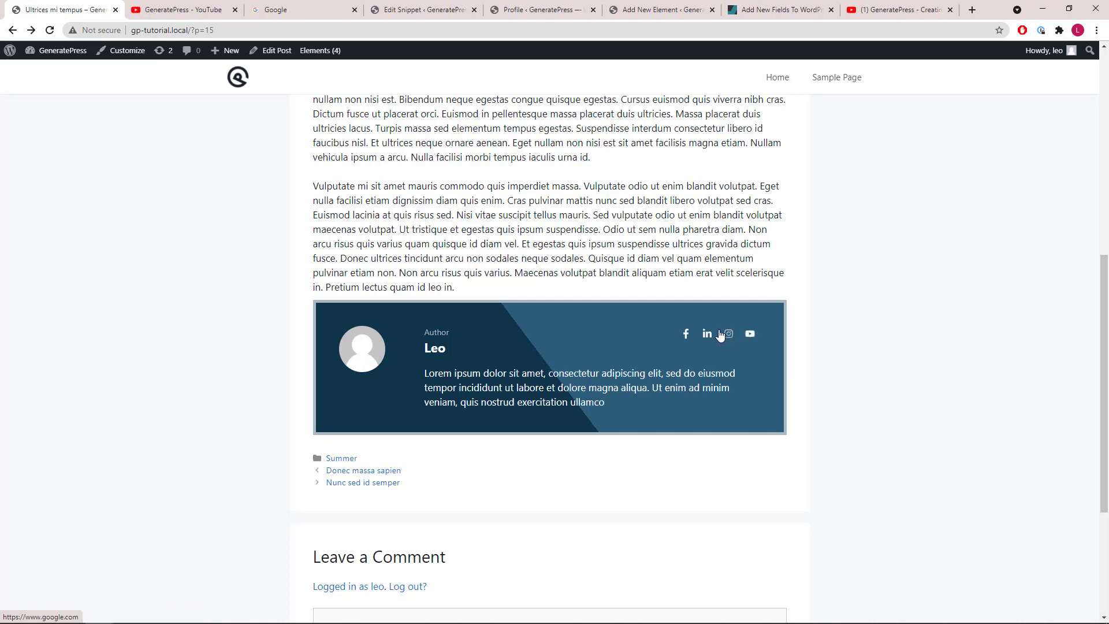
- View the tabs the icons opened, including the GeneratePress YouTube channel, then close both
{"action": "left_click", "coordinate": [293, 9]}
{"action": "left_click", "coordinate": [224, 10]}
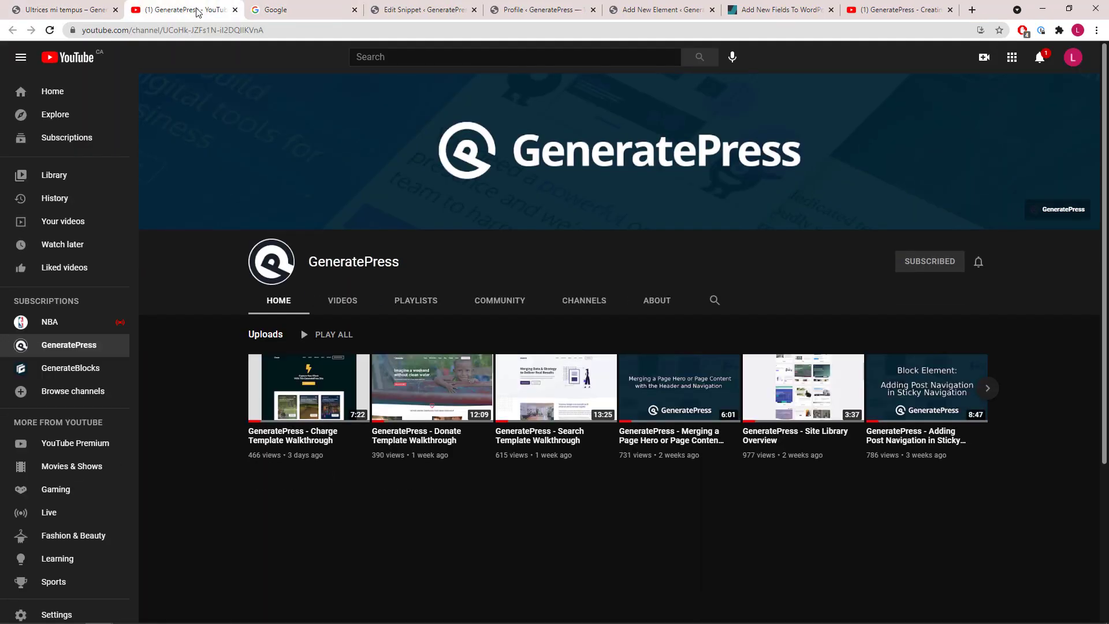
{"action": "left_click", "coordinate": [234, 11]}
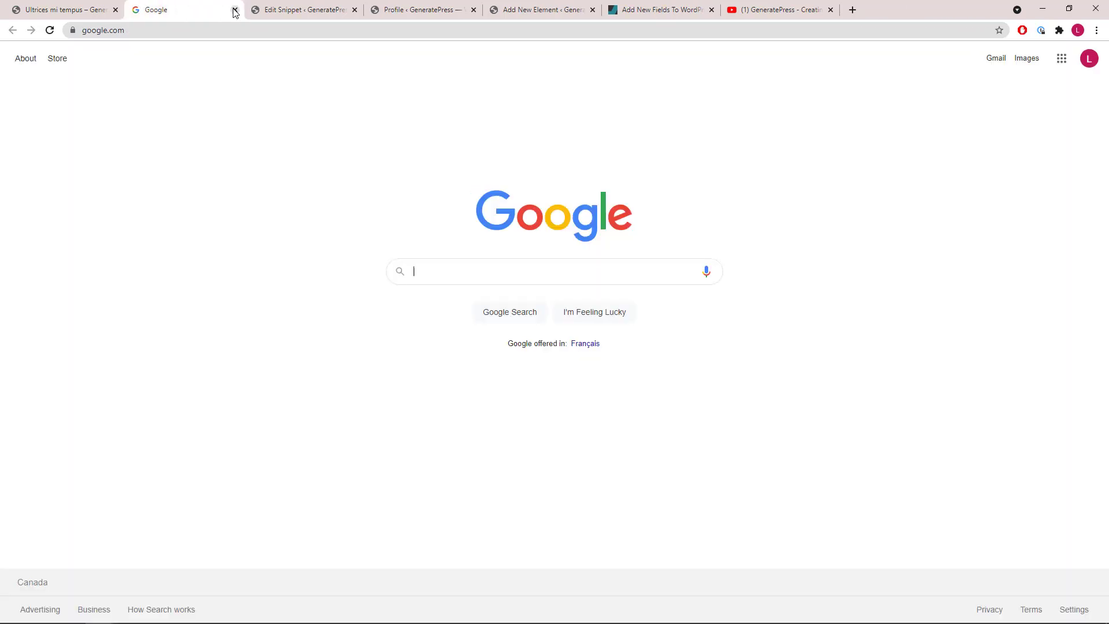
{"action": "left_click", "coordinate": [235, 10]}
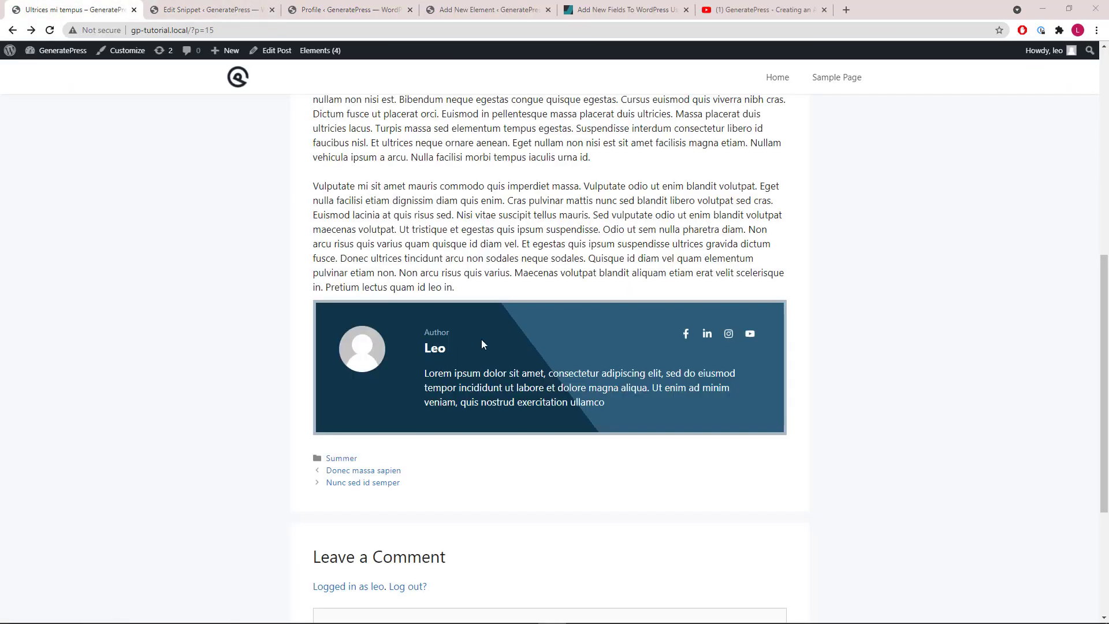